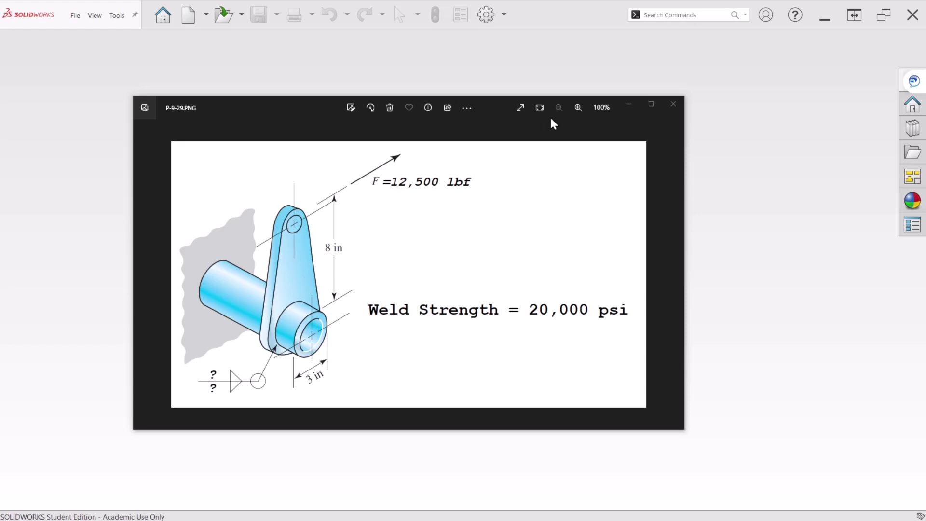
Close the reference drawing and create a new empty assembly, Assem3, with no components
{"action": "left_click", "coordinate": [553, 80]}
{"action": "left_click", "coordinate": [184, 15]}
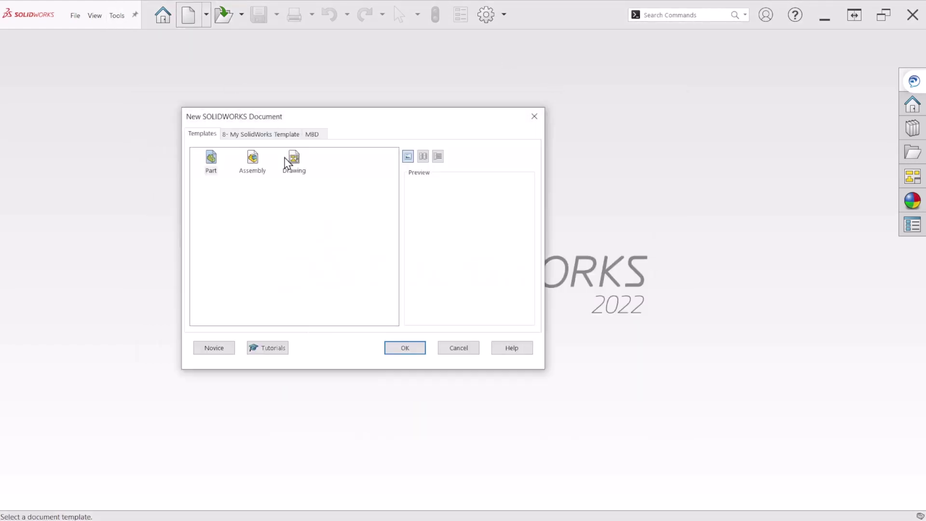
{"action": "left_click", "coordinate": [251, 161]}
{"action": "left_click", "coordinate": [408, 346]}
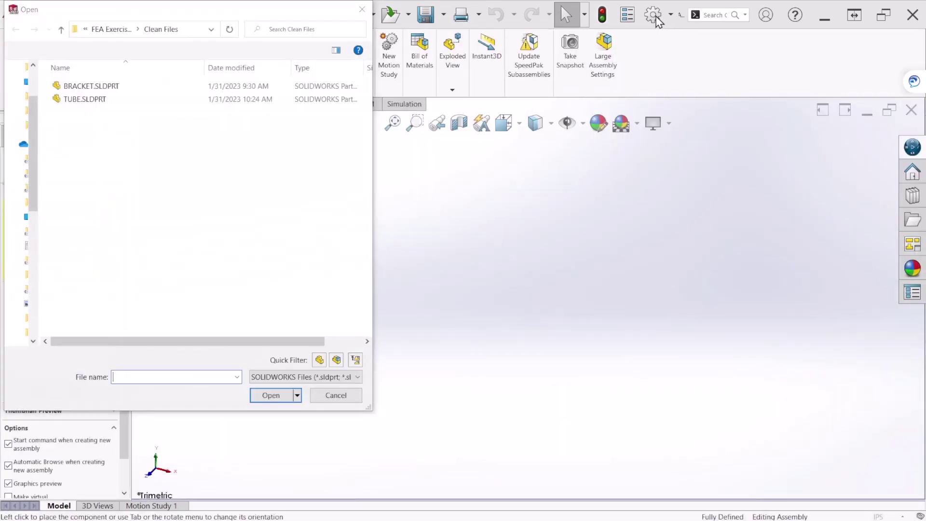
{"action": "left_click", "coordinate": [360, 10]}
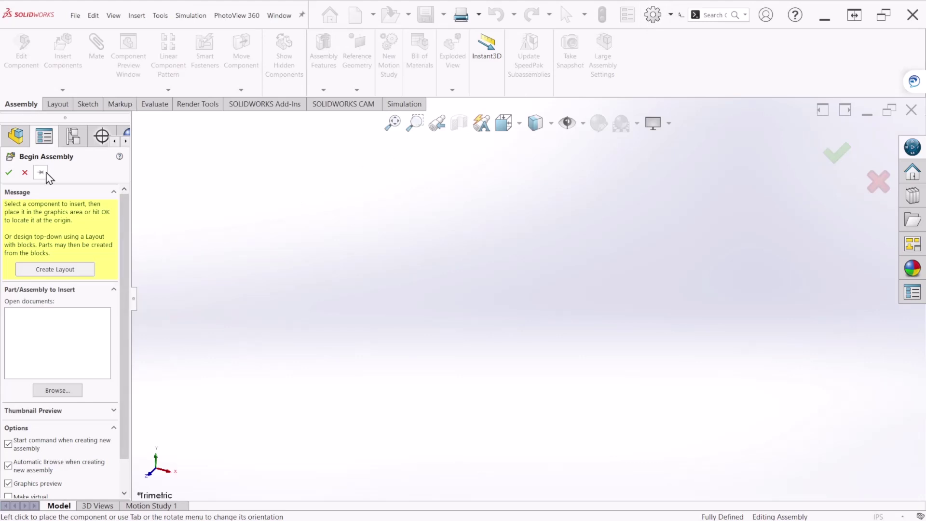
{"action": "left_click", "coordinate": [25, 172]}
Confirm the document's ANSI drafting standard and IPS (inch, pound, second) units
{"action": "left_click", "coordinate": [646, 16]}
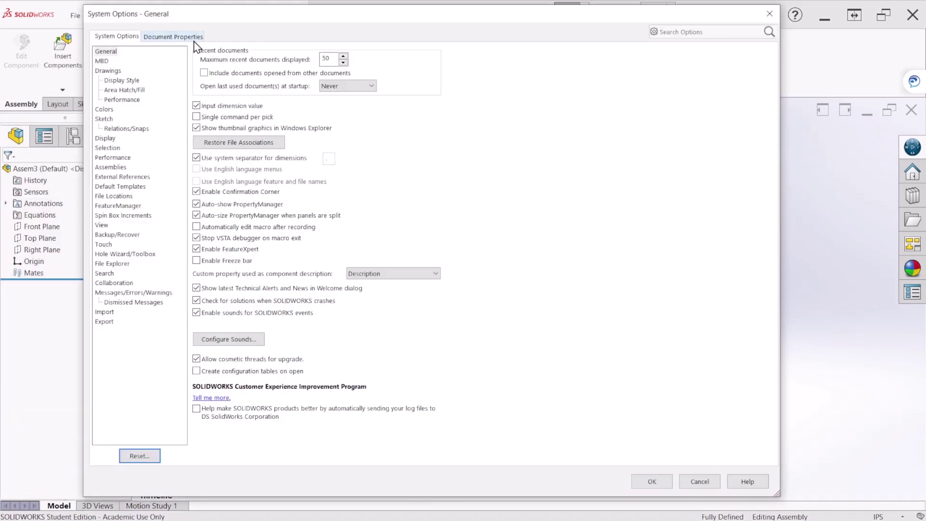
{"action": "left_click", "coordinate": [174, 37]}
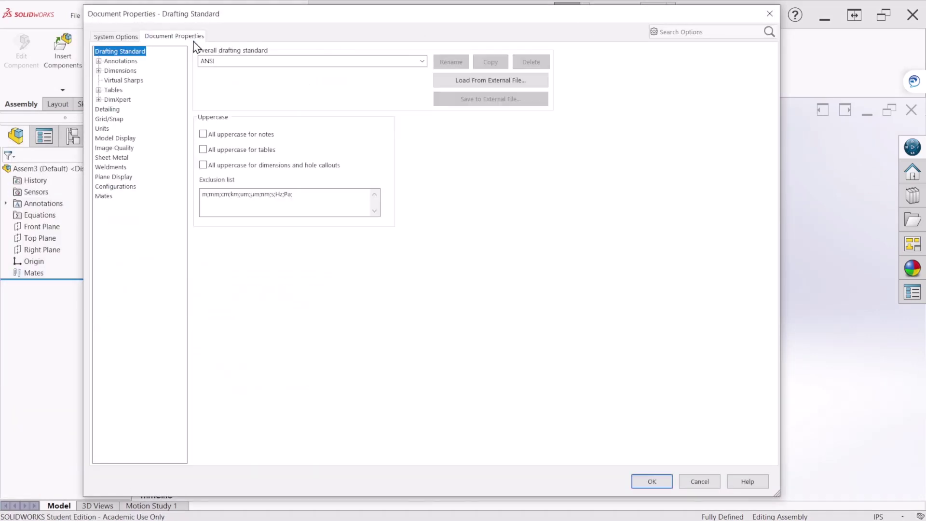
{"action": "left_click", "coordinate": [256, 62]}
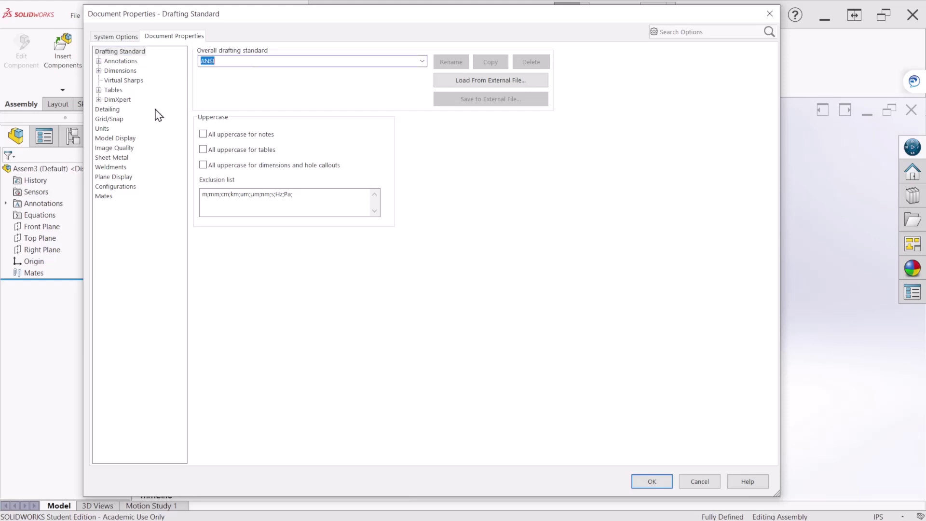
{"action": "left_click", "coordinate": [103, 129]}
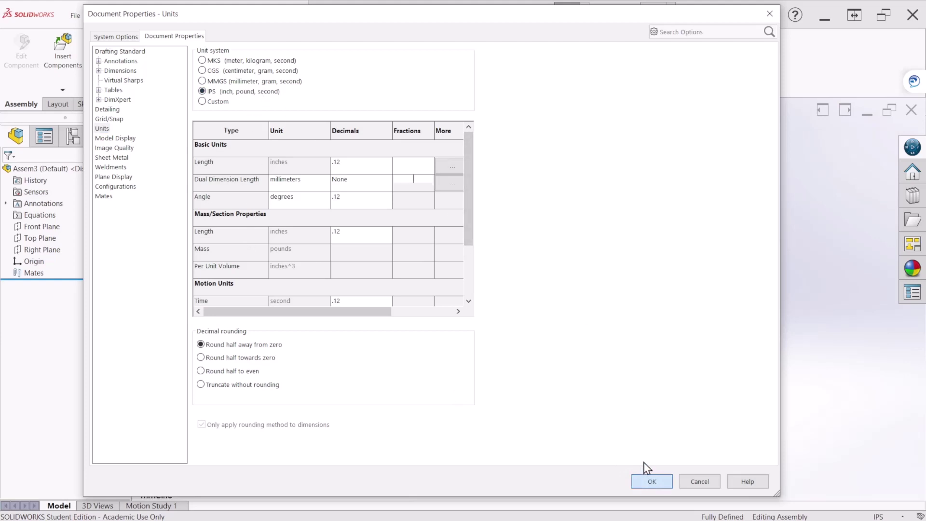
{"action": "left_click", "coordinate": [650, 480]}
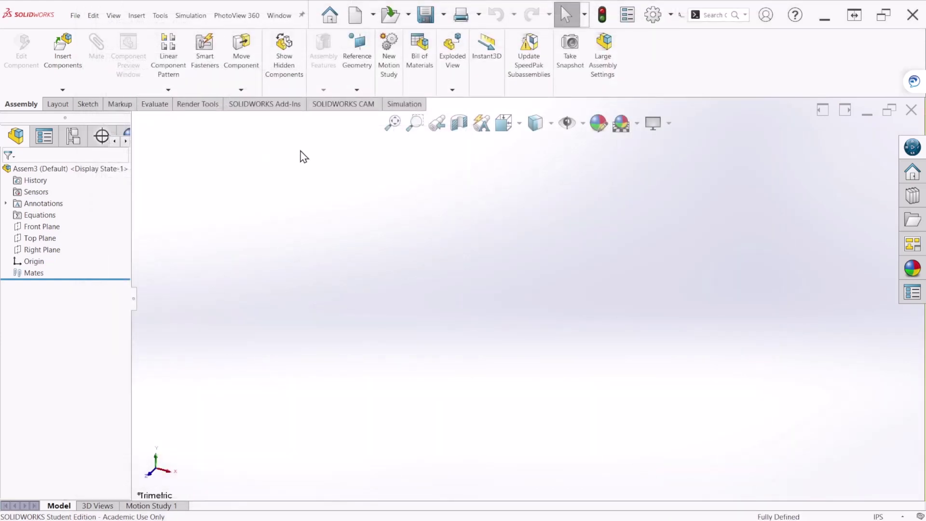
Insert TUBE.SLDPRT fixed at the assembly origin and zoom to fit it
{"action": "left_click", "coordinate": [66, 72]}
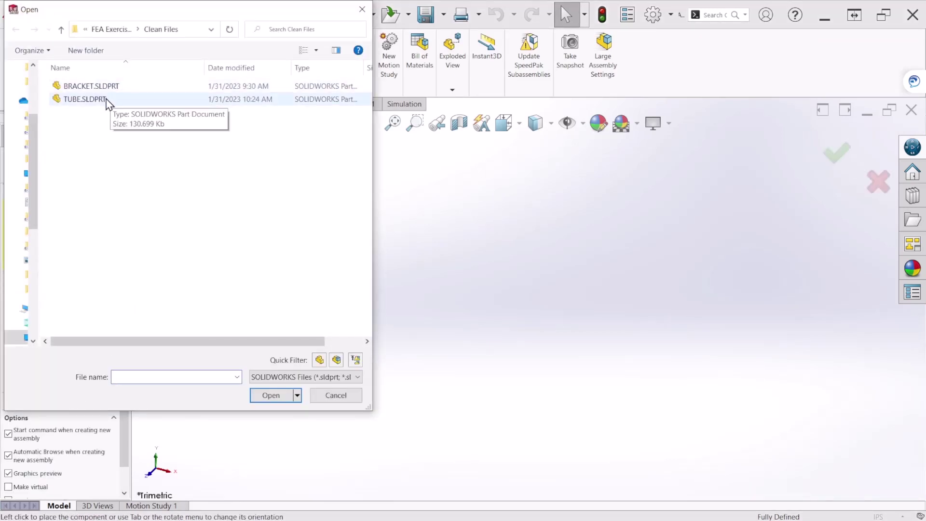
{"action": "left_click", "coordinate": [106, 100]}
{"action": "left_click", "coordinate": [271, 395]}
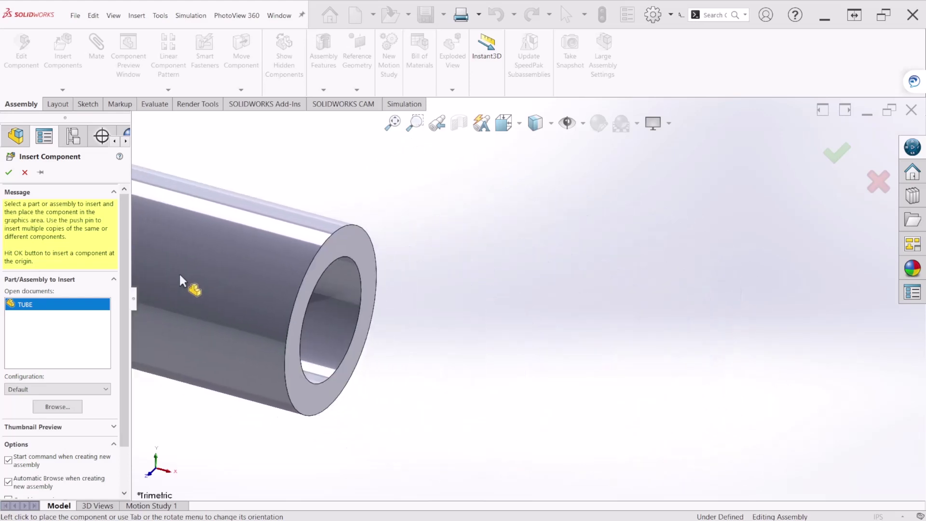
{"action": "left_click", "coordinate": [8, 172]}
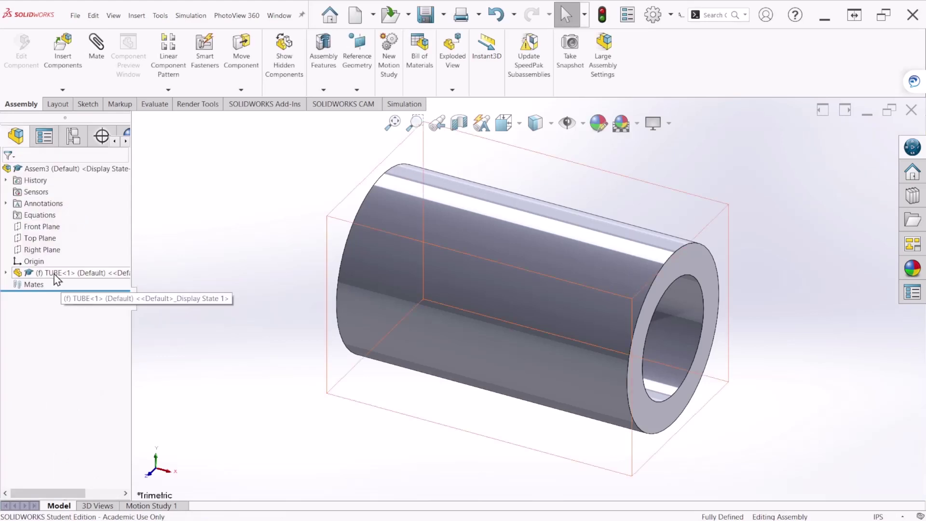
{"action": "key", "text": "z"}
{"action": "scroll", "coordinate": [560, 303], "scroll_direction": "down", "scroll_amount": 1}
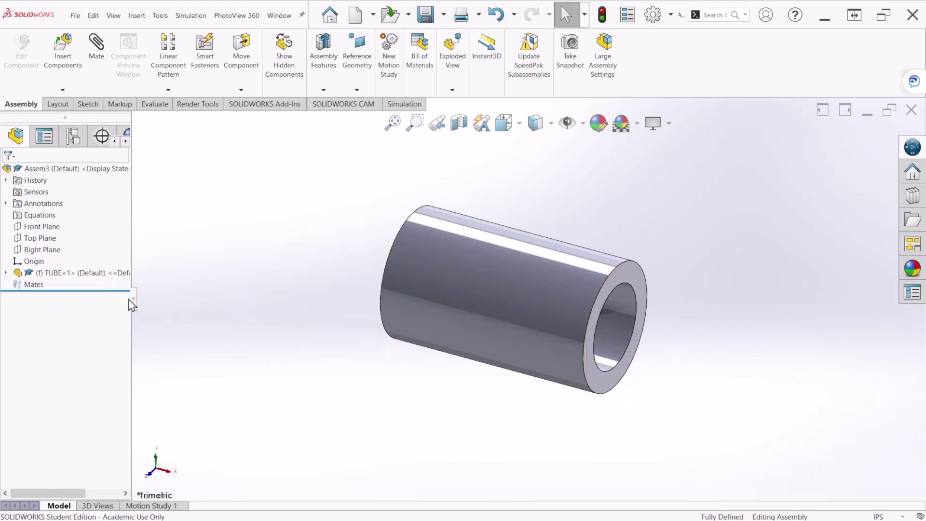
Widen the FeatureManager panel and confirm the fixed tube cannot be dragged
{"action": "left_click_drag", "start_coordinate": [133, 306], "coordinate": [196, 318]}
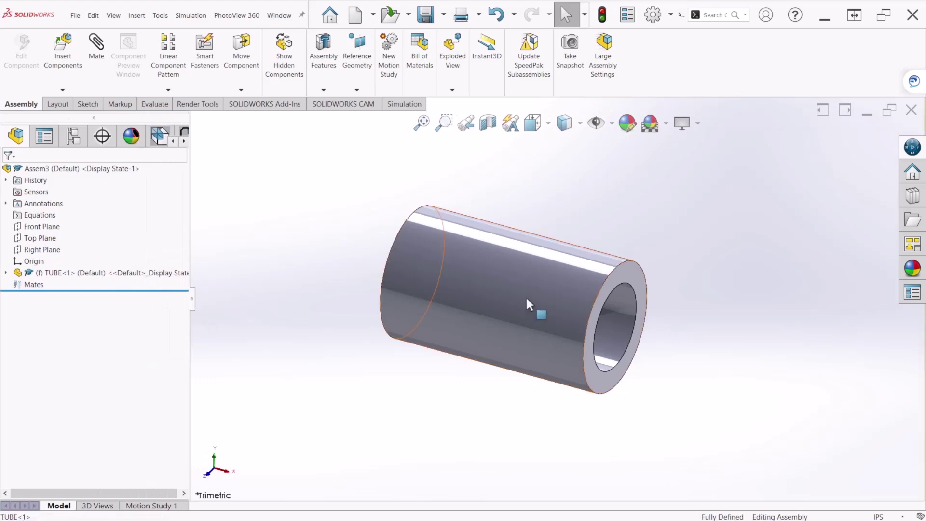
{"action": "left_click_drag", "start_coordinate": [523, 311], "coordinate": [531, 292]}
{"action": "left_click_drag", "start_coordinate": [497, 320], "coordinate": [632, 265]}
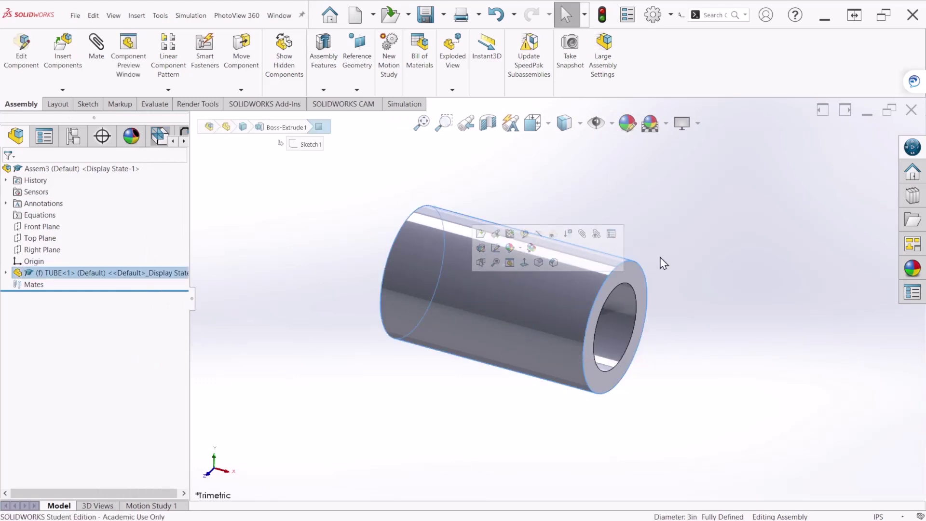
Insert BRACKET.SLDPRT and place it near the tube's end
{"action": "left_click", "coordinate": [663, 263]}
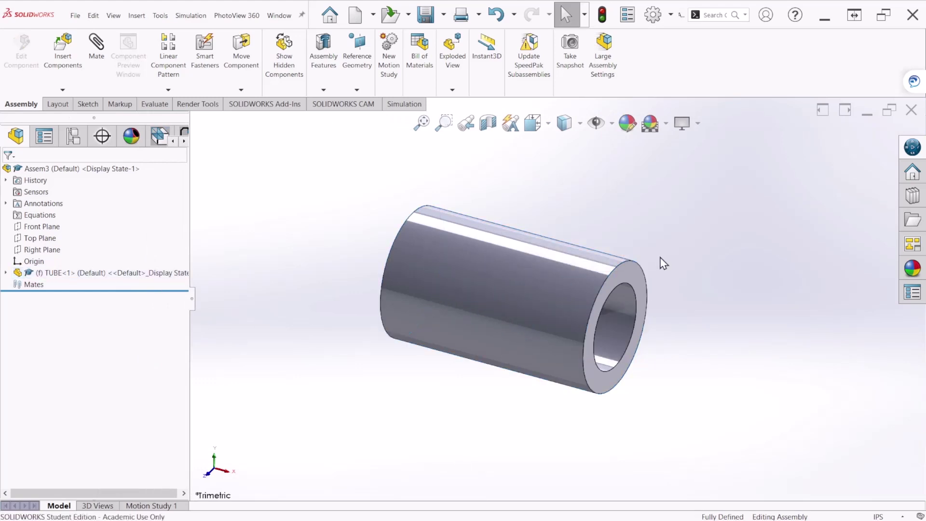
{"action": "left_click", "coordinate": [62, 77]}
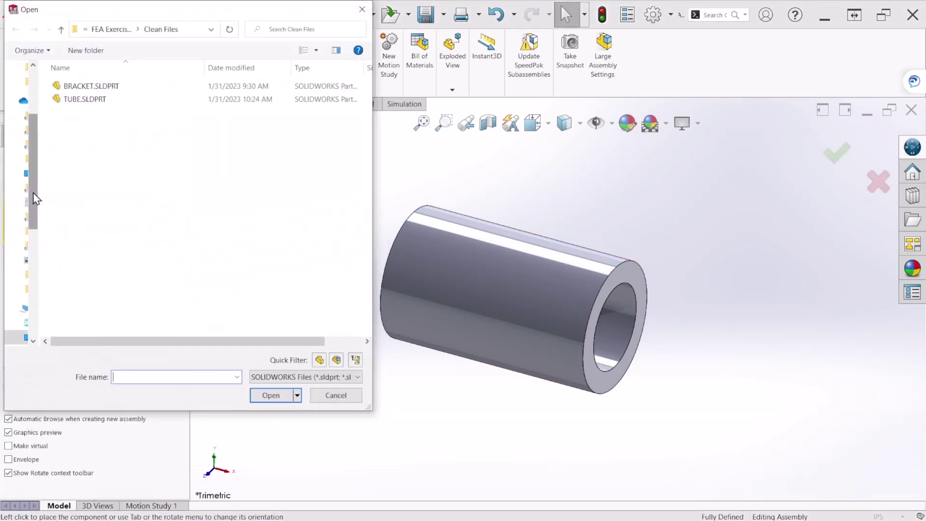
{"action": "left_click", "coordinate": [80, 88]}
{"action": "double_click", "coordinate": [80, 88]}
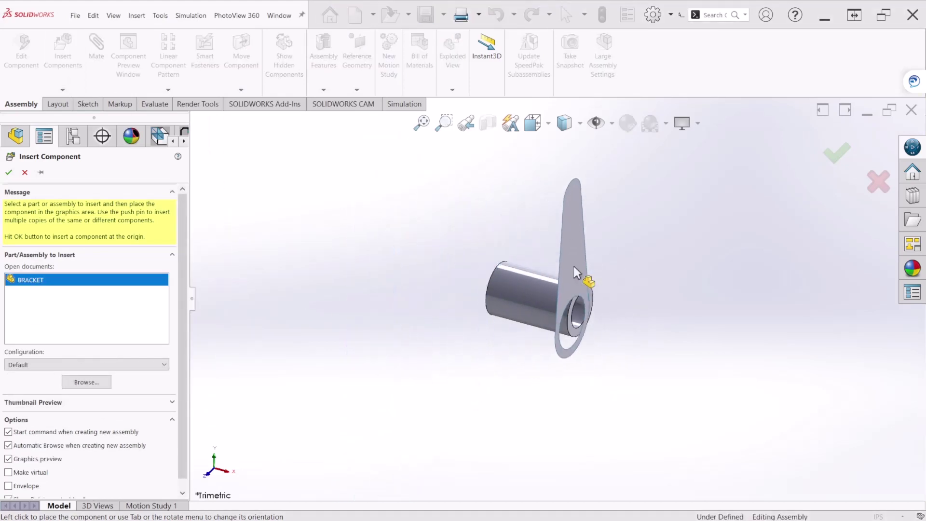
{"action": "left_click", "coordinate": [612, 253]}
{"action": "left_click", "coordinate": [336, 264]}
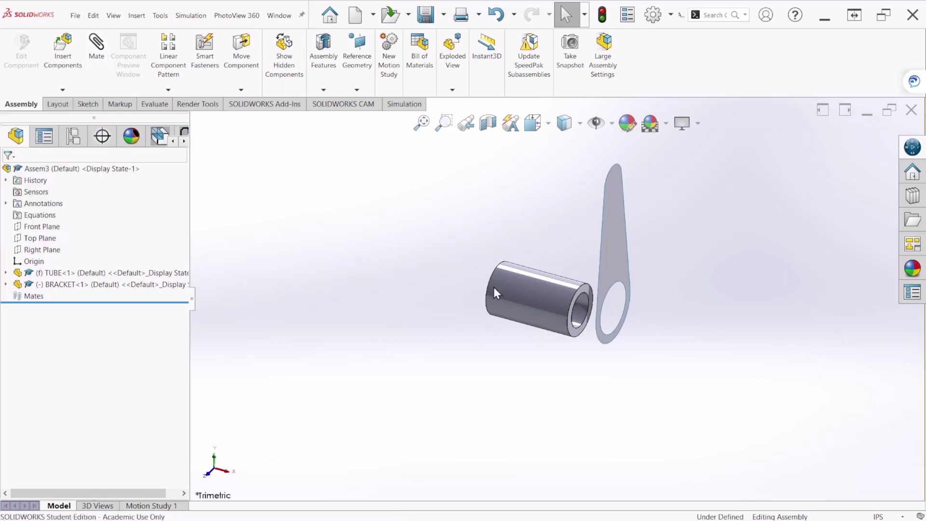
{"action": "scroll", "coordinate": [615, 334], "scroll_direction": "down", "scroll_amount": 3}
{"action": "scroll", "coordinate": [615, 335], "scroll_direction": "down", "scroll_amount": 2}
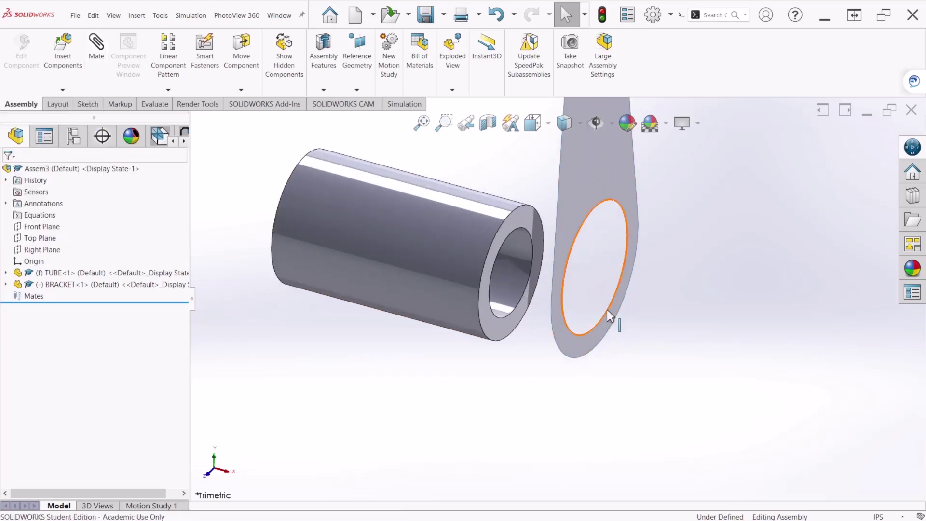
Mate the bracket's hole edge concentric with the tube's cylindrical face
{"action": "left_click", "coordinate": [608, 311]}
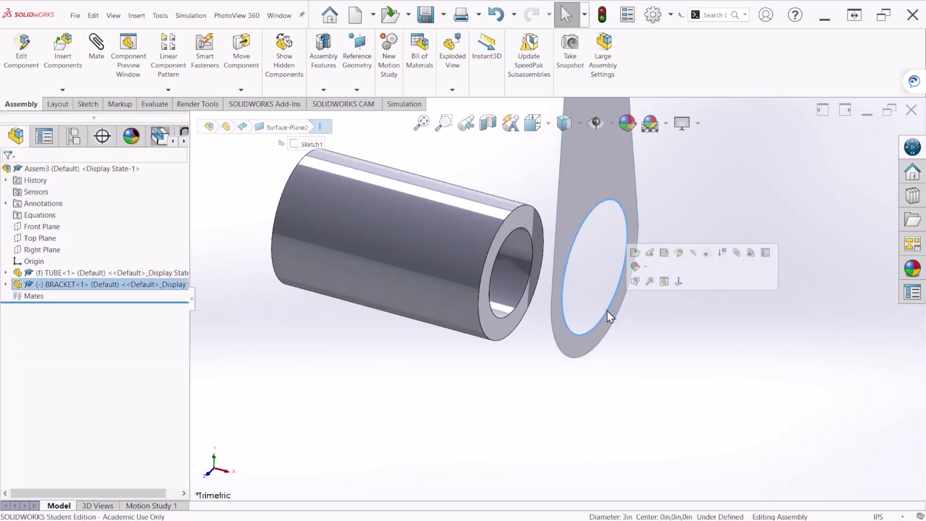
{"action": "left_click", "coordinate": [454, 293], "text": "ctrl"}
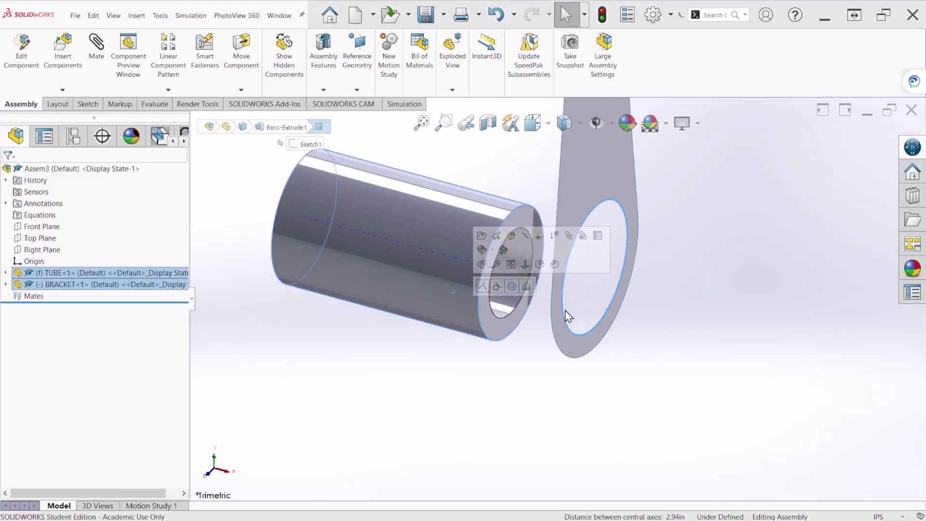
{"action": "left_click", "coordinate": [512, 287]}
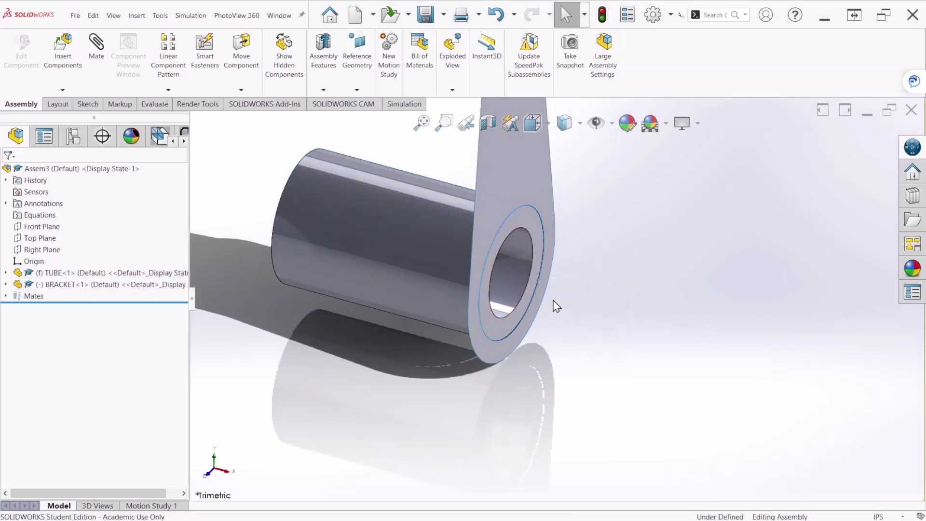
Slide the bracket along the tube axis to its end and rotate it around the tube
{"action": "scroll", "coordinate": [545, 241], "scroll_direction": "up", "scroll_amount": 3}
{"action": "left_click", "coordinate": [530, 218]}
{"action": "left_click_drag", "start_coordinate": [530, 218], "coordinate": [490, 209]}
{"action": "key", "text": "Escape"}
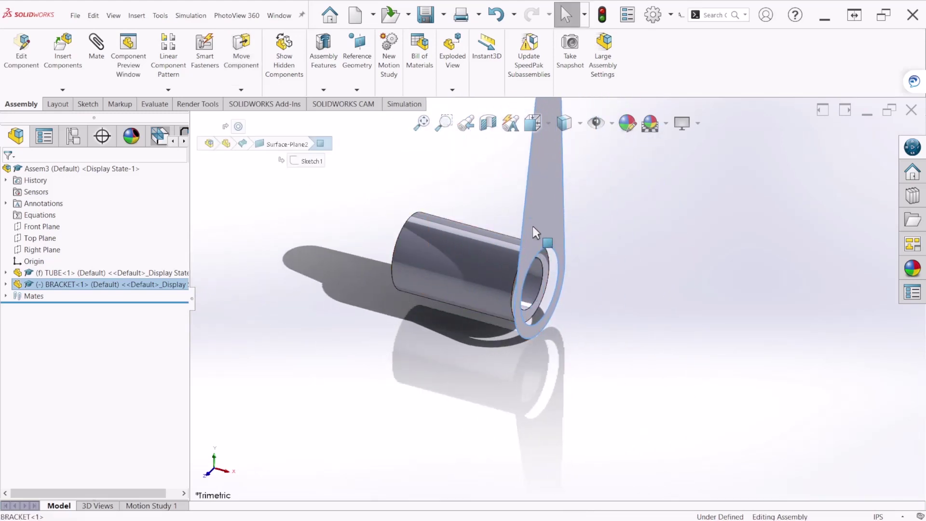
{"action": "left_click_drag", "start_coordinate": [526, 244], "coordinate": [488, 211]}
{"action": "key", "text": "Escape"}
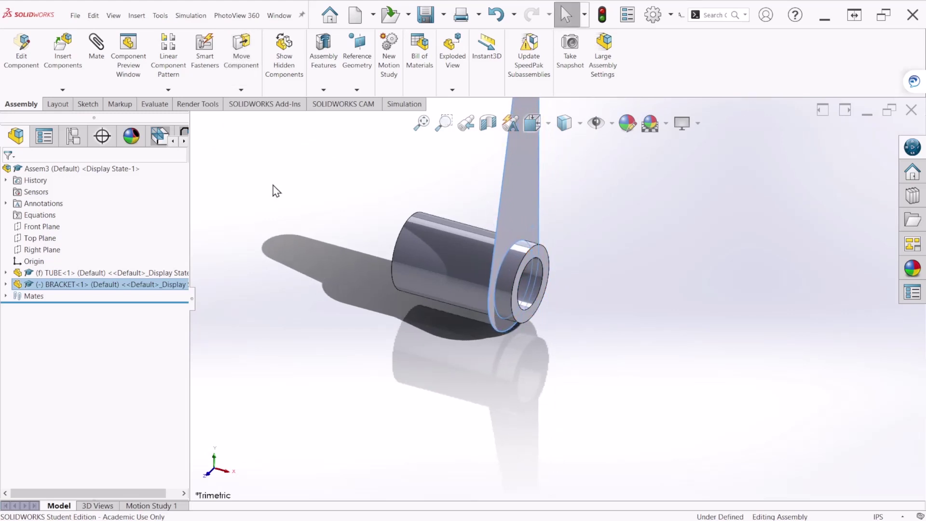
Inspect the tube's end face against the bracket ring, then clear the selection
{"action": "scroll", "coordinate": [584, 279], "scroll_direction": "down", "scroll_amount": 3}
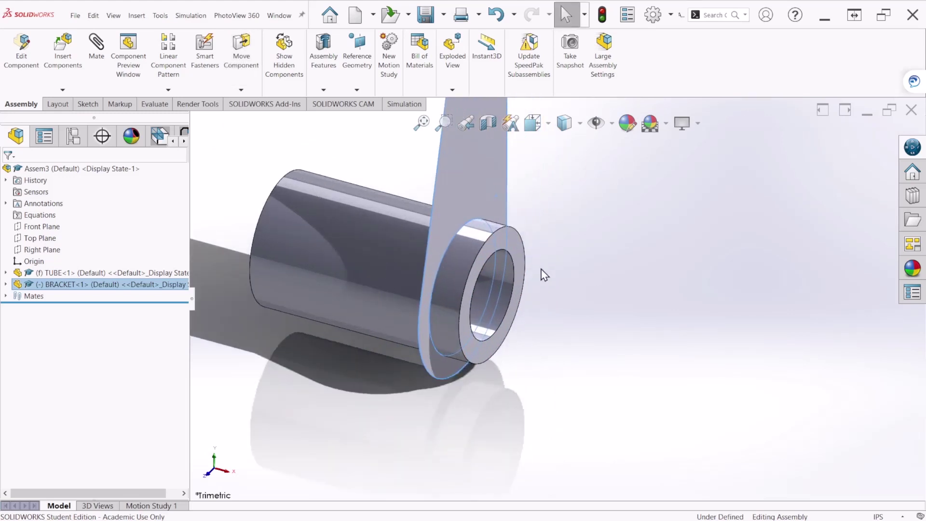
{"action": "left_click", "coordinate": [579, 275]}
{"action": "left_click", "coordinate": [515, 244]}
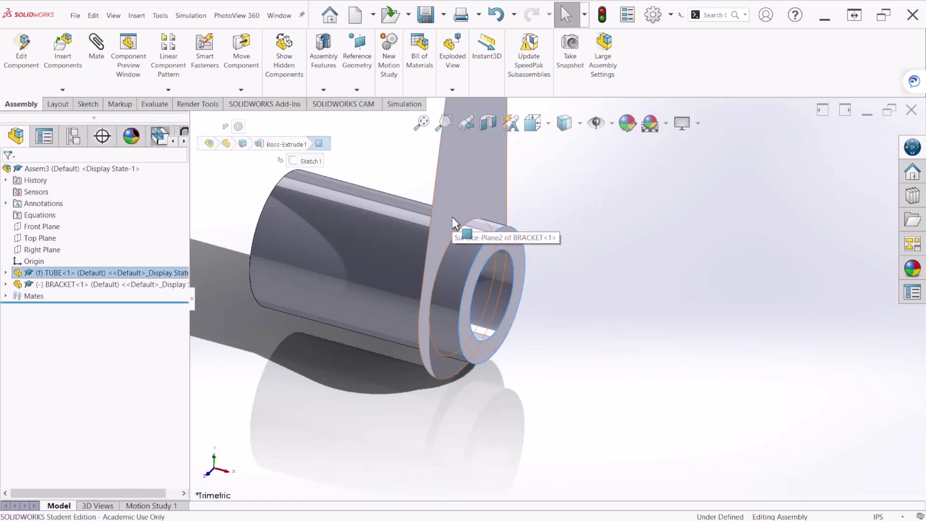
{"action": "scroll", "coordinate": [521, 368], "scroll_direction": "up", "scroll_amount": 5}
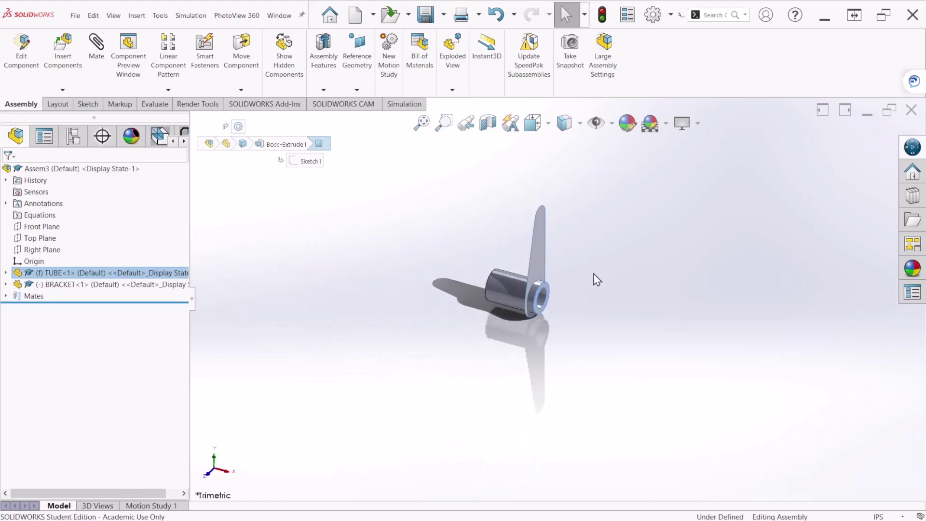
{"action": "scroll", "coordinate": [600, 276], "scroll_direction": "down", "scroll_amount": 5}
{"action": "left_click", "coordinate": [552, 320]}
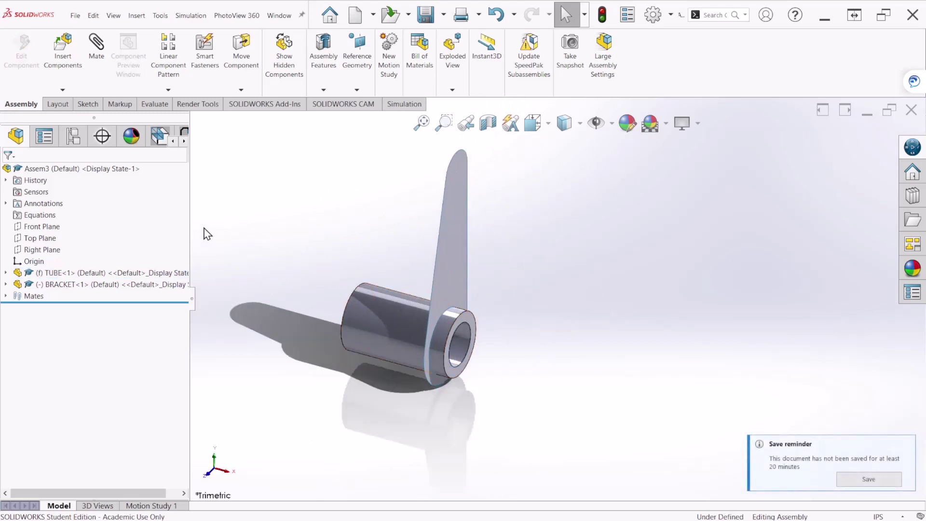
Add a 2.00 in distance mate between the TUBE and BRACKET Right Planes
{"action": "left_click", "coordinate": [5, 273]}
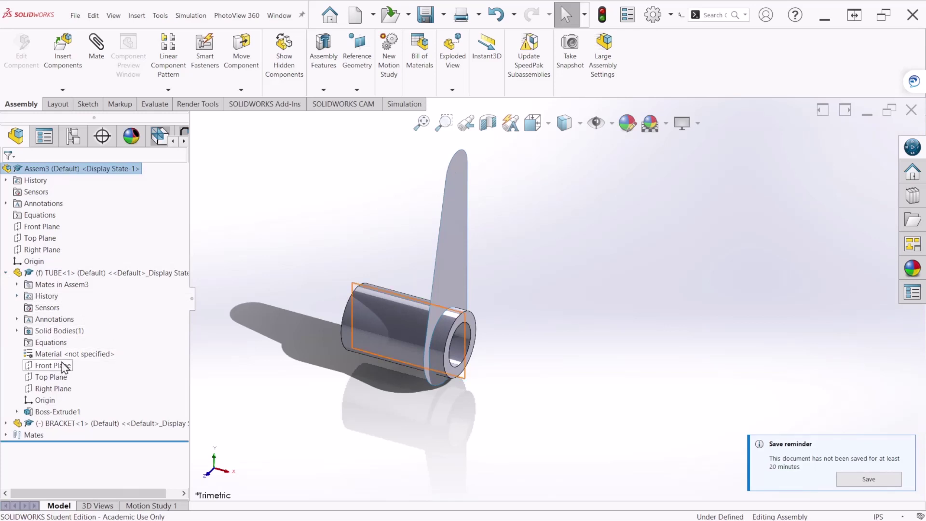
{"action": "left_click", "coordinate": [54, 390]}
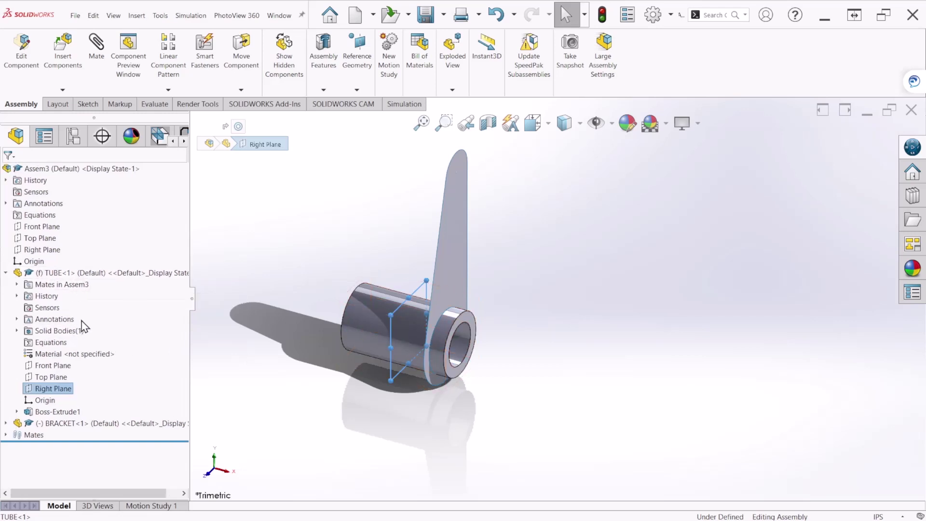
{"action": "left_click", "coordinate": [5, 424]}
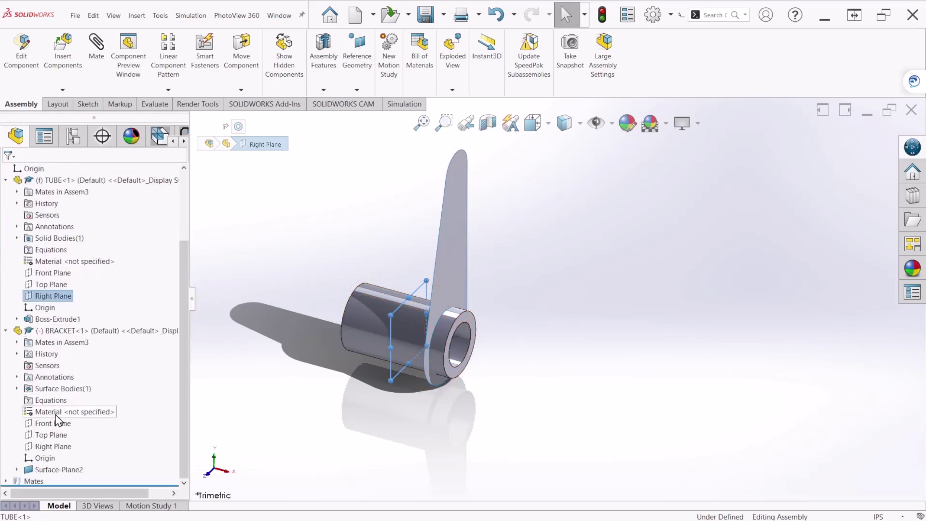
{"action": "left_click", "coordinate": [54, 447], "text": "ctrl"}
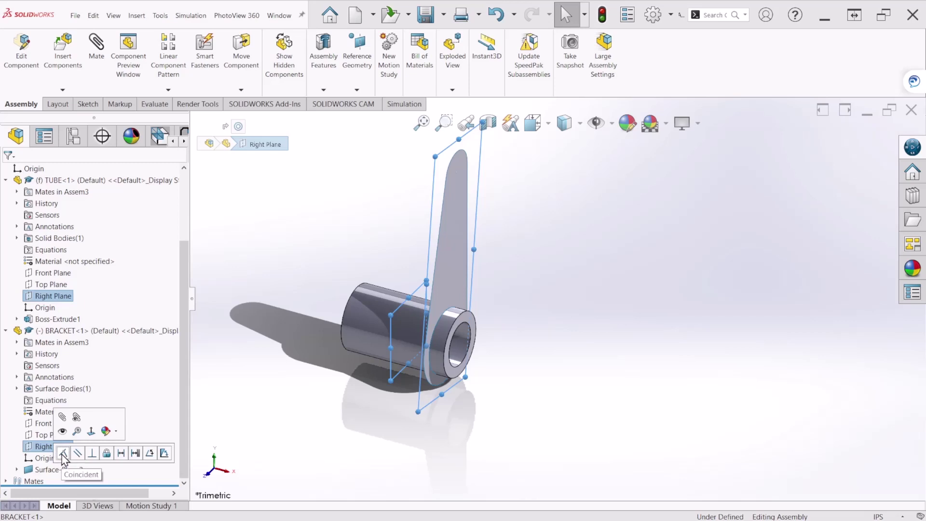
{"action": "left_click", "coordinate": [121, 453]}
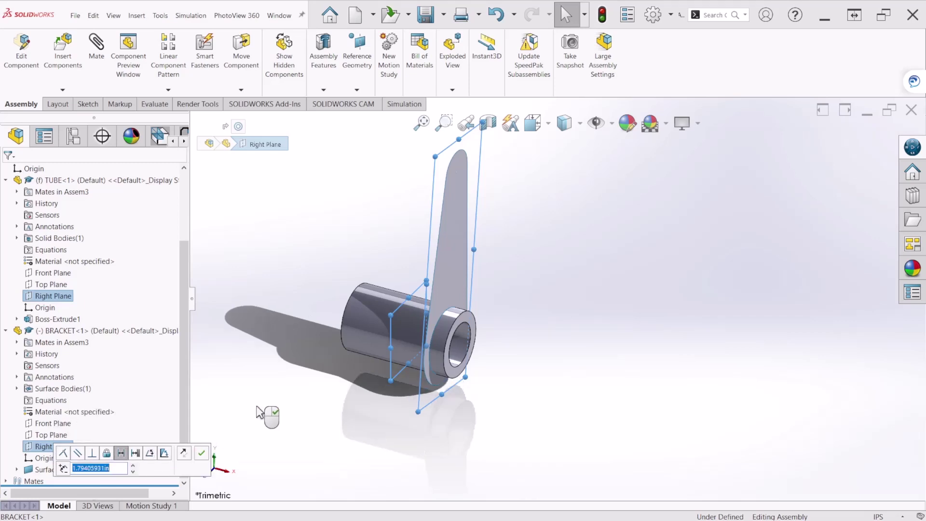
{"action": "type", "text": "2"}
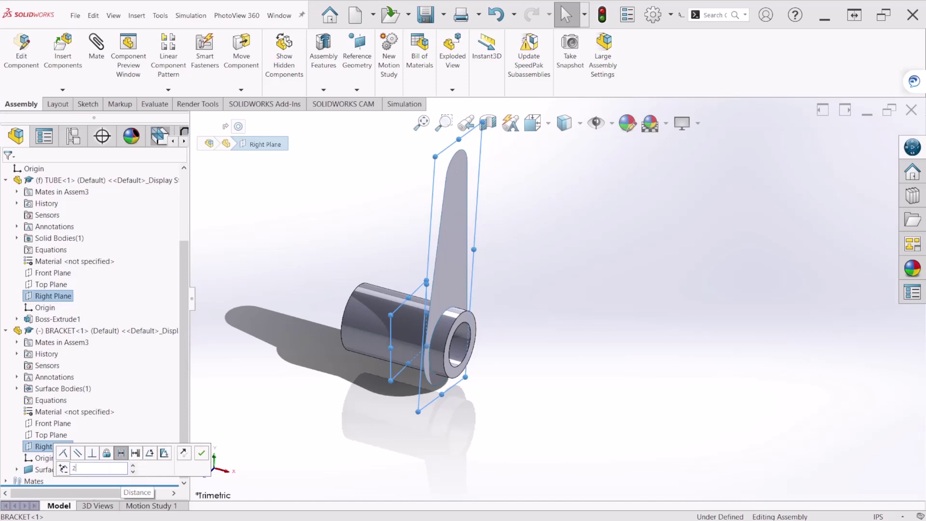
{"action": "key", "text": "Return"}
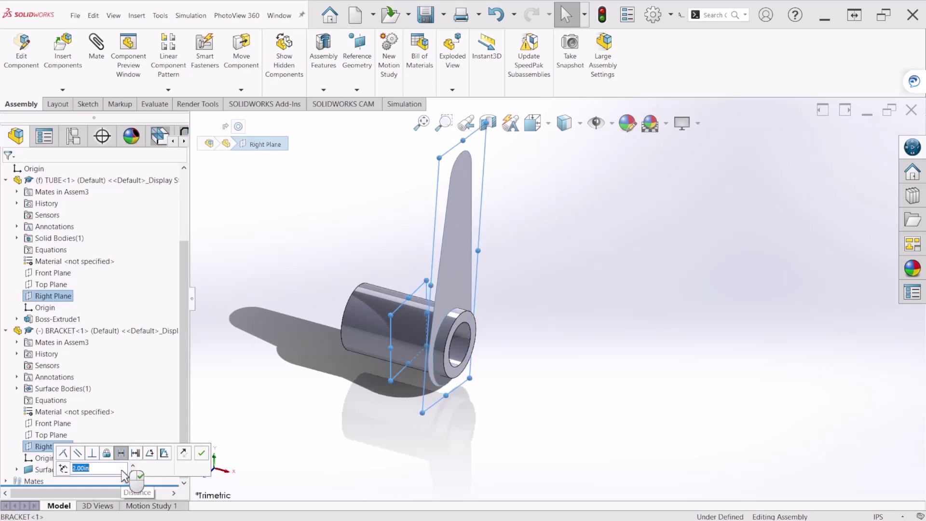
{"action": "left_click", "coordinate": [201, 453]}
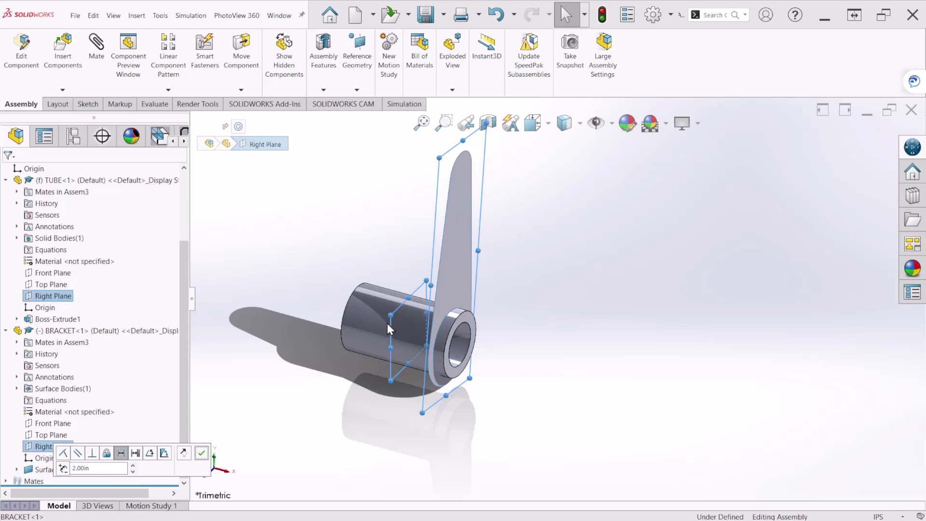
{"action": "left_click", "coordinate": [201, 454]}
{"action": "left_click", "coordinate": [201, 454]}
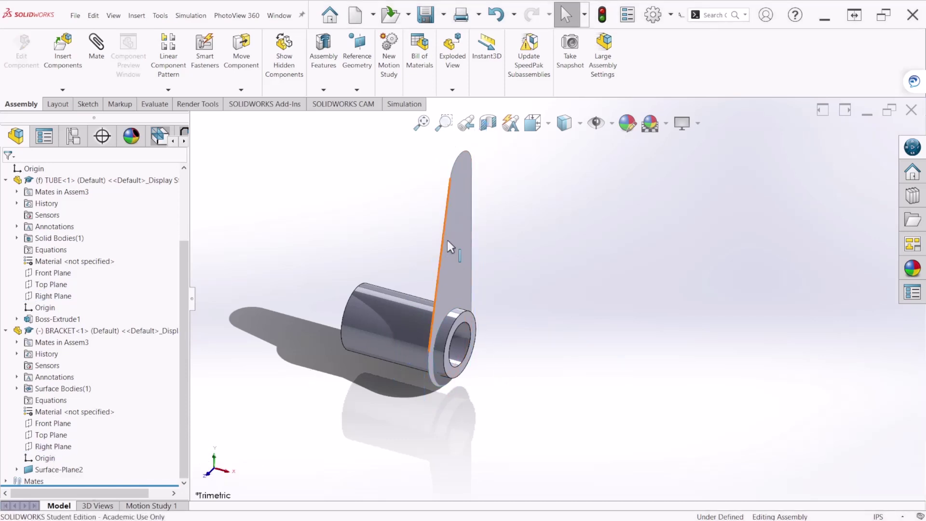
Swing the bracket around the tube back to an upright position
{"action": "left_click_drag", "start_coordinate": [456, 236], "coordinate": [413, 292]}
{"action": "key", "text": "Escape"}
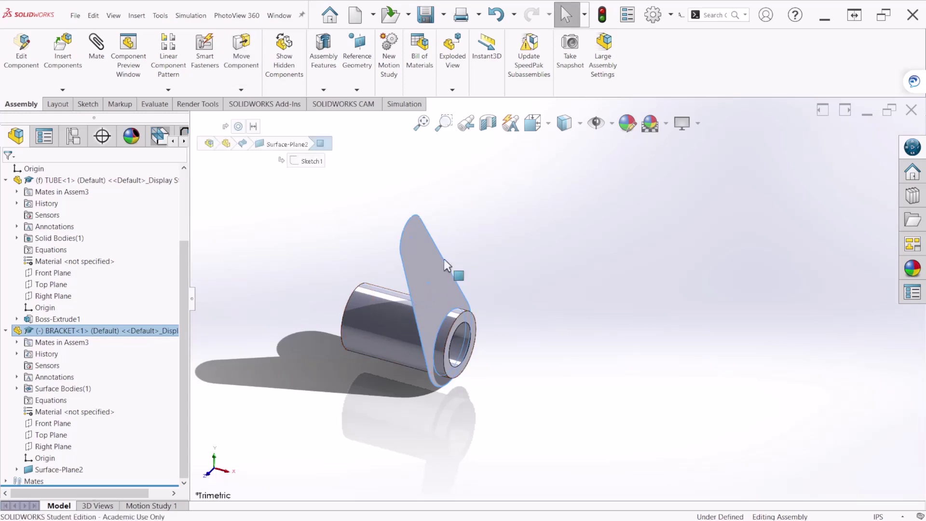
{"action": "left_click_drag", "start_coordinate": [446, 253], "coordinate": [458, 226]}
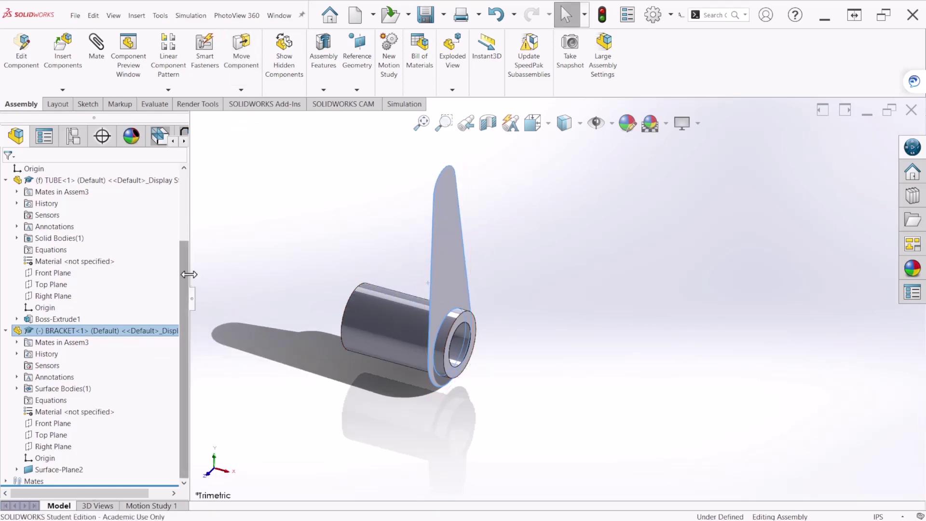
{"action": "mouse_move", "coordinate": [185, 290]}
{"action": "left_mouse_down"}
{"action": "mouse_move", "coordinate": [186, 240]}
{"action": "mouse_move", "coordinate": [187, 286]}
{"action": "left_mouse_up"}
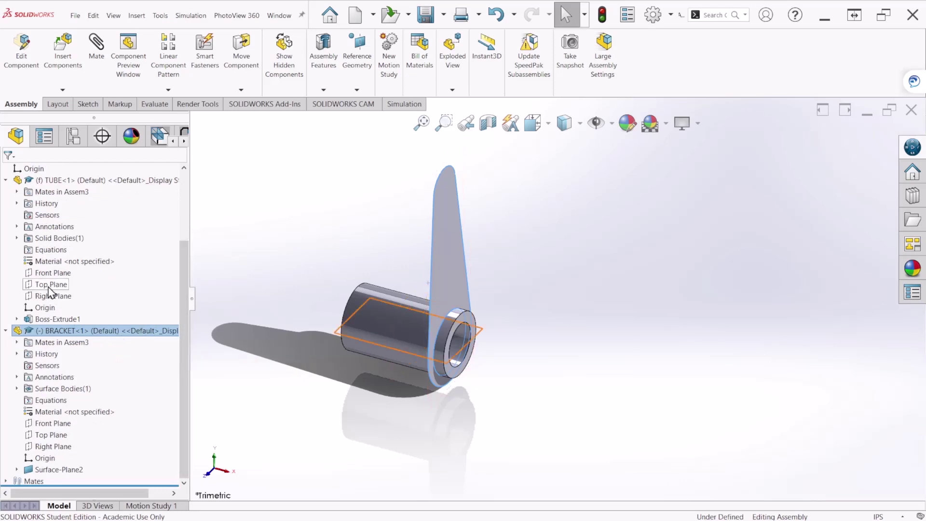
Mate the tube and bracket Front Planes coincident and verify neither part can move
{"action": "left_click", "coordinate": [49, 274]}
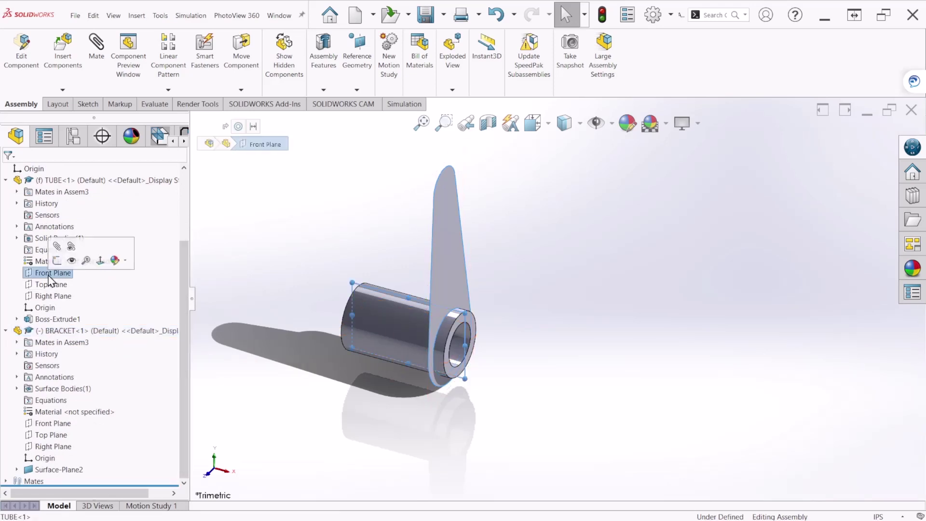
{"action": "left_click", "coordinate": [50, 425], "text": "ctrl"}
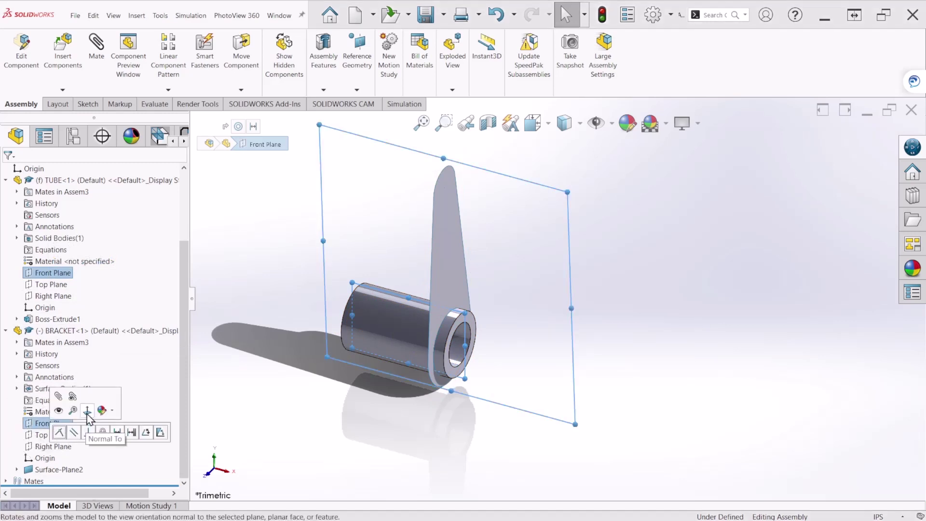
{"action": "left_click", "coordinate": [61, 431]}
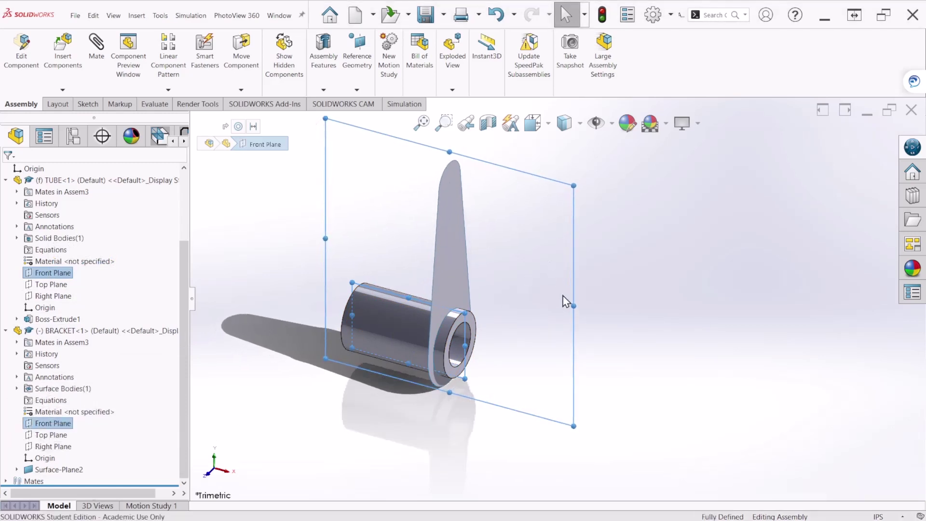
{"action": "left_click_drag", "start_coordinate": [454, 255], "coordinate": [375, 343]}
{"action": "left_click", "coordinate": [551, 282]}
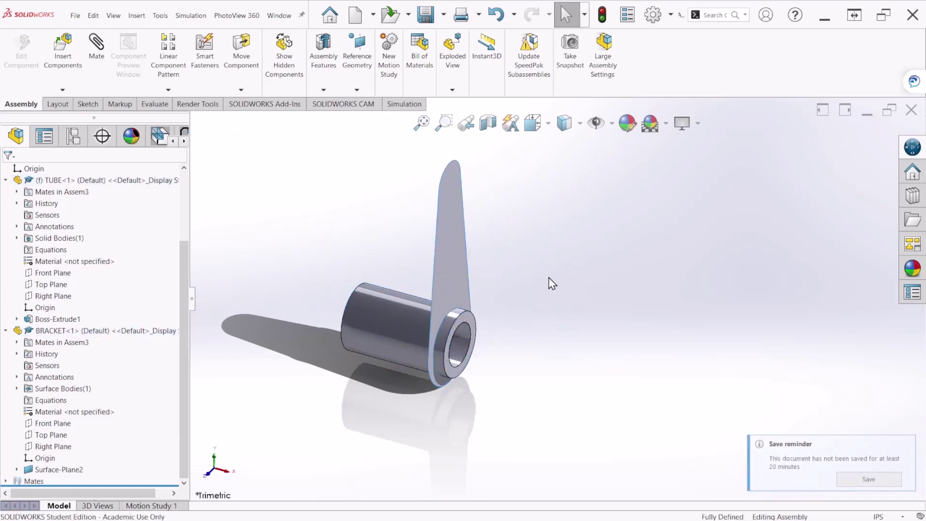
{"action": "middle_click_drag", "start_coordinate": [476, 279], "coordinate": [458, 257]}
{"action": "left_click", "coordinate": [456, 252]}
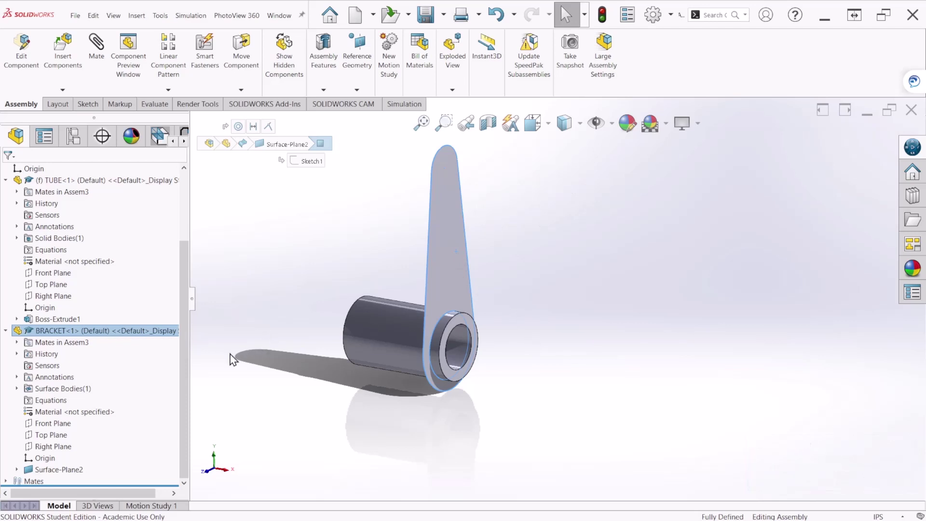
{"action": "middle_click_drag", "start_coordinate": [497, 294], "coordinate": [477, 256]}
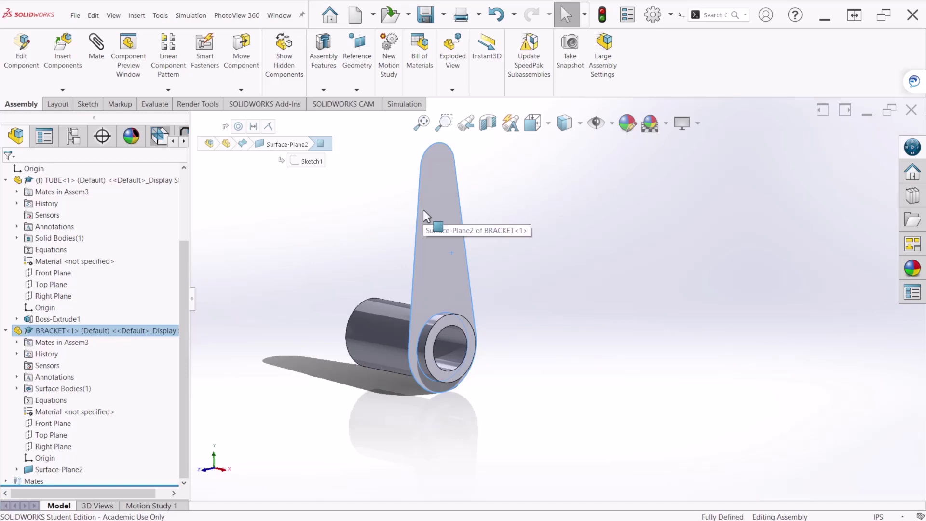
{"action": "scroll", "coordinate": [484, 305], "scroll_direction": "up", "scroll_amount": 3}
{"action": "middle_click_drag", "start_coordinate": [548, 321], "coordinate": [510, 395]}
{"action": "scroll", "coordinate": [556, 327], "scroll_direction": "down", "scroll_amount": 6}
{"action": "key", "text": "ctrl+7"}
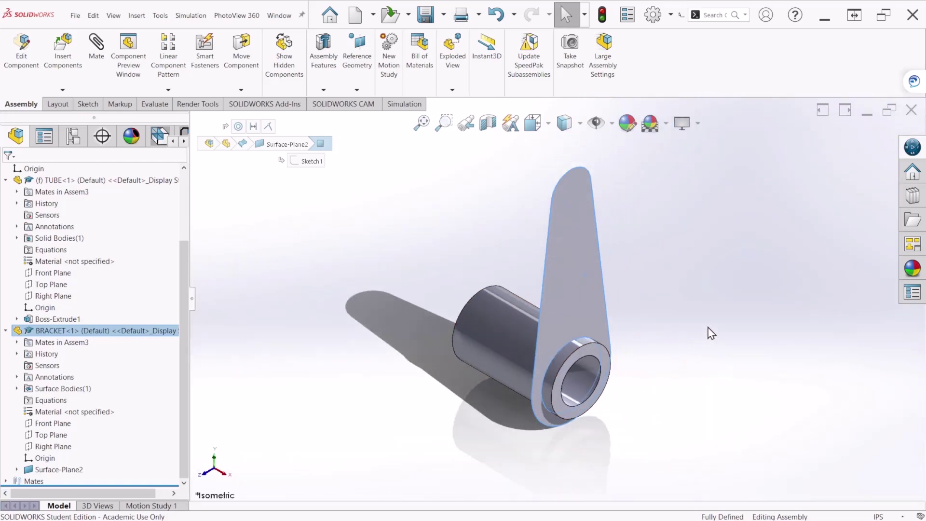
{"action": "middle_click_drag", "start_coordinate": [708, 331], "coordinate": [715, 307]}
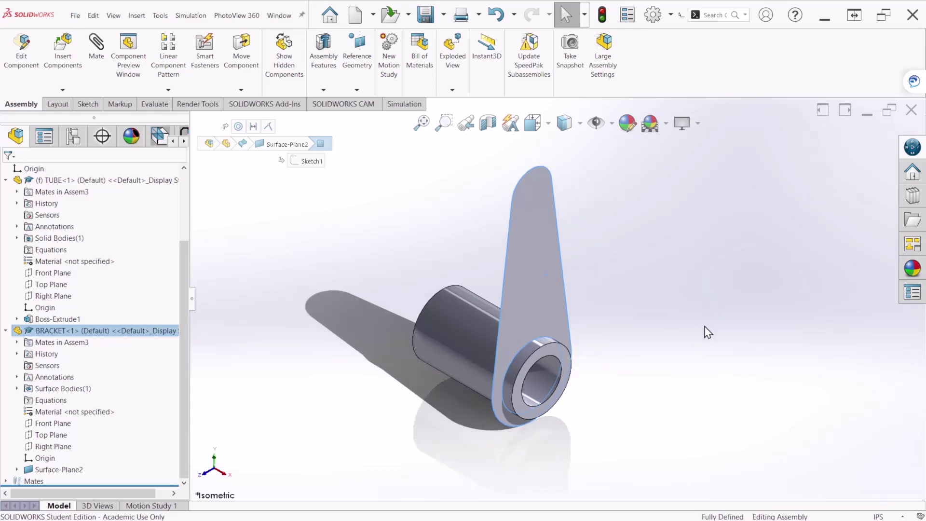
Switch to the Simulation tab and review its command-group display options
{"action": "left_click", "coordinate": [402, 105]}
{"action": "right_click", "coordinate": [400, 107]}
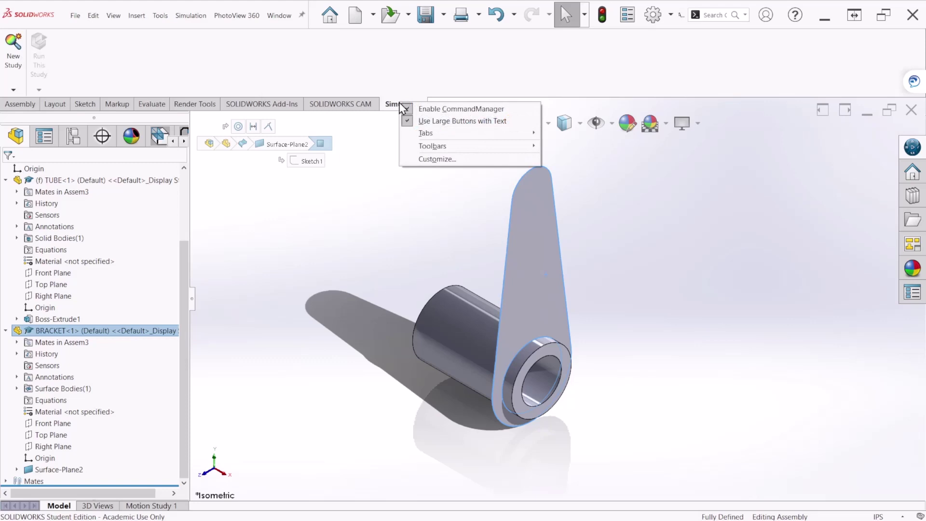
{"action": "mouse_move", "coordinate": [429, 135]}
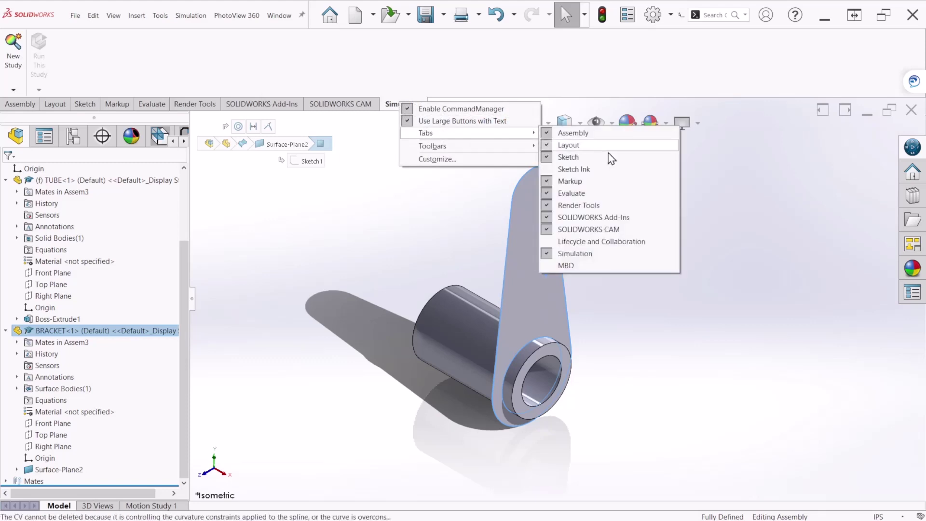
{"action": "left_click", "coordinate": [354, 69]}
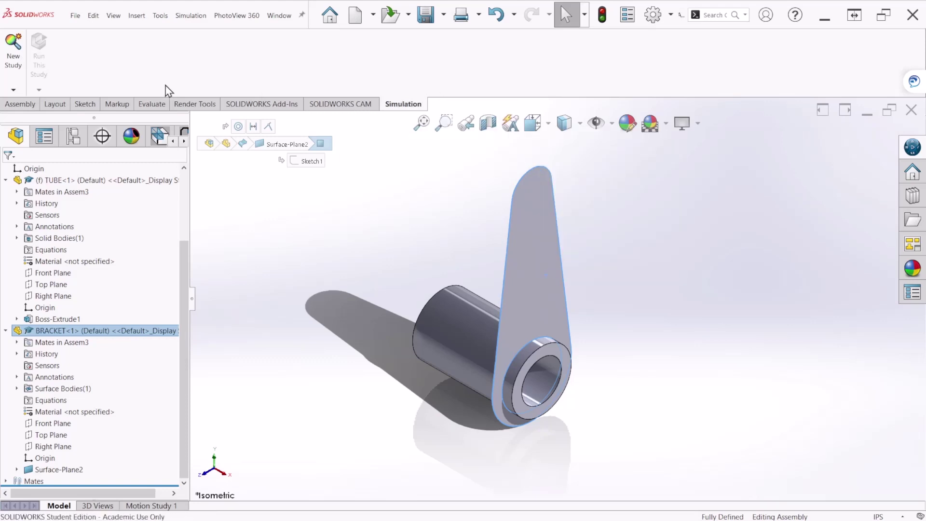
Create a static study named 'Welded Connection Study'
{"action": "left_click", "coordinate": [13, 51]}
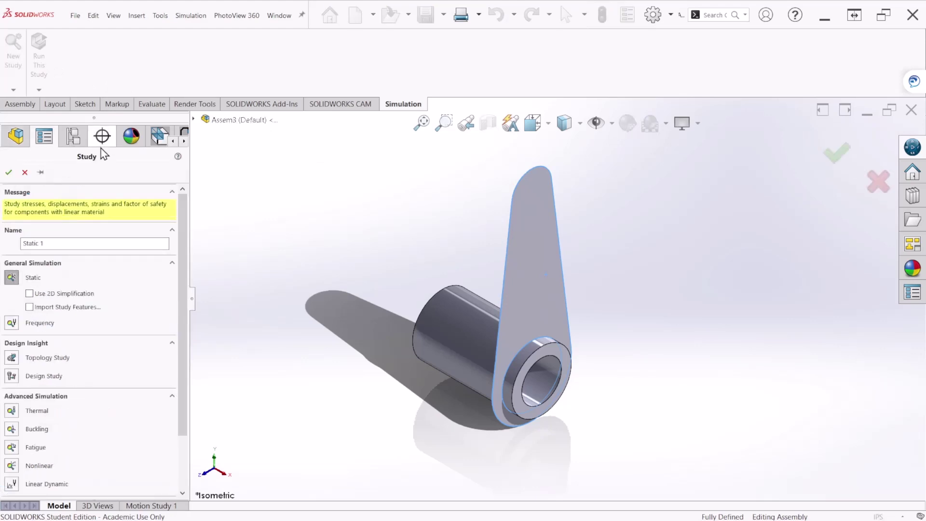
{"action": "left_click", "coordinate": [29, 243]}
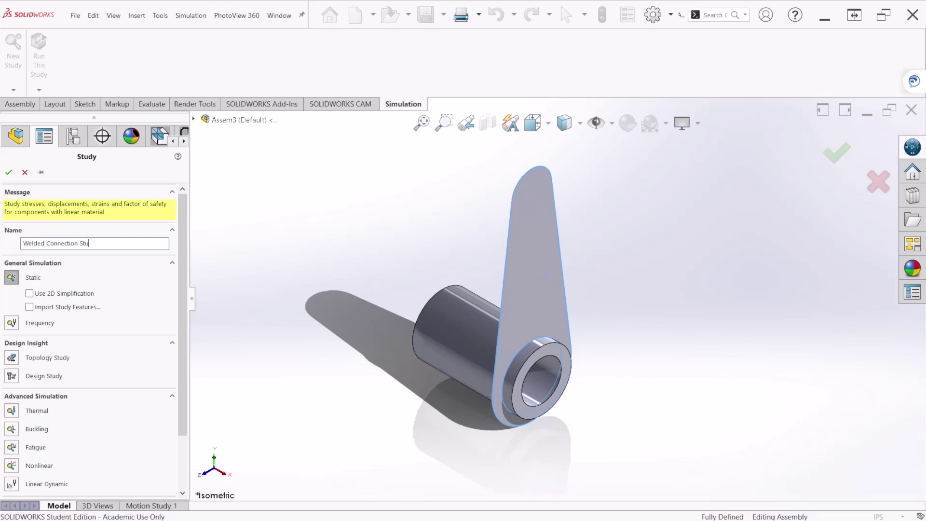
{"action": "left_click", "coordinate": [8, 172]}
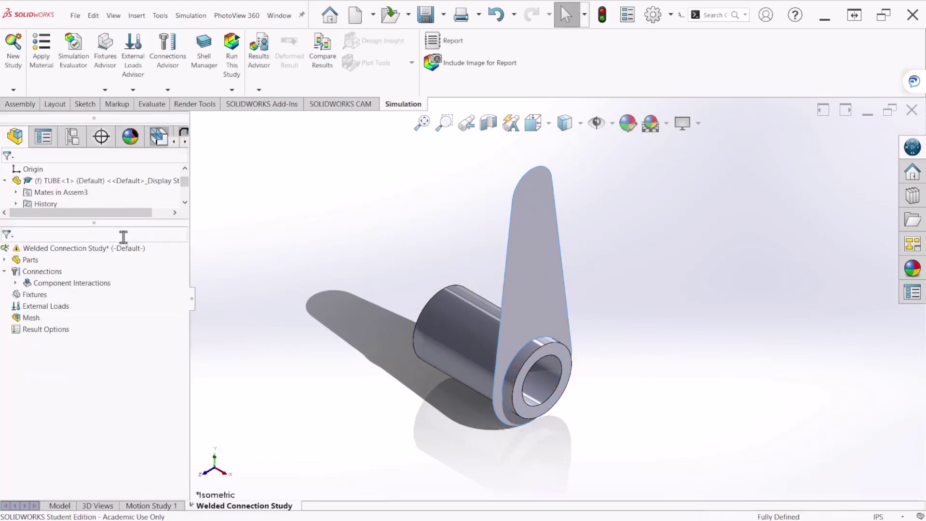
Apply Alloy Steel to all parts in the study and return to isometric view
{"action": "right_click", "coordinate": [30, 260]}
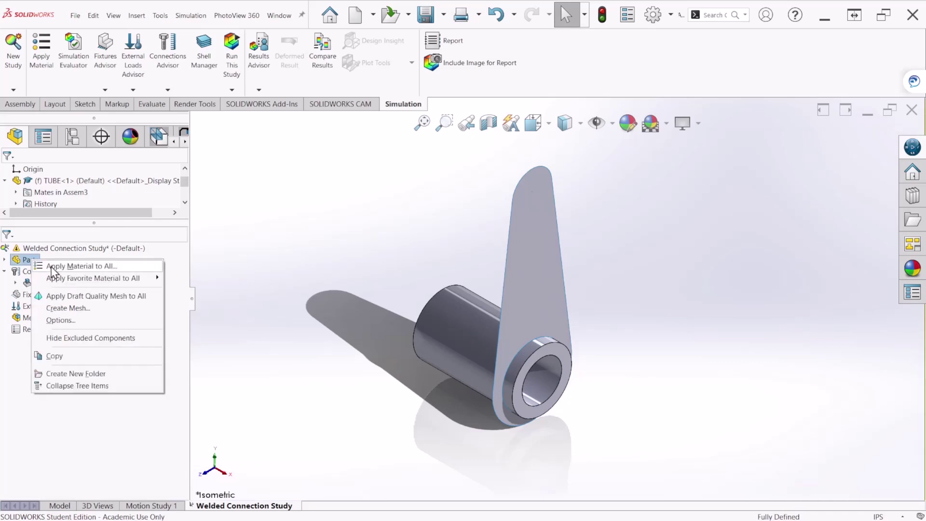
{"action": "left_click", "coordinate": [77, 267]}
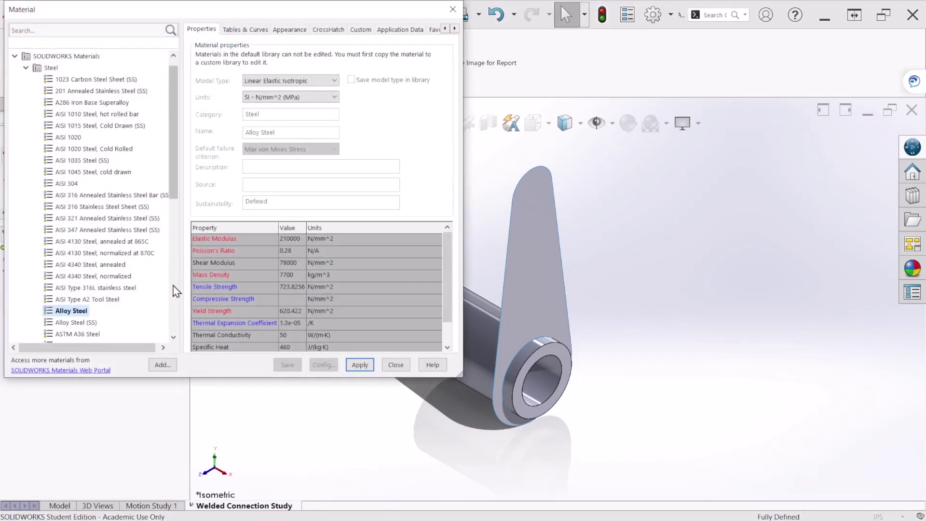
{"action": "left_click", "coordinate": [368, 368]}
{"action": "left_click", "coordinate": [395, 365]}
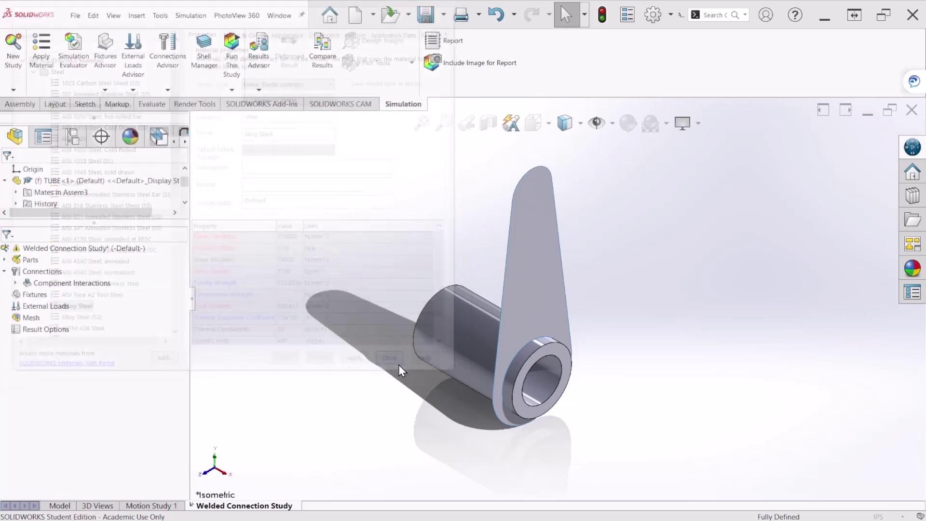
{"action": "middle_click_drag", "start_coordinate": [581, 358], "coordinate": [551, 314]}
{"action": "key", "text": "ctrl+7"}
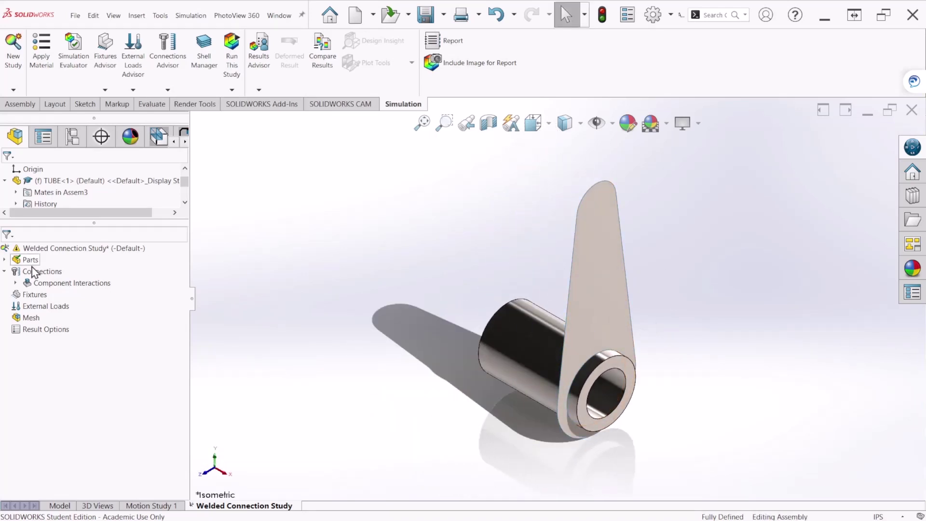
Expand the Parts list, widen the study tree, and select BRACKET-1 viewed edge-on
{"action": "left_click", "coordinate": [5, 260]}
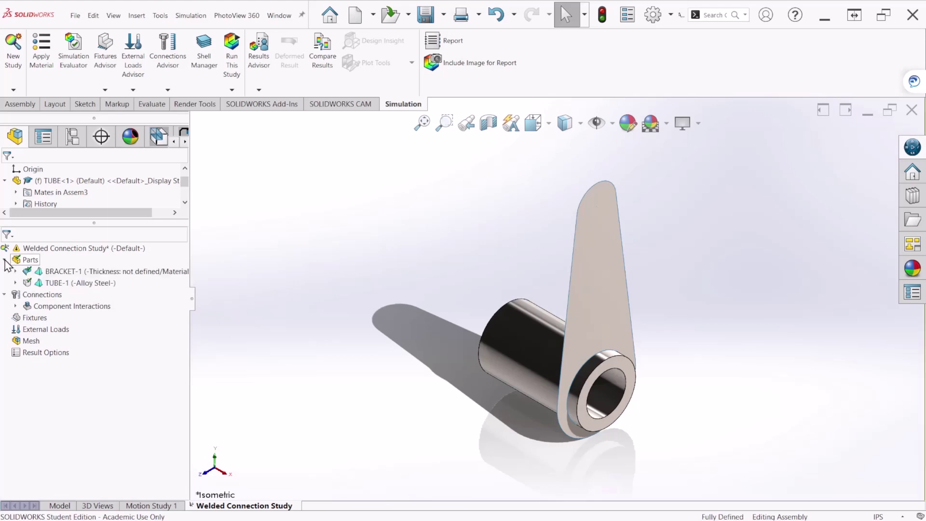
{"action": "left_click", "coordinate": [16, 272]}
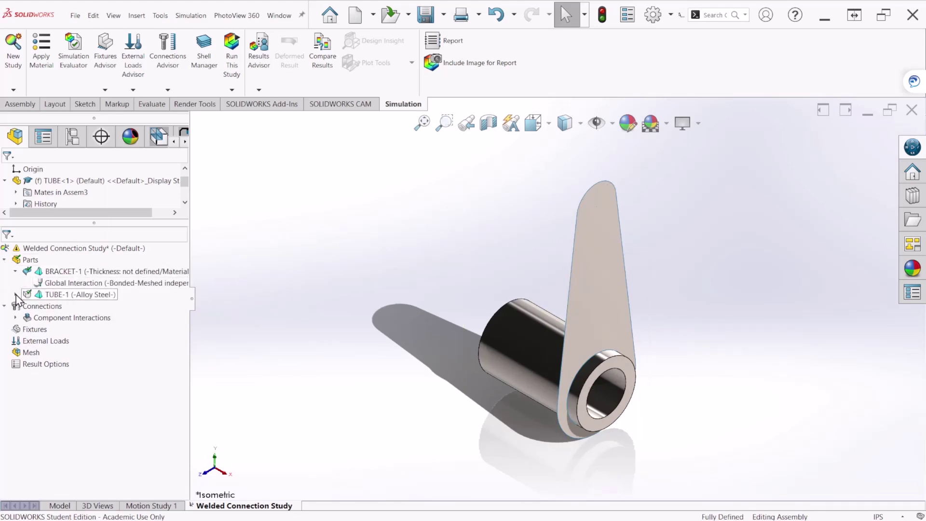
{"action": "left_click", "coordinate": [15, 295]}
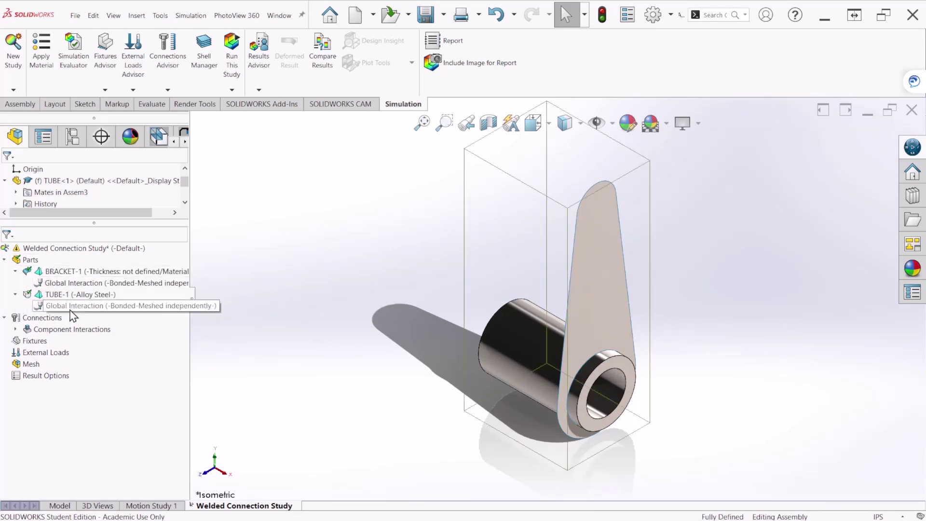
{"action": "left_click_drag", "start_coordinate": [192, 309], "coordinate": [257, 298]}
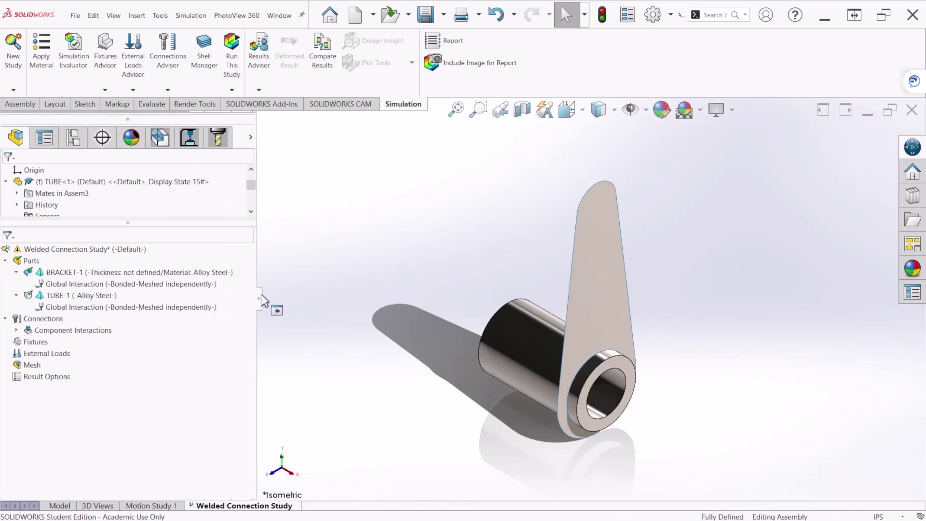
{"action": "left_click", "coordinate": [68, 273]}
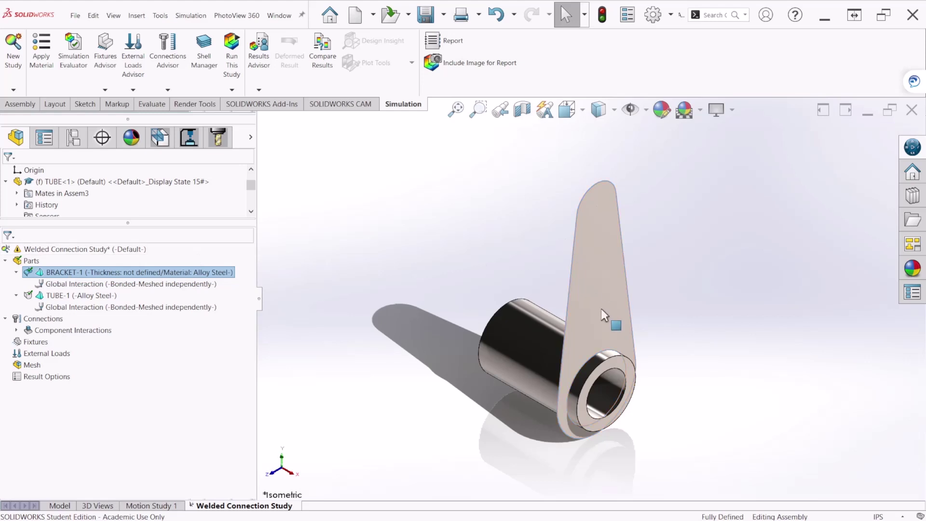
{"action": "middle_click_drag", "start_coordinate": [608, 316], "coordinate": [598, 232]}
Set the BRACKET-1 shell thickness to 0.50 in
{"action": "right_click", "coordinate": [122, 273]}
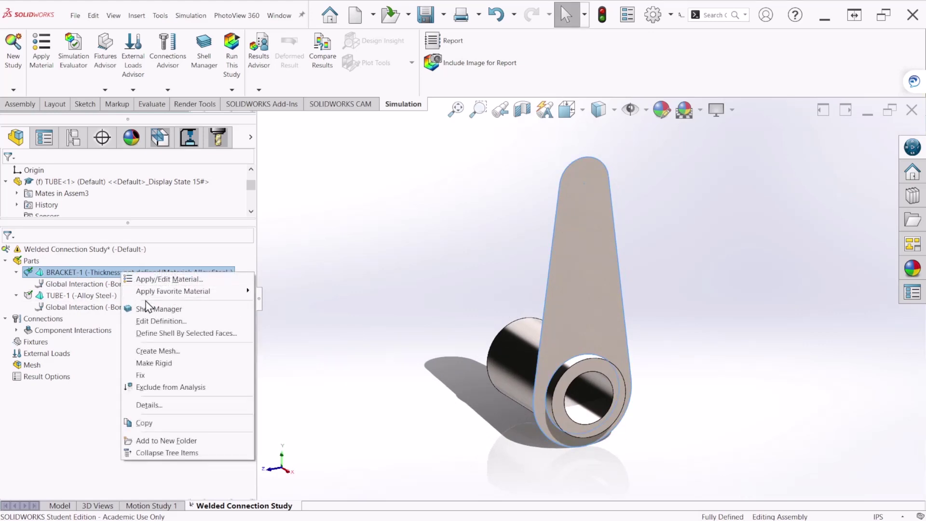
{"action": "left_click", "coordinate": [157, 321]}
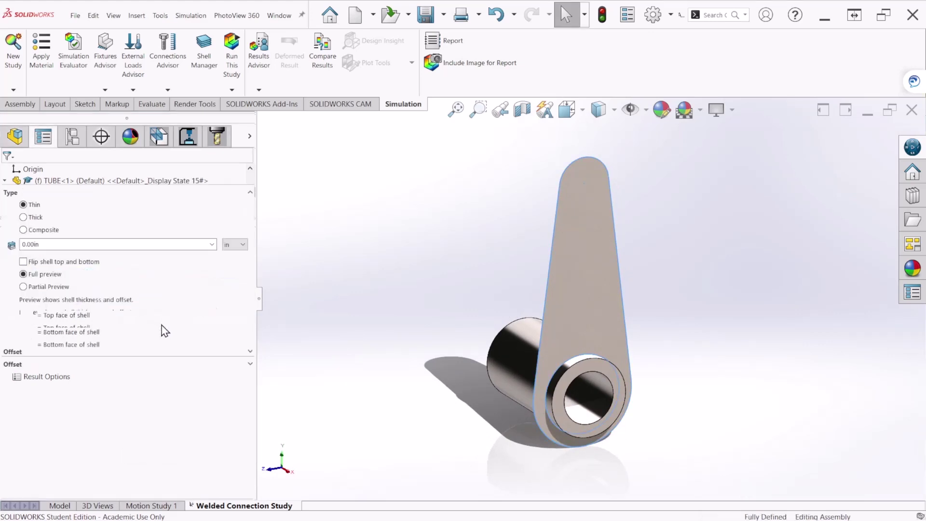
{"action": "left_click", "coordinate": [132, 245]}
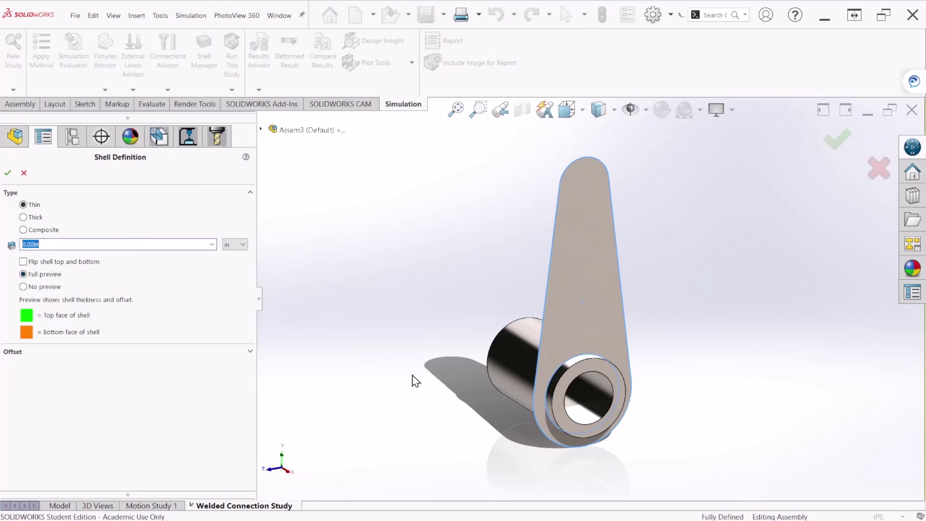
{"action": "middle_click_drag", "start_coordinate": [460, 396], "coordinate": [356, 377]}
{"action": "left_click", "coordinate": [81, 245]}
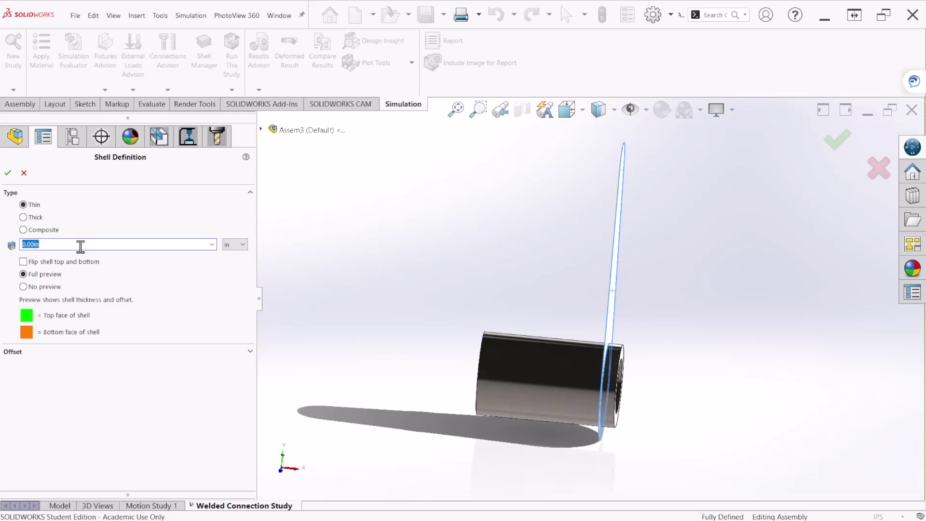
{"action": "type", "text": "0.5"}
{"action": "key", "text": "Return"}
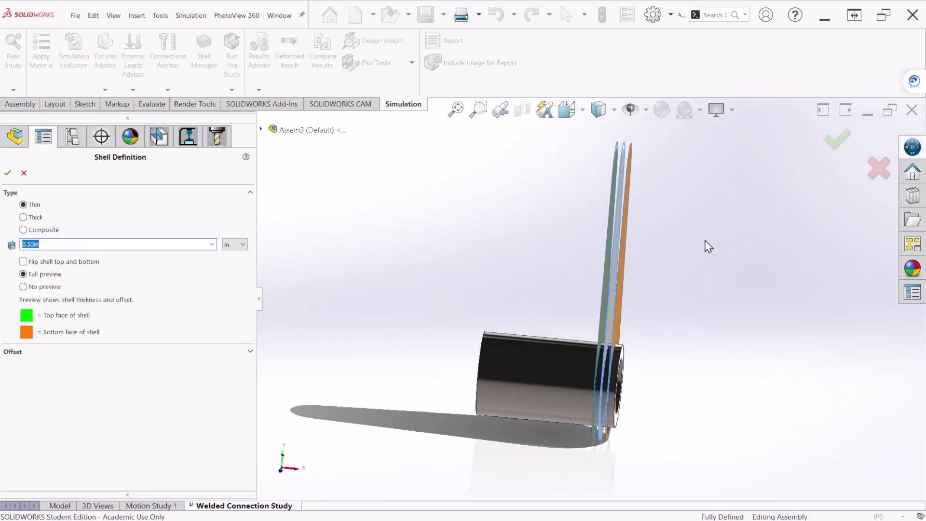
{"action": "middle_click_drag", "start_coordinate": [706, 246], "coordinate": [662, 214]}
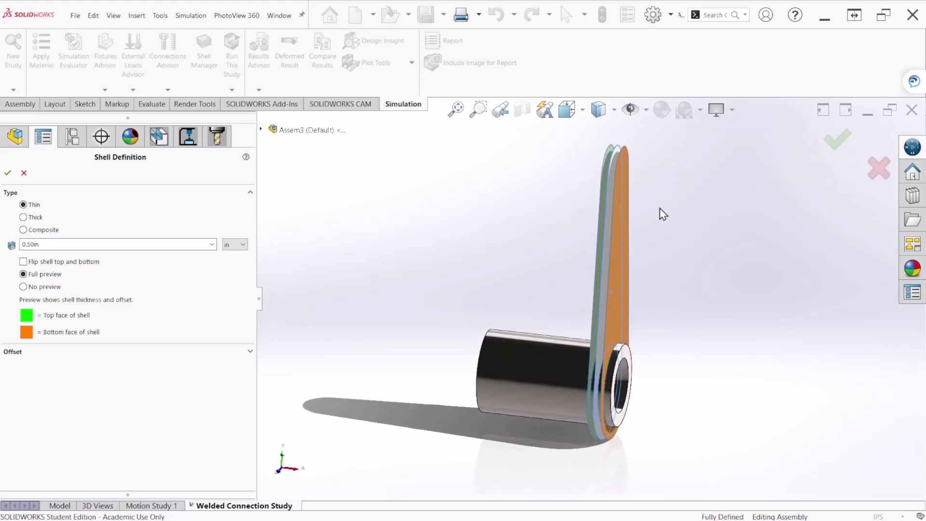
Compare the shell offset options, keep Middle surface, and accept the shell definition
{"action": "left_click", "coordinate": [249, 352]}
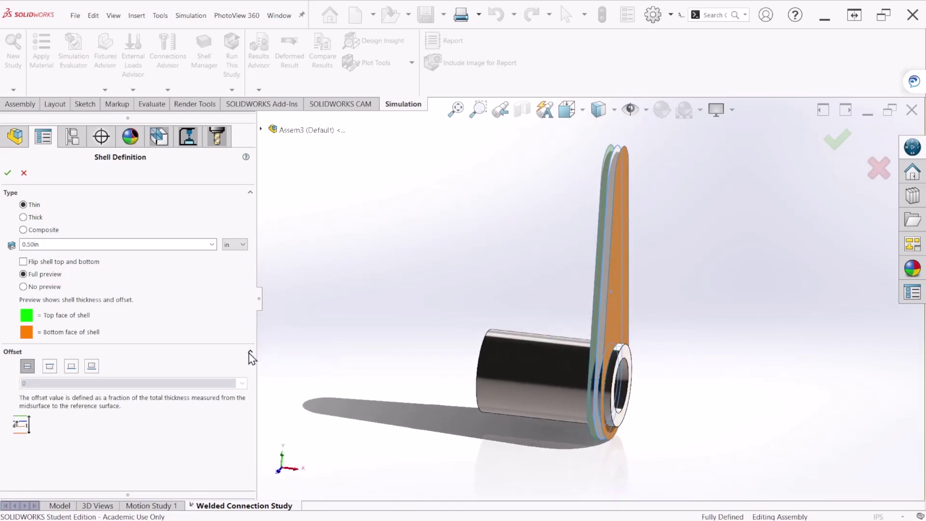
{"action": "left_click", "coordinate": [27, 368]}
{"action": "mouse_move", "coordinate": [482, 430]}
{"action": "middle_mouse_down"}
{"action": "mouse_move", "coordinate": [502, 428]}
{"action": "mouse_move", "coordinate": [492, 436]}
{"action": "middle_mouse_up"}
{"action": "left_click", "coordinate": [48, 370]}
{"action": "left_click", "coordinate": [72, 368]}
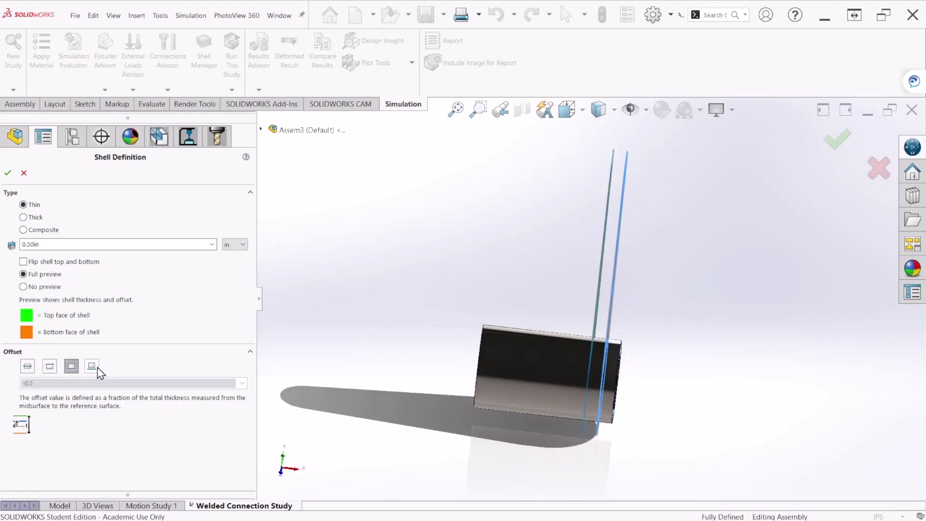
{"action": "left_click", "coordinate": [92, 367]}
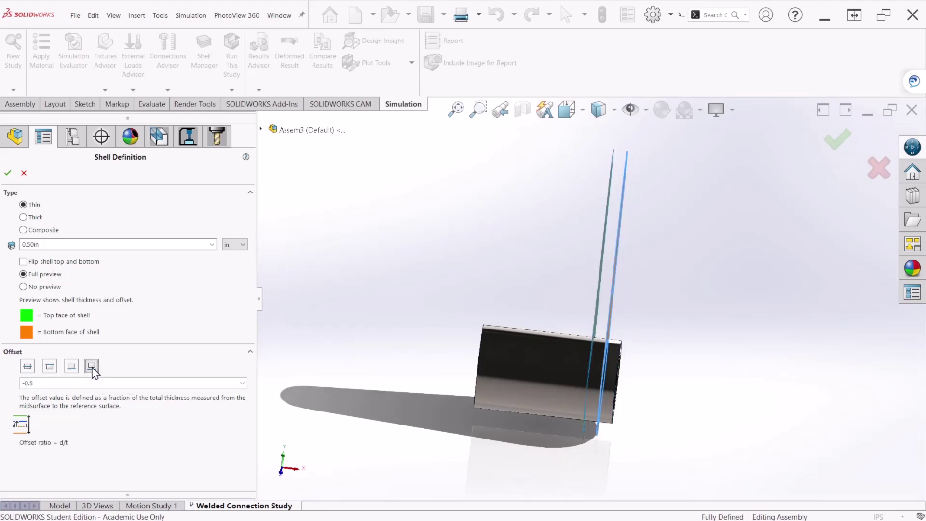
{"action": "left_click", "coordinate": [29, 369]}
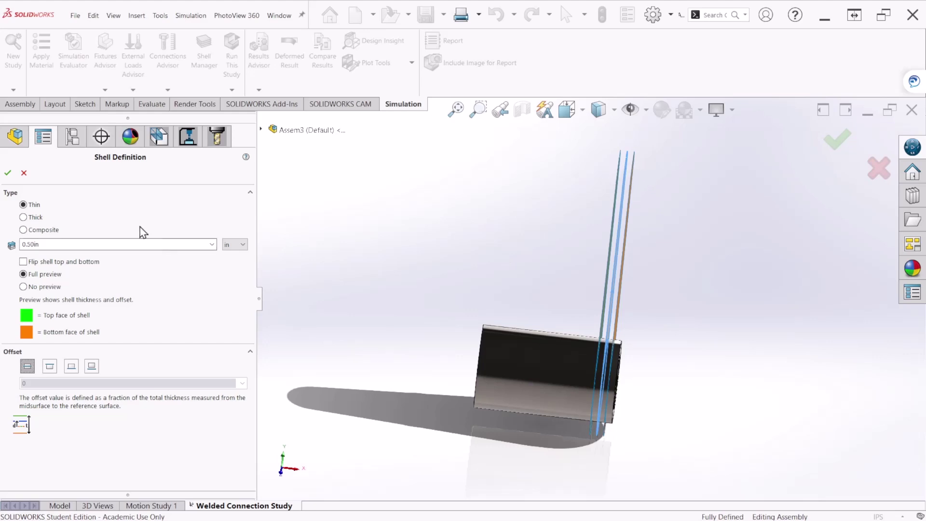
{"action": "left_click", "coordinate": [8, 174]}
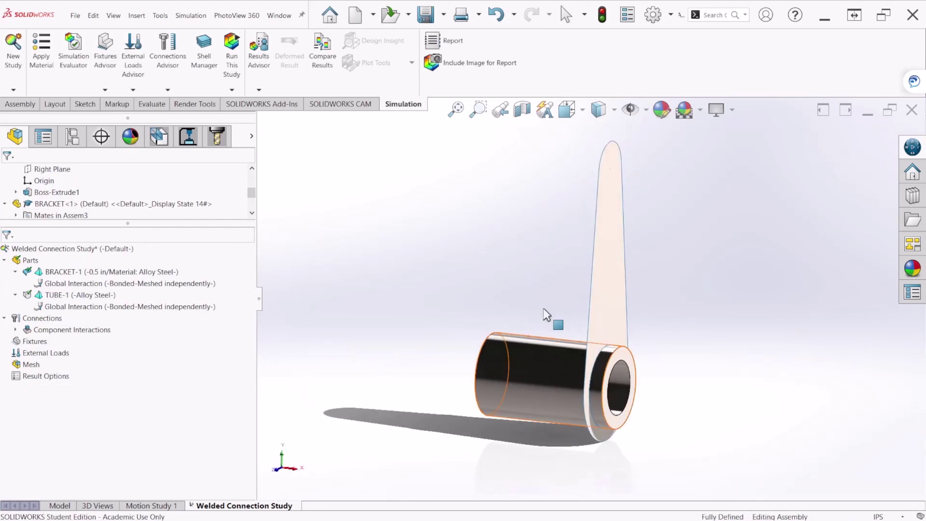
Add a Fixed Geometry fixture on the tube's free end face
{"action": "key", "text": "ctrl+7"}
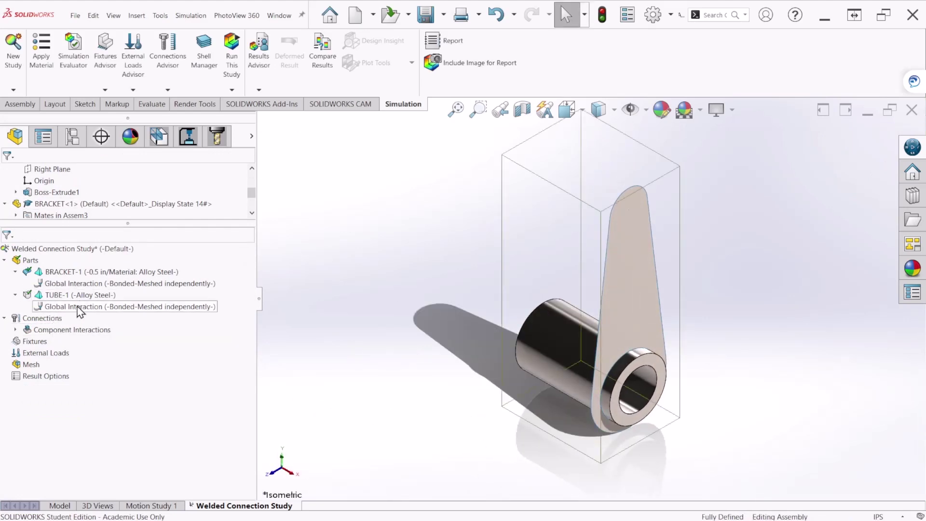
{"action": "left_click", "coordinate": [42, 318]}
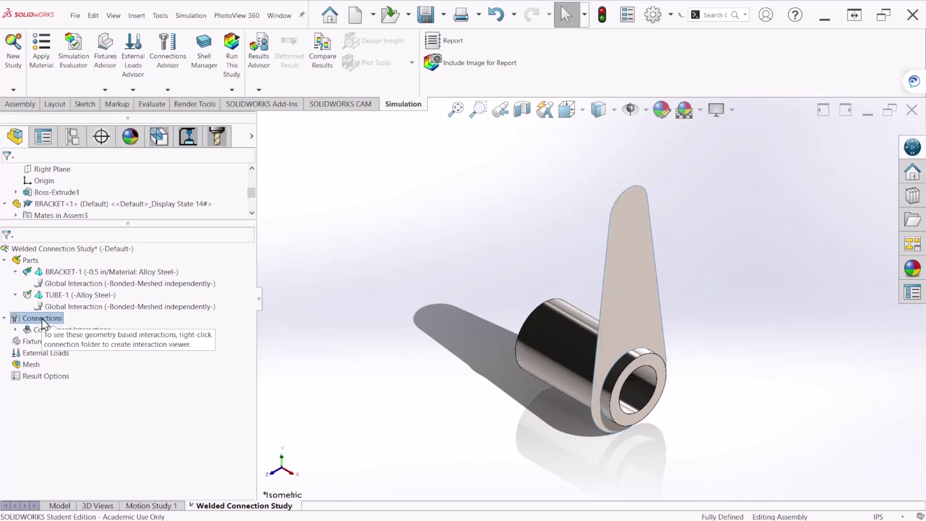
{"action": "right_click", "coordinate": [53, 343]}
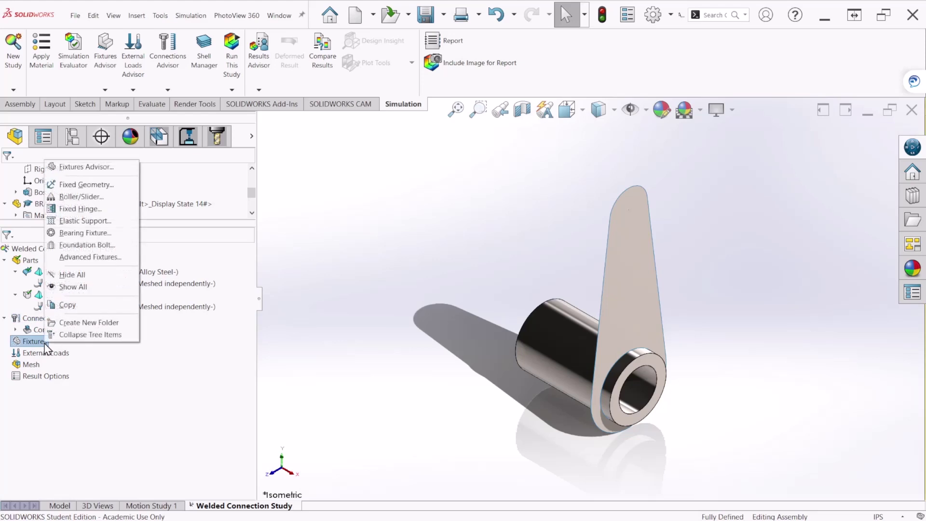
{"action": "left_click", "coordinate": [82, 184]}
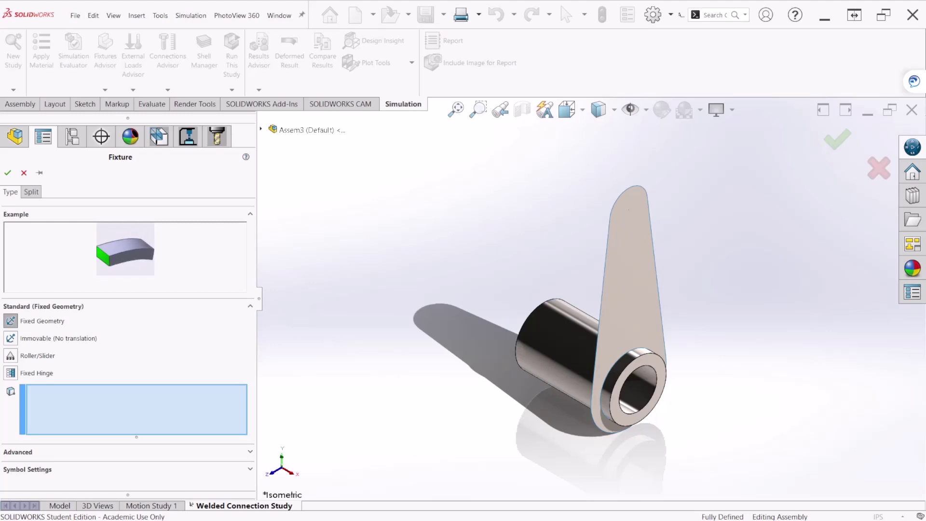
{"action": "key", "text": "alt+Tab"}
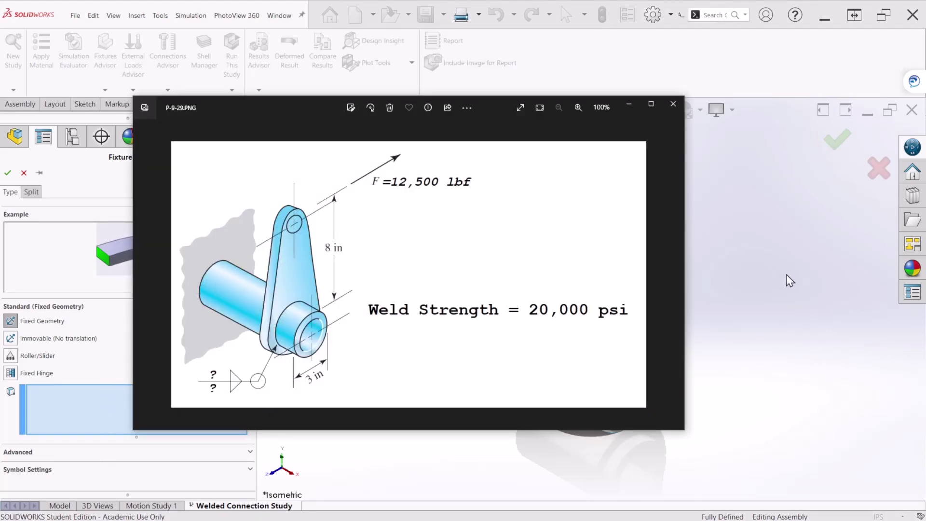
{"action": "key", "text": "alt+Tab"}
{"action": "middle_click_drag", "start_coordinate": [491, 384], "coordinate": [570, 376]}
{"action": "left_click", "coordinate": [513, 343]}
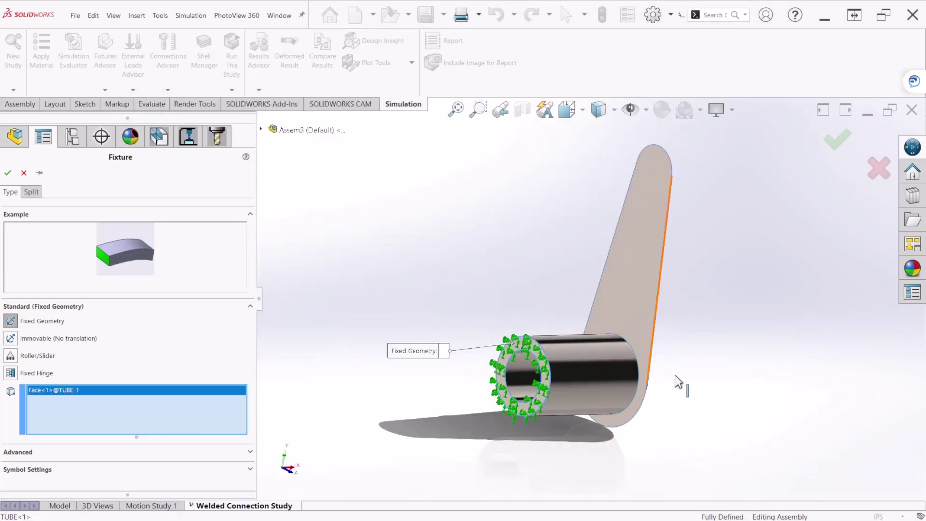
{"action": "middle_click_drag", "start_coordinate": [681, 384], "coordinate": [609, 354]}
{"action": "left_click", "coordinate": [838, 140]}
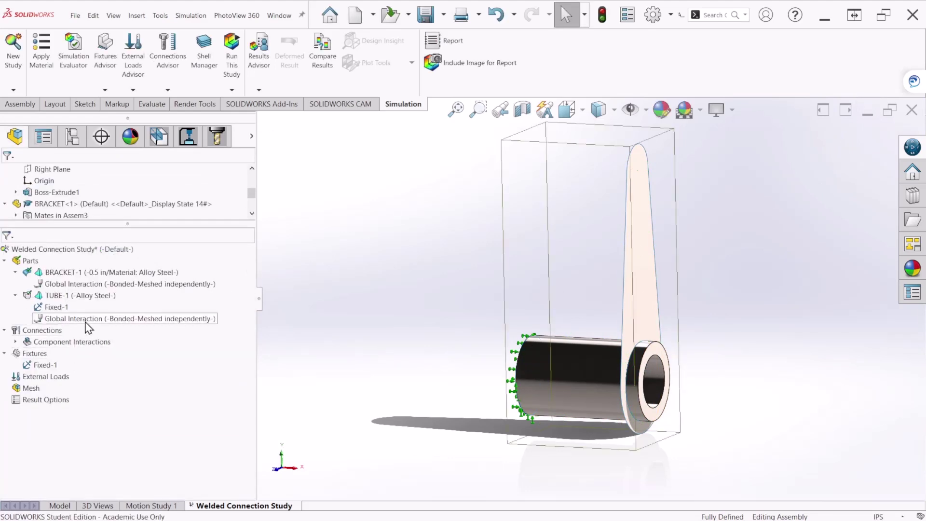
Delete the default Component Interactions connection from the study
{"action": "right_click", "coordinate": [48, 344]}
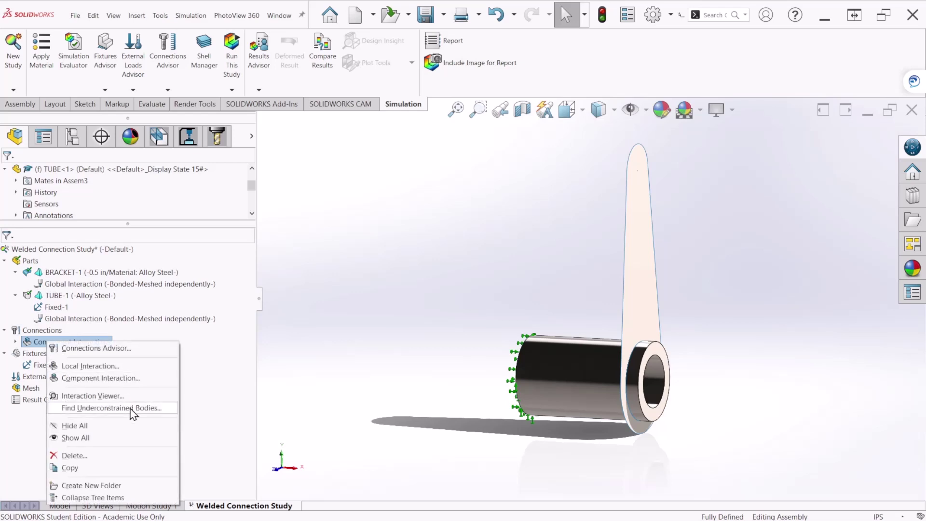
{"action": "left_click", "coordinate": [100, 457]}
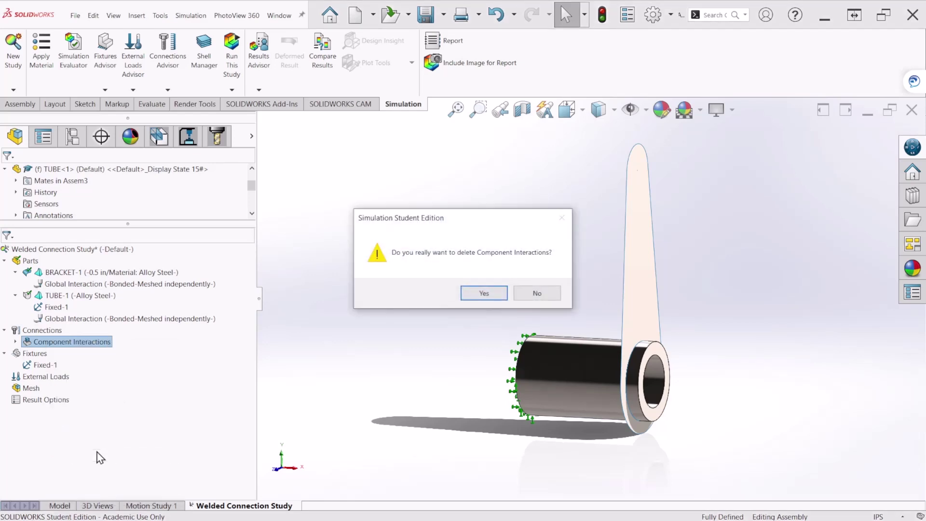
{"action": "left_click", "coordinate": [484, 294]}
{"action": "middle_click_drag", "start_coordinate": [630, 375], "coordinate": [608, 395]}
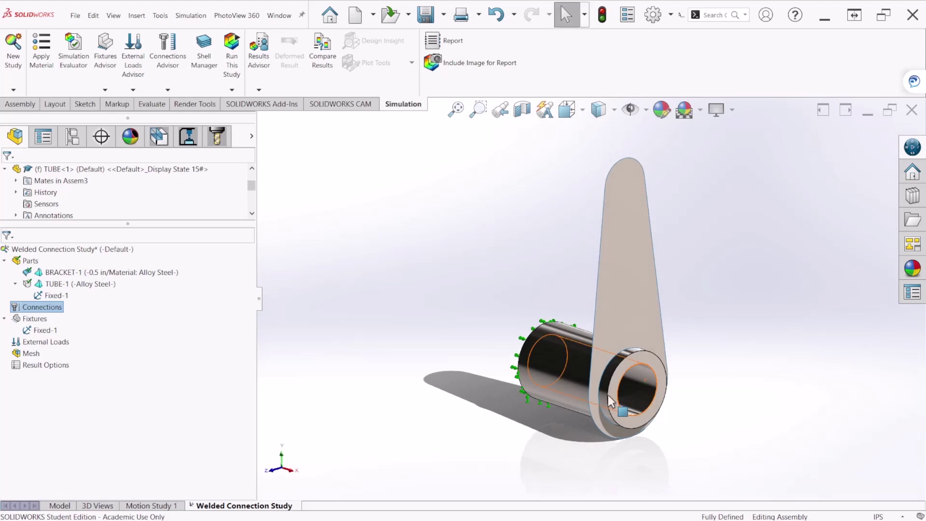
Add a force load applied to the rim of the bracket's hole
{"action": "right_click", "coordinate": [45, 342]}
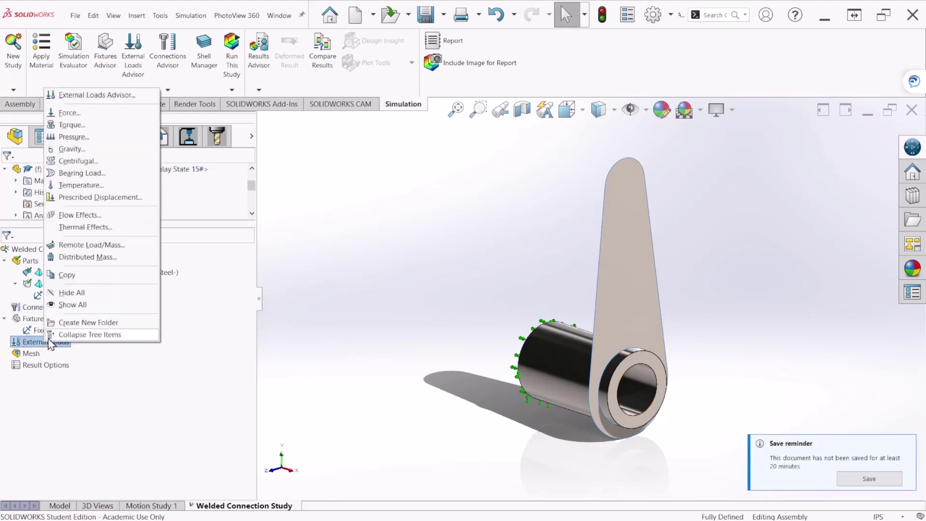
{"action": "left_click", "coordinate": [91, 115]}
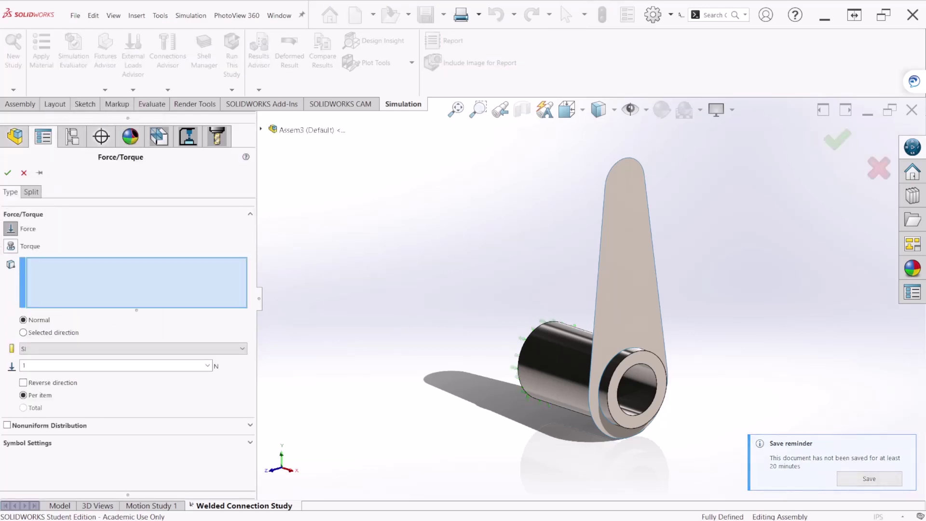
{"action": "key", "text": "alt+Tab"}
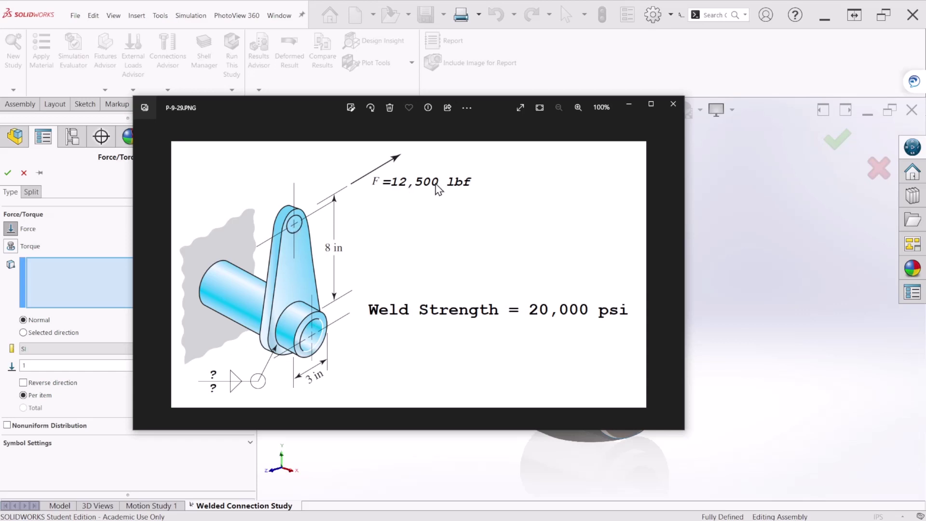
{"action": "left_click", "coordinate": [803, 259]}
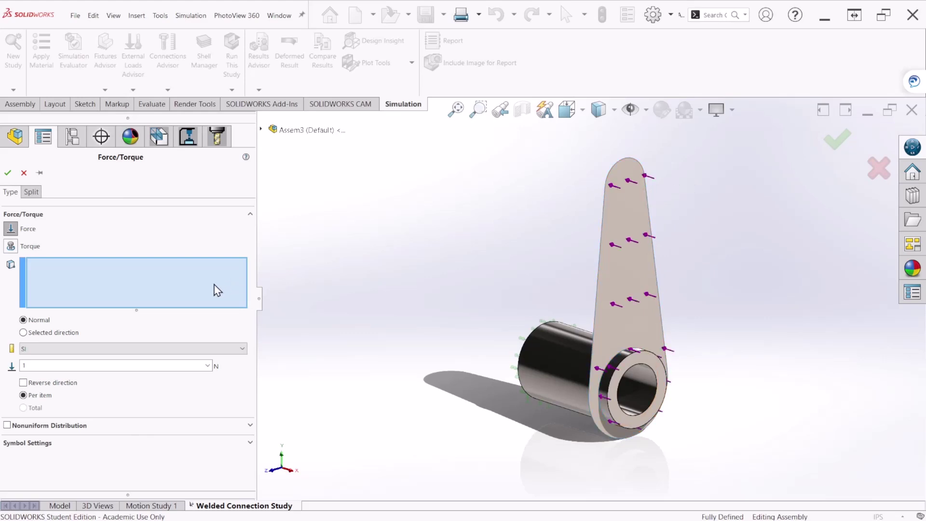
{"action": "scroll", "coordinate": [637, 186], "scroll_direction": "down", "scroll_amount": 6}
{"action": "scroll", "coordinate": [590, 243], "scroll_direction": "down", "scroll_amount": 8}
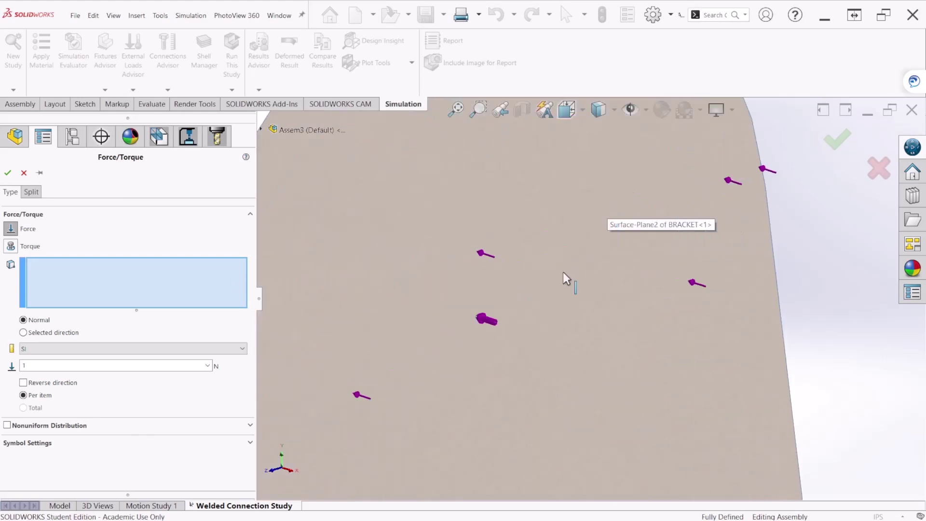
{"action": "scroll", "coordinate": [433, 465], "scroll_direction": "down", "scroll_amount": 8}
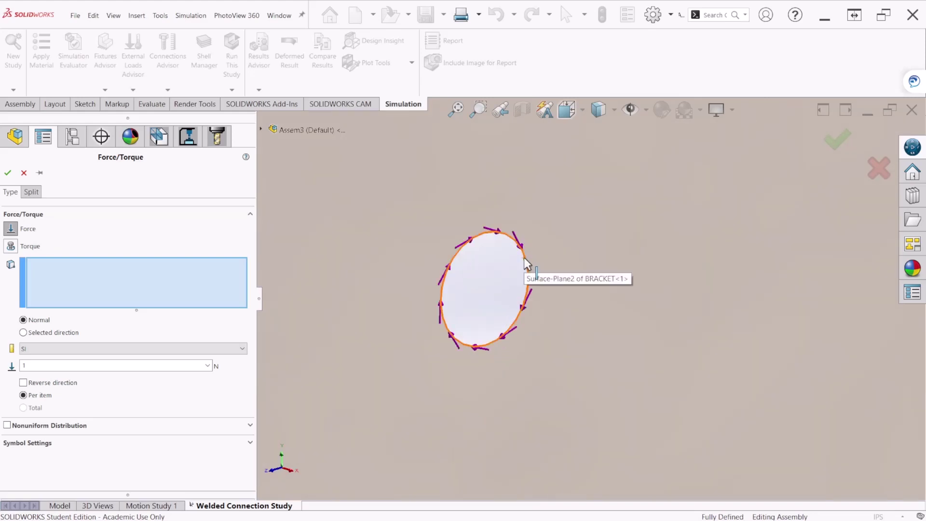
{"action": "left_click", "coordinate": [528, 263]}
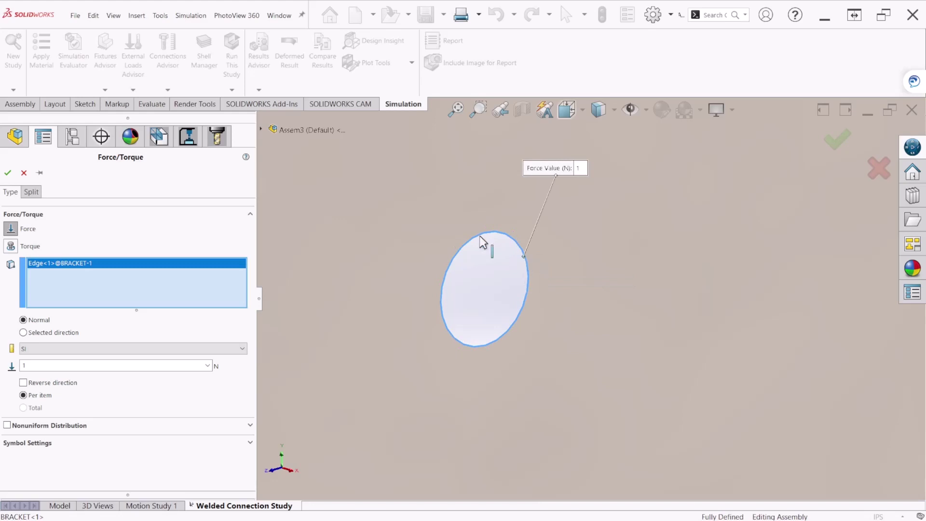
Switch the force to English (IPS) units and choose Front Plane as its direction
{"action": "left_click", "coordinate": [54, 349]}
{"action": "left_click", "coordinate": [47, 368]}
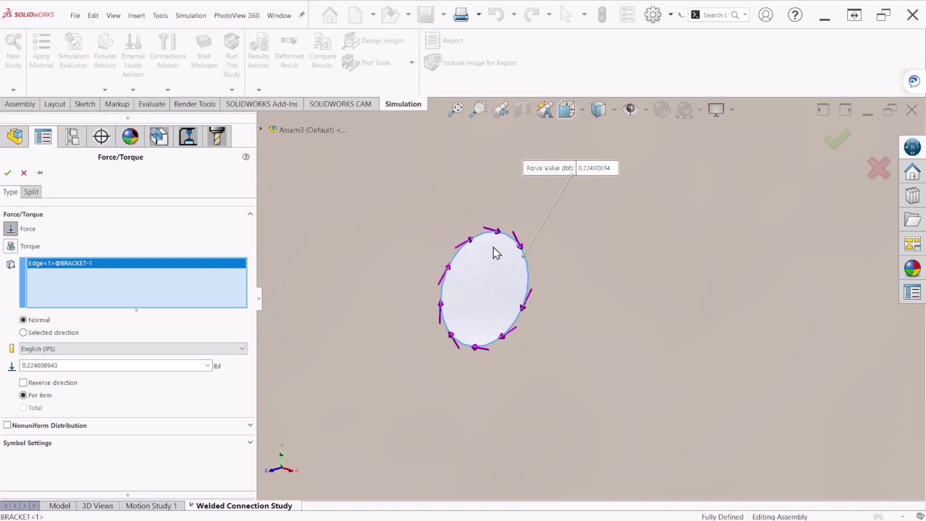
{"action": "left_click", "coordinate": [54, 335]}
{"action": "key", "text": "ctrl+1"}
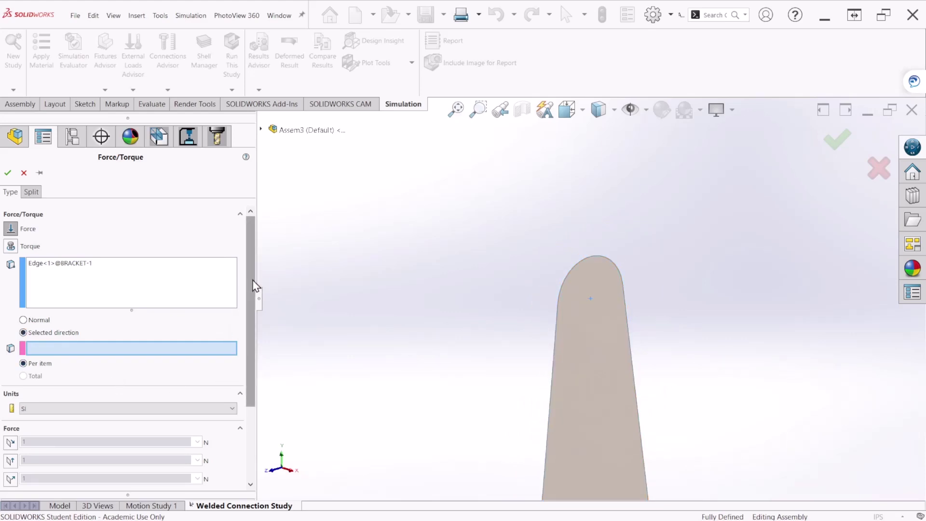
{"action": "scroll", "coordinate": [251, 284], "scroll_direction": "down", "scroll_amount": 2}
{"action": "key", "text": "ctrl+7"}
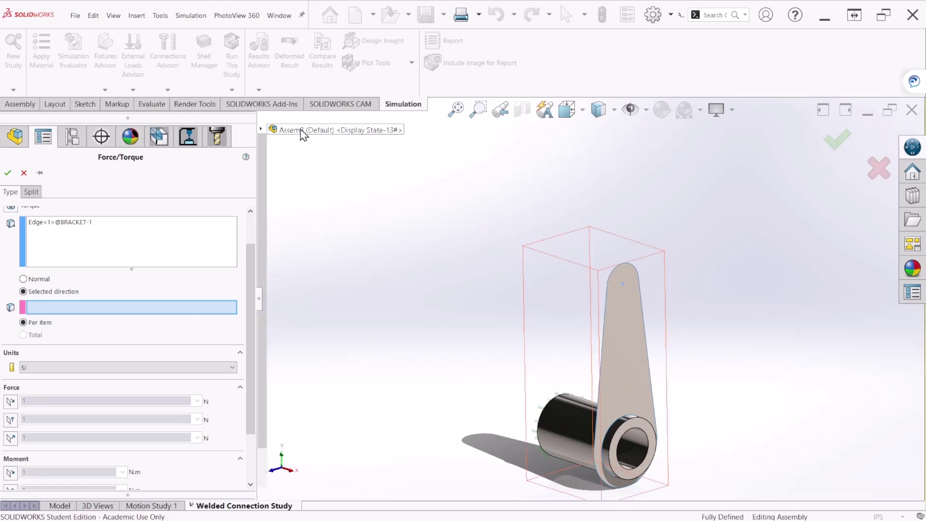
{"action": "left_click", "coordinate": [303, 135]}
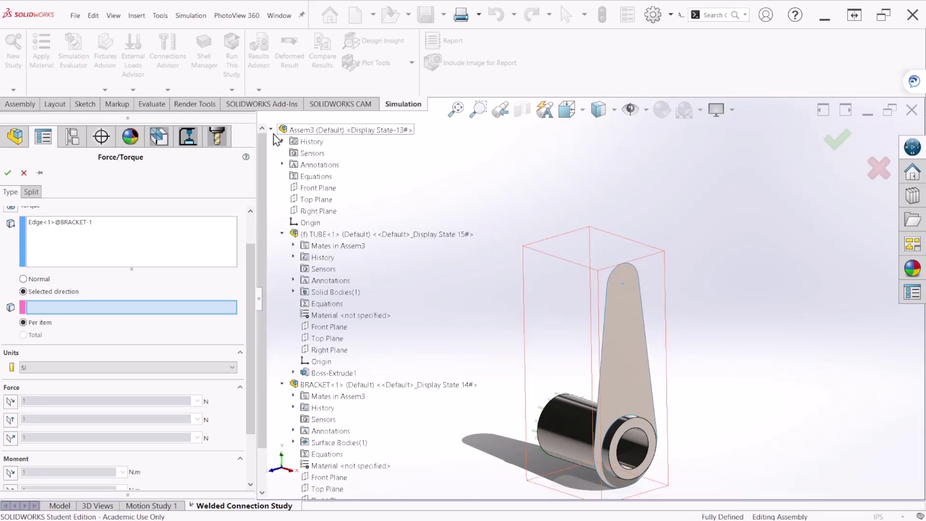
{"action": "left_click", "coordinate": [320, 191]}
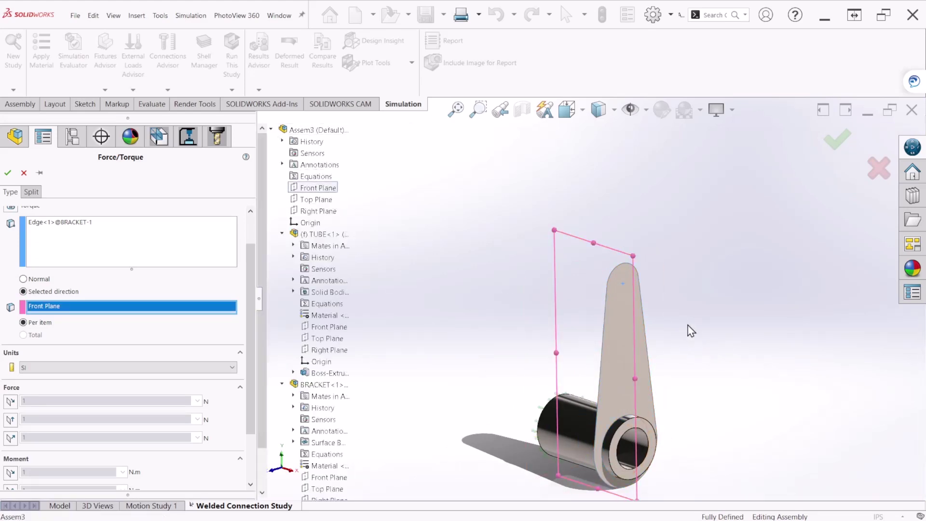
{"action": "mouse_move", "coordinate": [682, 321]}
{"action": "middle_mouse_down"}
{"action": "mouse_move", "coordinate": [658, 296]}
{"action": "mouse_move", "coordinate": [677, 323]}
{"action": "middle_mouse_up"}
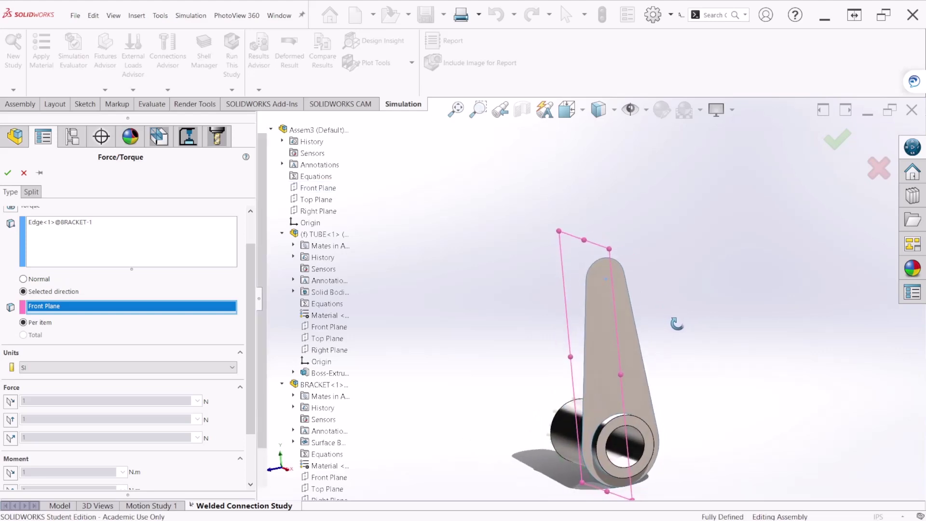
{"action": "left_click", "coordinate": [322, 189]}
{"action": "left_click", "coordinate": [322, 191]}
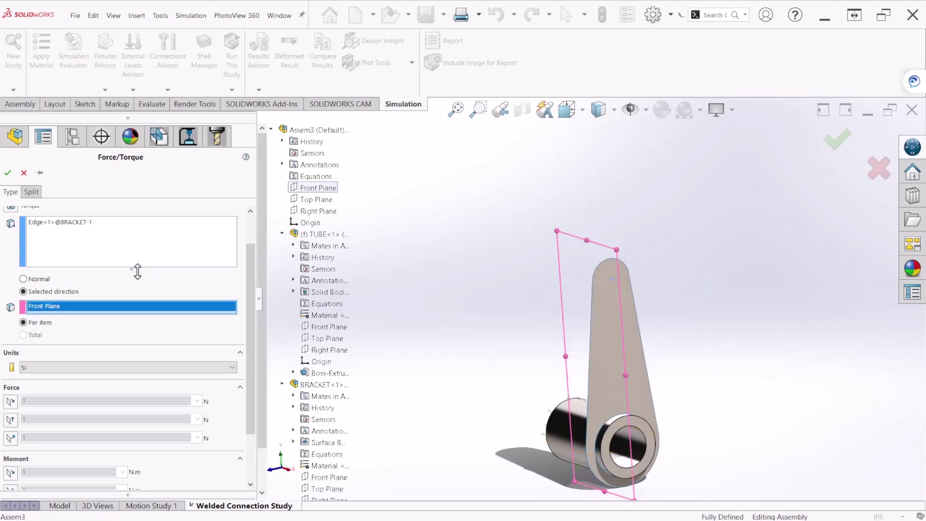
Reconfirm English (IPS) units and enter 12500 lbf normal to the Front Plane
{"action": "scroll", "coordinate": [247, 261], "scroll_direction": "down", "scroll_amount": 1}
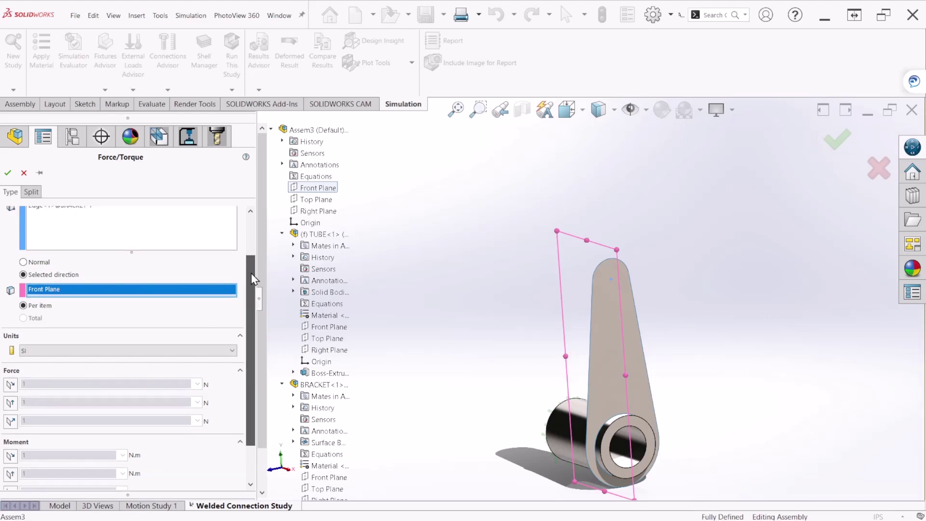
{"action": "left_click", "coordinate": [46, 352]}
{"action": "left_click", "coordinate": [48, 370]}
{"action": "scroll", "coordinate": [247, 309], "scroll_direction": "down", "scroll_amount": 1}
{"action": "scroll", "coordinate": [247, 307], "scroll_direction": "down", "scroll_amount": 2}
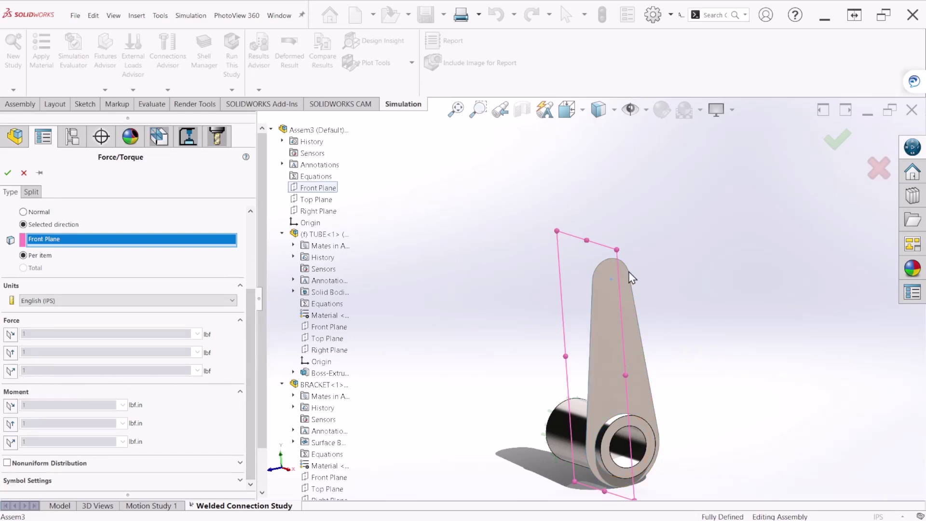
{"action": "left_click", "coordinate": [11, 371]}
{"action": "left_click", "coordinate": [43, 373]}
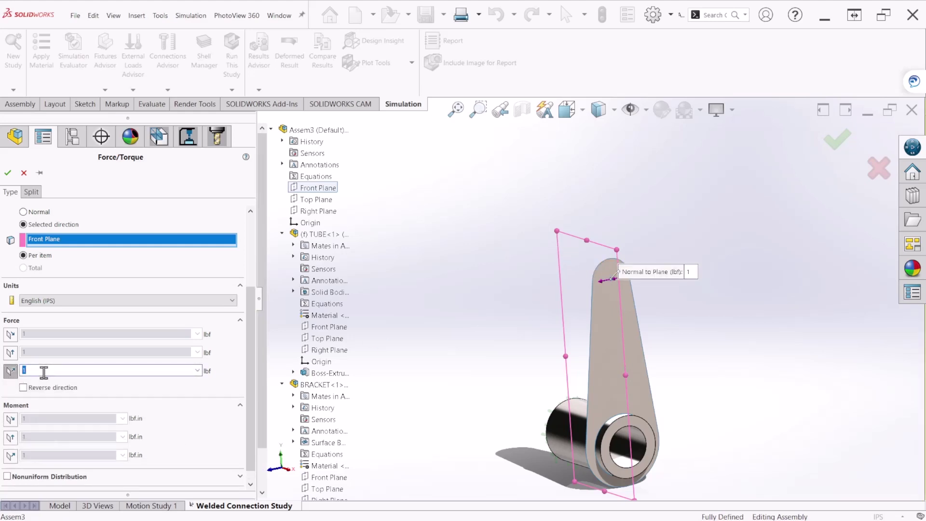
{"action": "type", "text": "12500"}
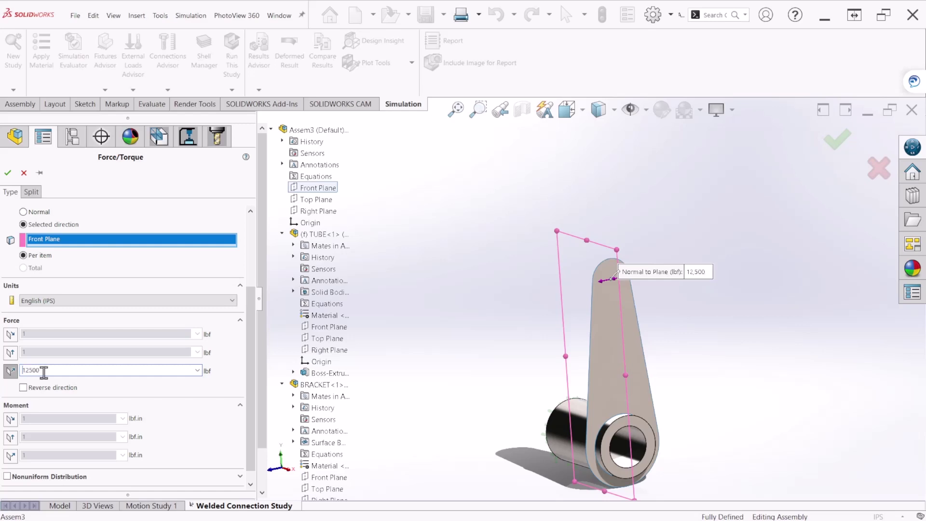
Check the force arrow against the problem figure and reverse the force direction
{"action": "mouse_move", "coordinate": [734, 357]}
{"action": "middle_mouse_down"}
{"action": "mouse_move", "coordinate": [736, 292]}
{"action": "mouse_move", "coordinate": [702, 320]}
{"action": "mouse_move", "coordinate": [697, 347]}
{"action": "mouse_move", "coordinate": [722, 320]}
{"action": "mouse_move", "coordinate": [727, 355]}
{"action": "middle_mouse_up"}
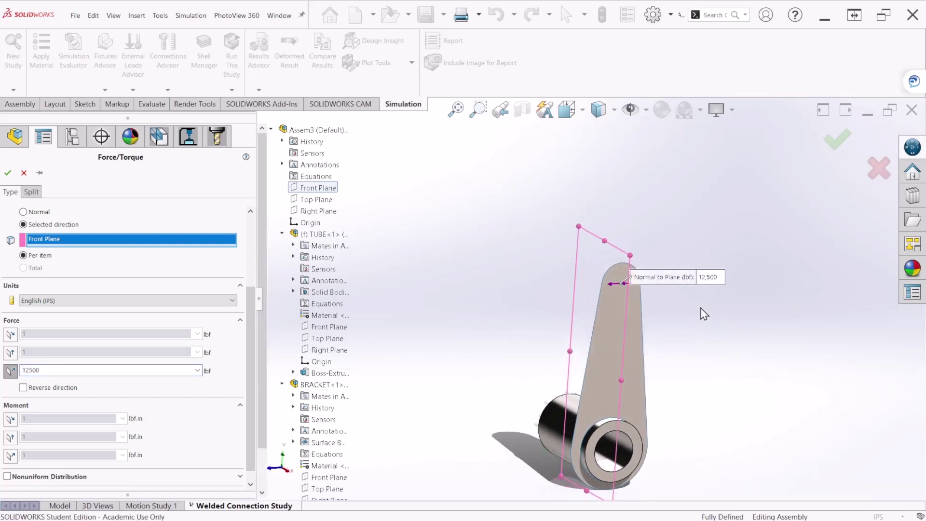
{"action": "left_click_drag", "start_coordinate": [703, 285], "coordinate": [568, 223]}
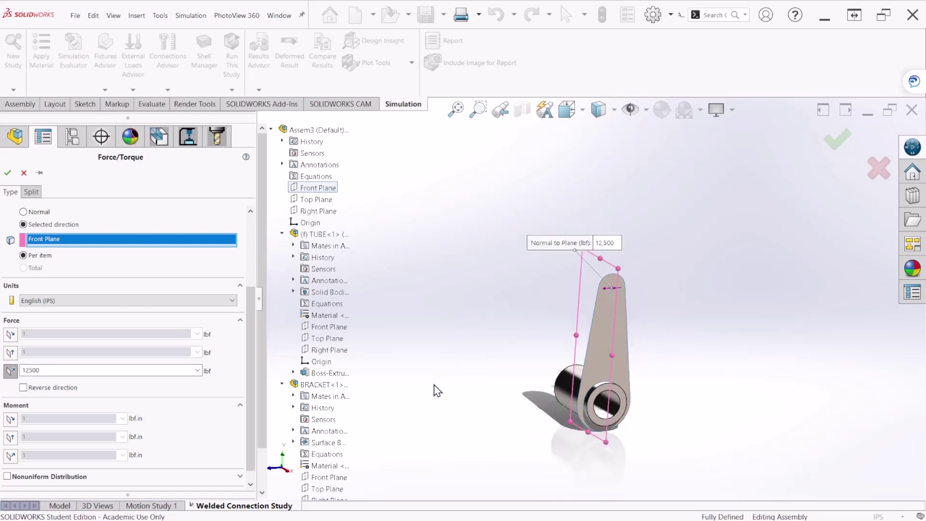
{"action": "key", "text": "ctrl+Left"}
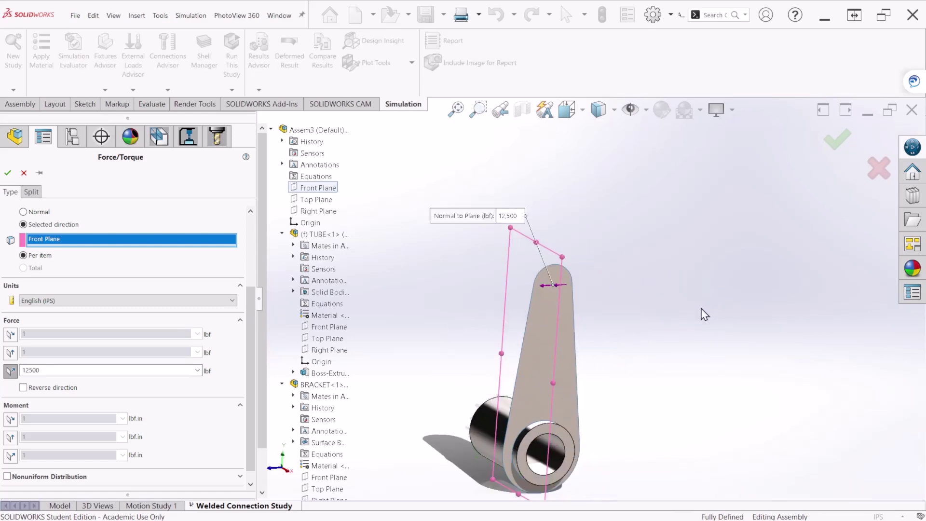
{"action": "scroll", "coordinate": [693, 341], "scroll_direction": "up", "scroll_amount": 1}
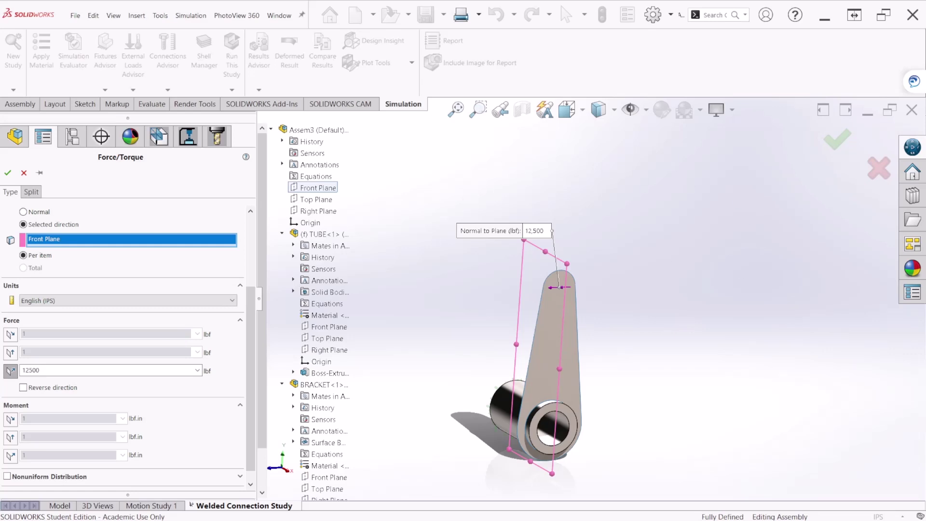
{"action": "key", "text": "alt+Tab"}
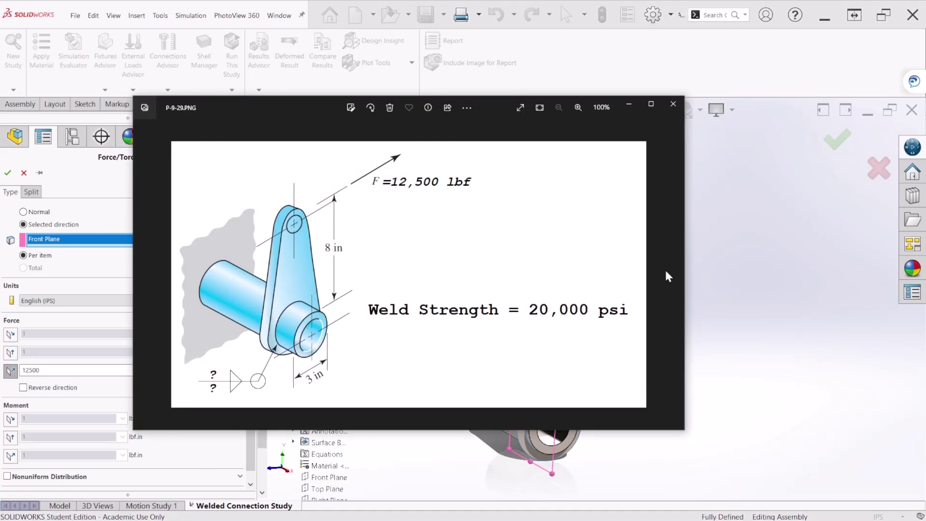
{"action": "left_click", "coordinate": [806, 243]}
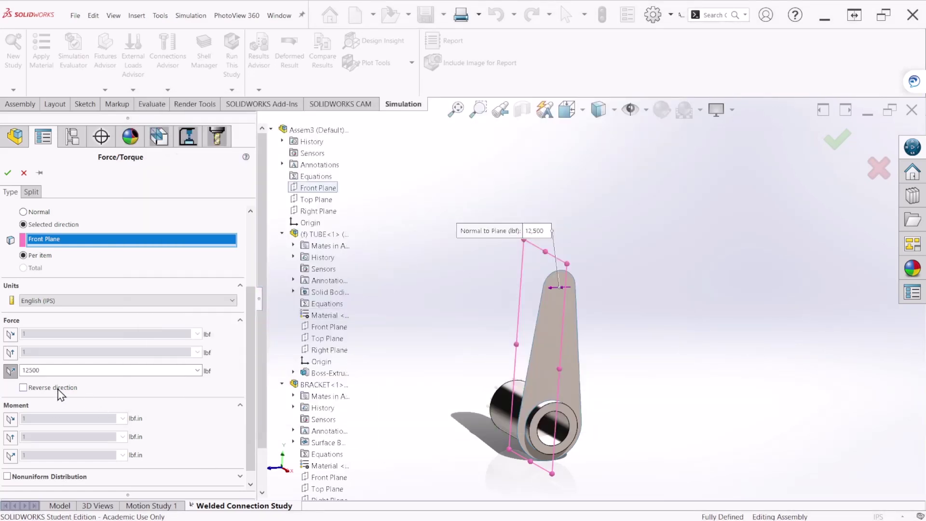
{"action": "left_click", "coordinate": [58, 388]}
Accept Force-1 at 12,500 lbf and bring up the Connections context menu
{"action": "left_click", "coordinate": [9, 173]}
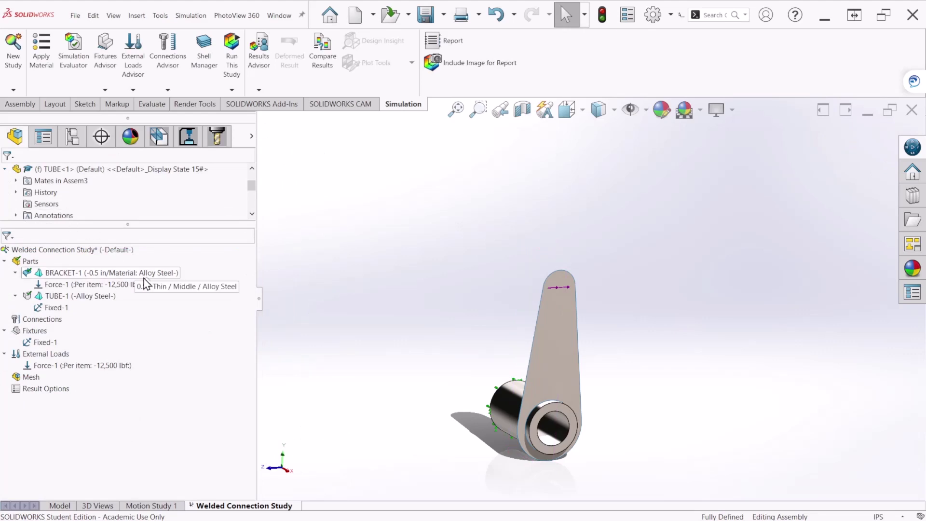
{"action": "left_click", "coordinate": [92, 323]}
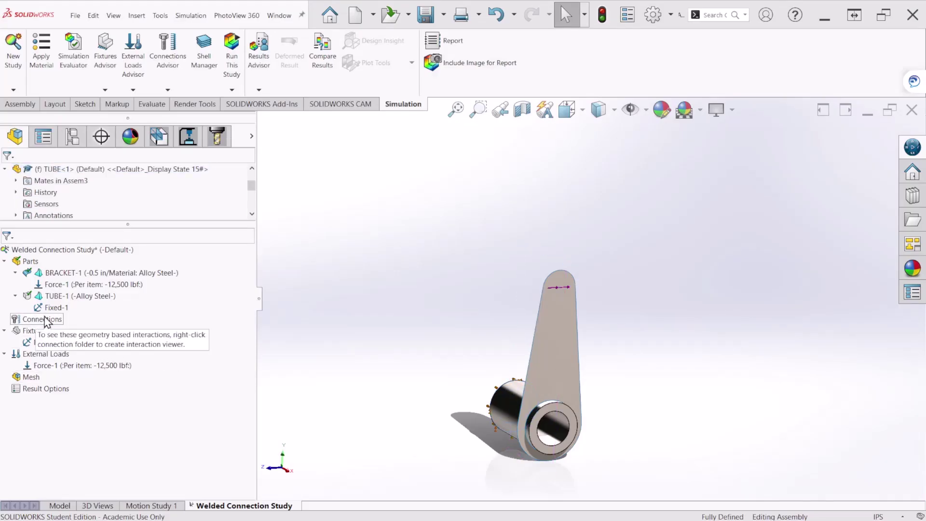
{"action": "right_click", "coordinate": [47, 320]}
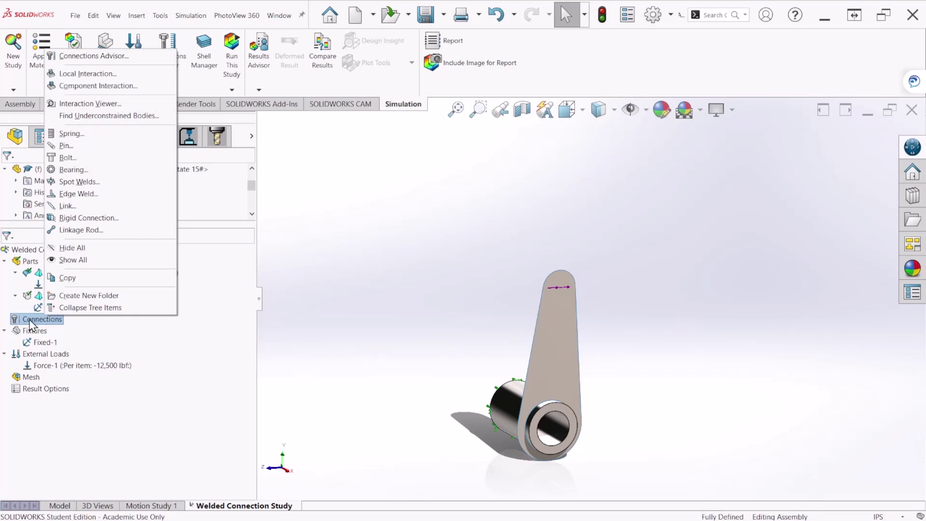
Start an Edge Weld connector with Fillet, Double-Sided weld type, viewing the tube joint
{"action": "left_click", "coordinate": [95, 197]}
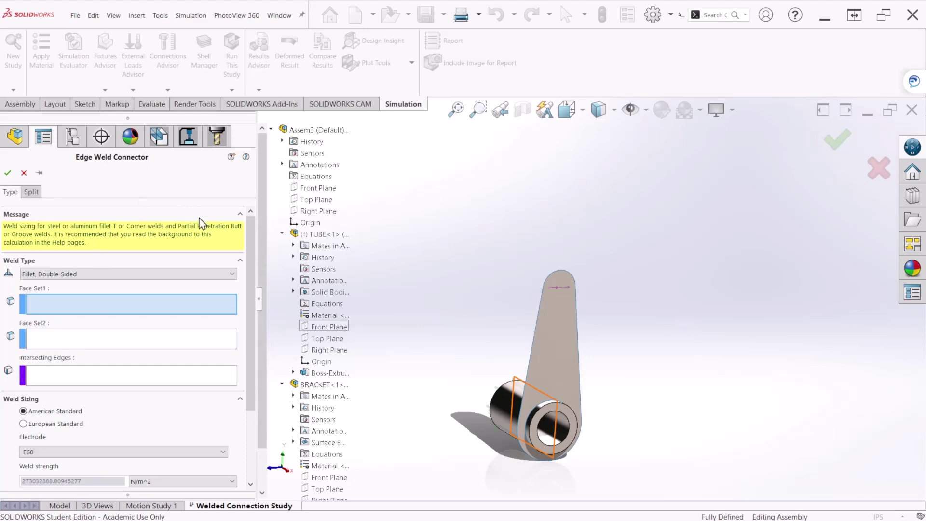
{"action": "scroll", "coordinate": [253, 238], "scroll_direction": "down", "scroll_amount": 1}
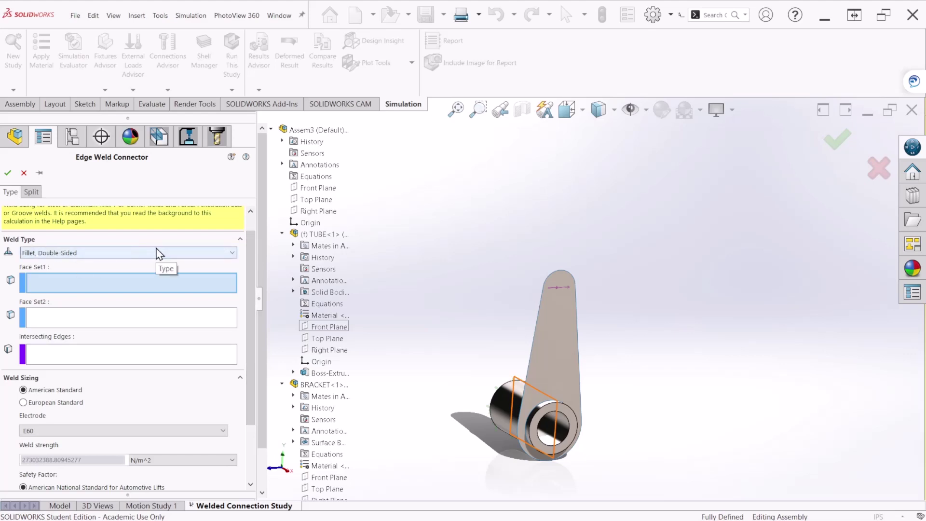
{"action": "scroll", "coordinate": [250, 238], "scroll_direction": "up", "scroll_amount": 1}
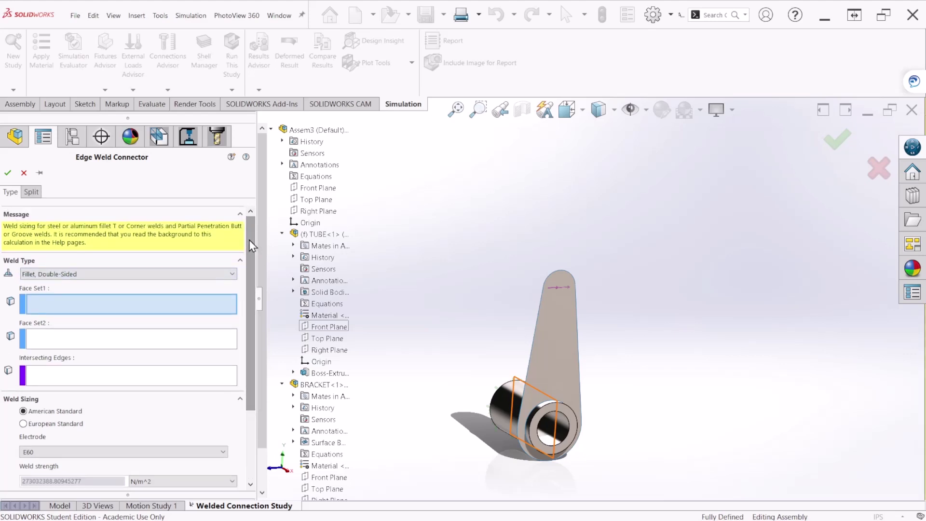
{"action": "left_click", "coordinate": [192, 275]}
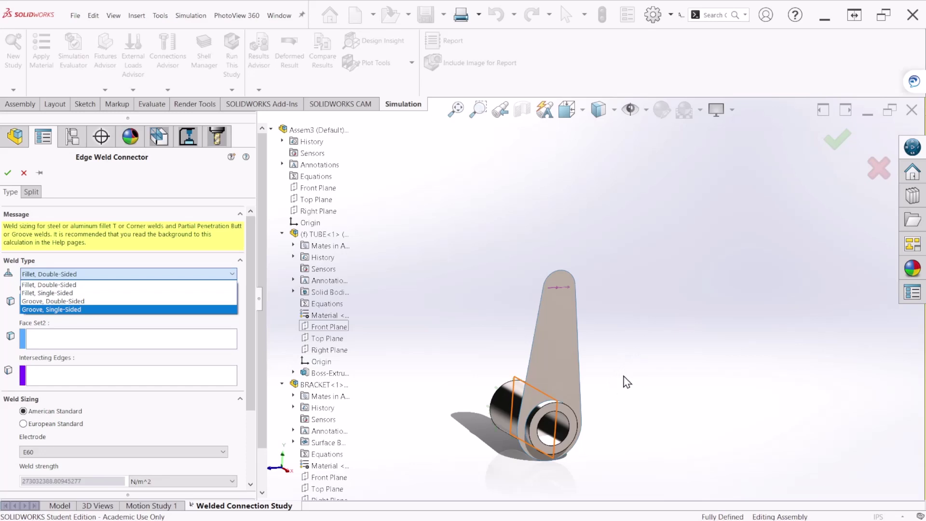
{"action": "left_click", "coordinate": [618, 427]}
{"action": "middle_click_drag", "start_coordinate": [618, 427], "coordinate": [586, 392]}
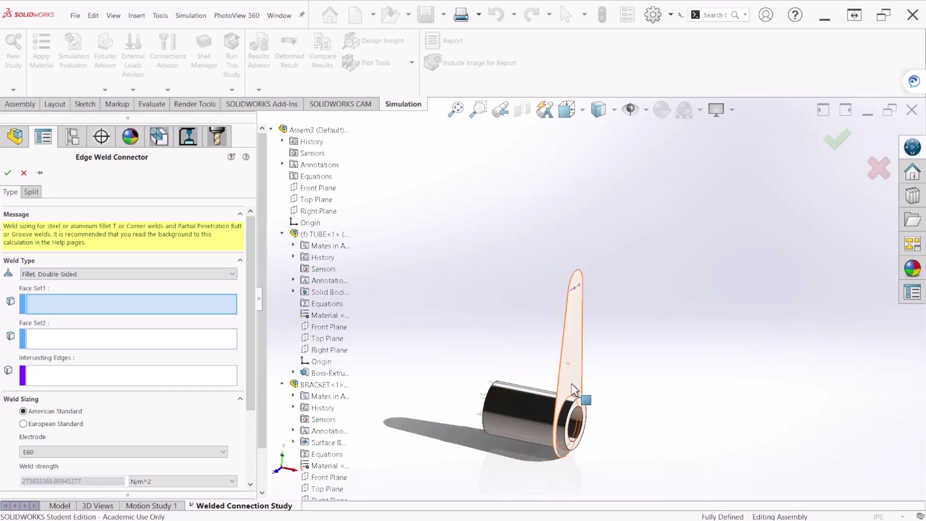
{"action": "left_click", "coordinate": [70, 273]}
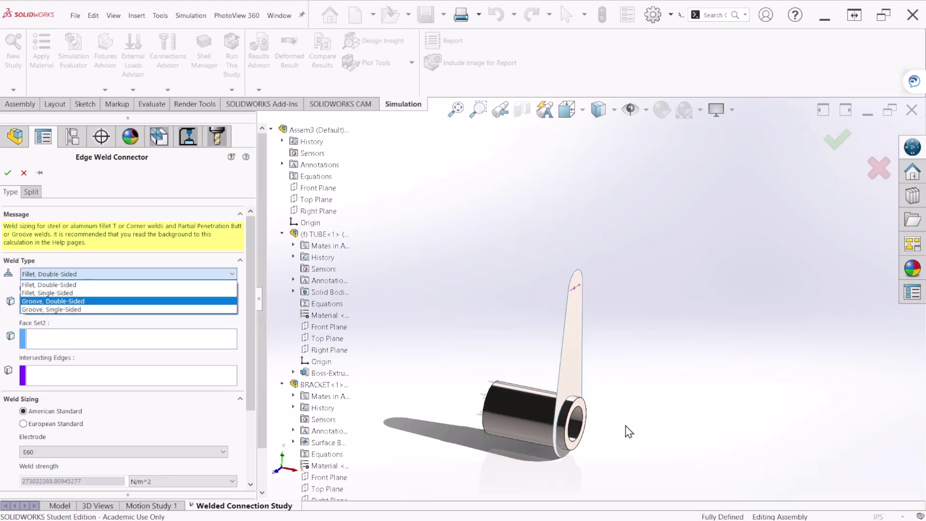
{"action": "left_click", "coordinate": [125, 285]}
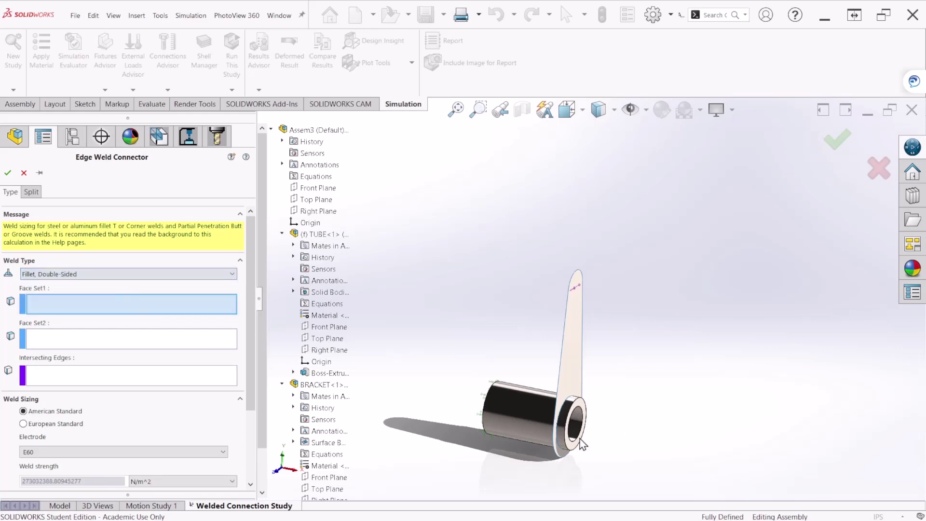
{"action": "middle_click_drag", "start_coordinate": [645, 438], "coordinate": [638, 452]}
{"action": "scroll", "coordinate": [599, 424], "scroll_direction": "down", "scroll_amount": 5}
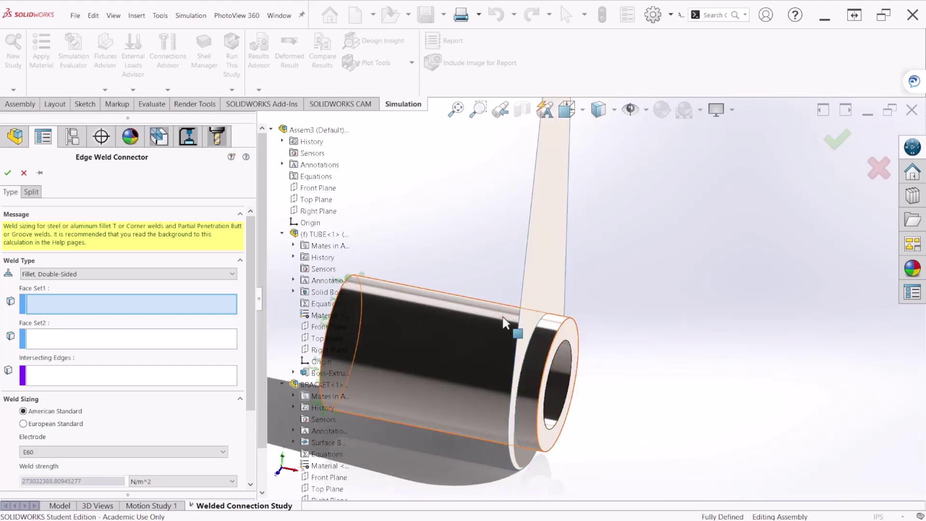
{"action": "middle_click_drag", "start_coordinate": [514, 325], "coordinate": [568, 367]}
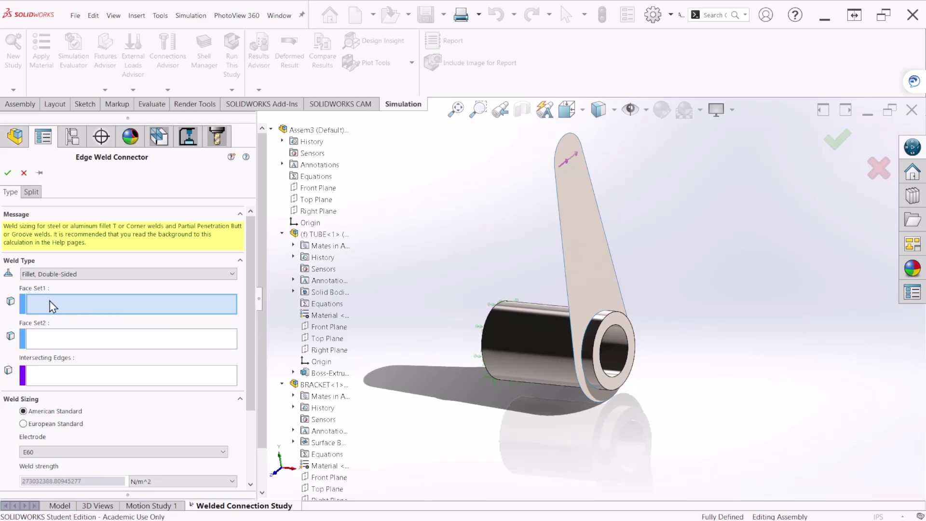
Set the bracket face and the tube face as the weld's two face sets
{"action": "left_click", "coordinate": [596, 275]}
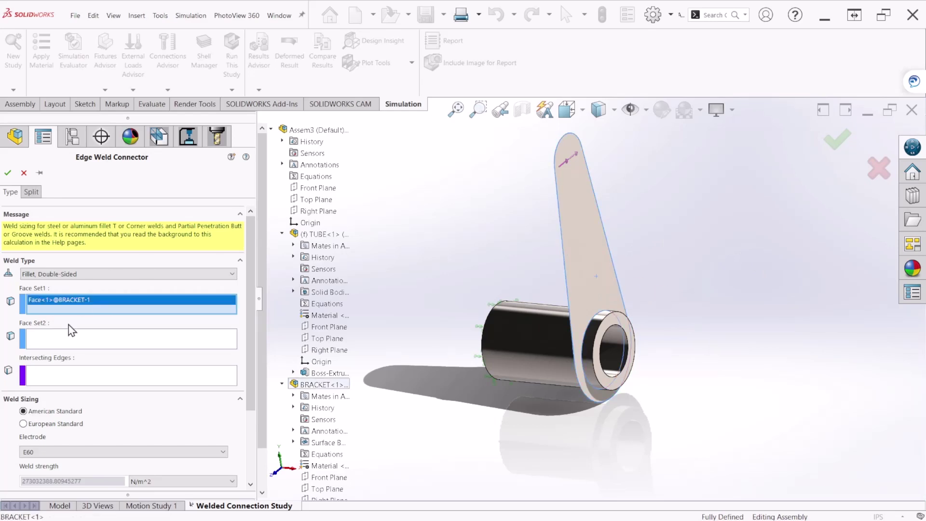
{"action": "left_click", "coordinate": [63, 345]}
{"action": "scroll", "coordinate": [722, 362], "scroll_direction": "down", "scroll_amount": 5}
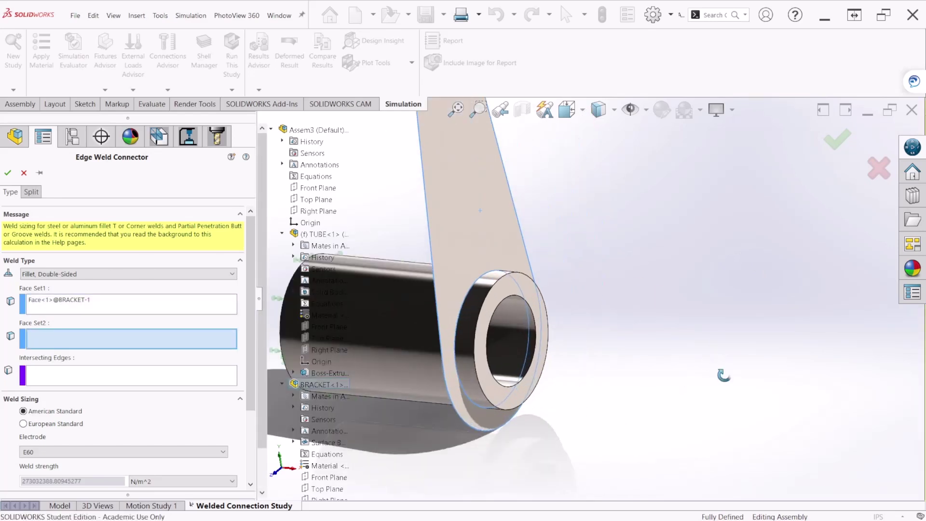
{"action": "middle_click_drag", "start_coordinate": [728, 386], "coordinate": [658, 329]}
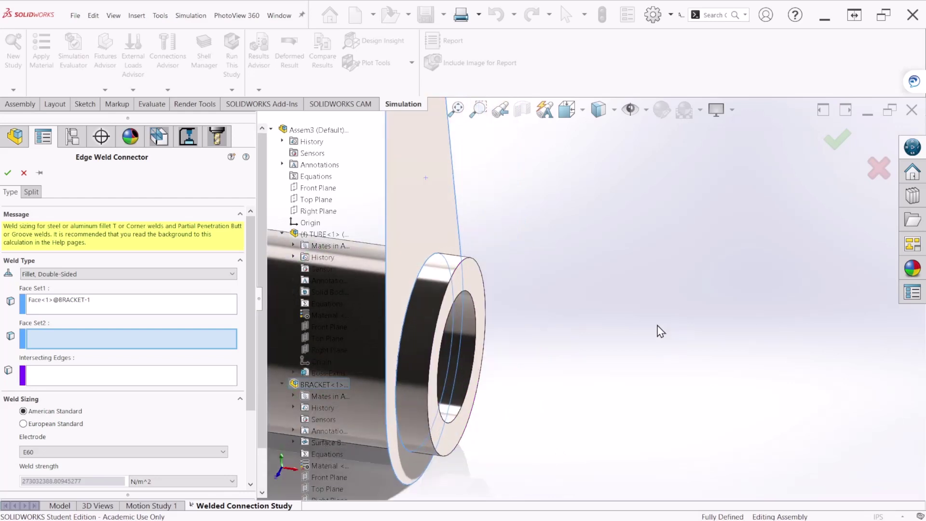
{"action": "left_click", "coordinate": [432, 283]}
{"action": "scroll", "coordinate": [543, 320], "scroll_direction": "up", "scroll_amount": 3}
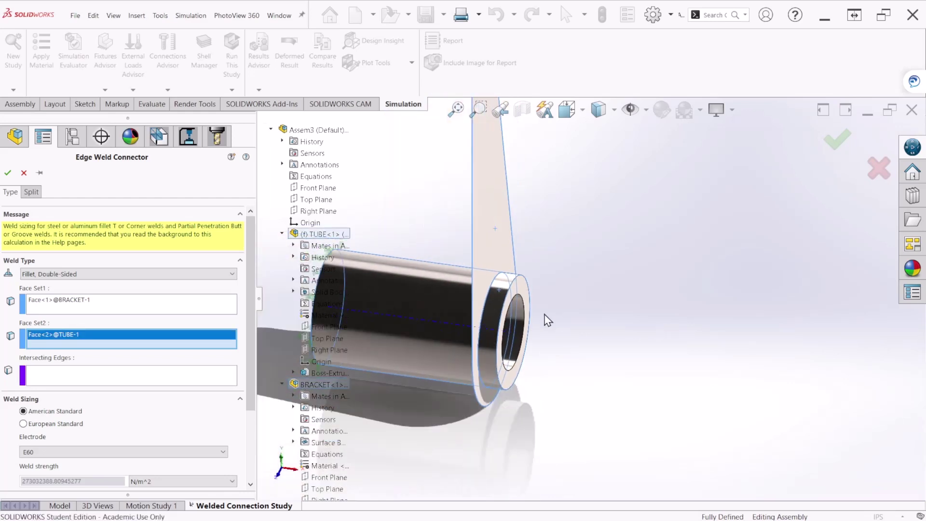
{"action": "left_click", "coordinate": [137, 380]}
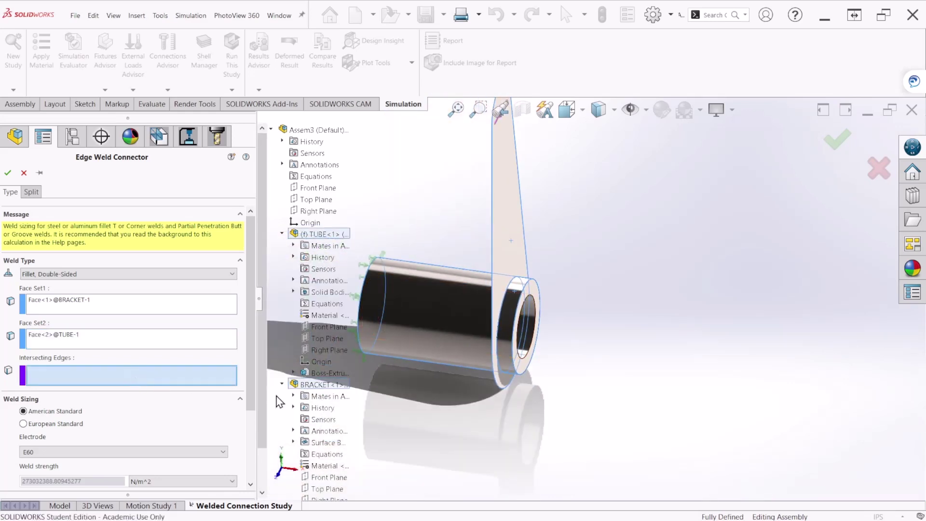
{"action": "scroll", "coordinate": [623, 410], "scroll_direction": "down", "scroll_amount": 3}
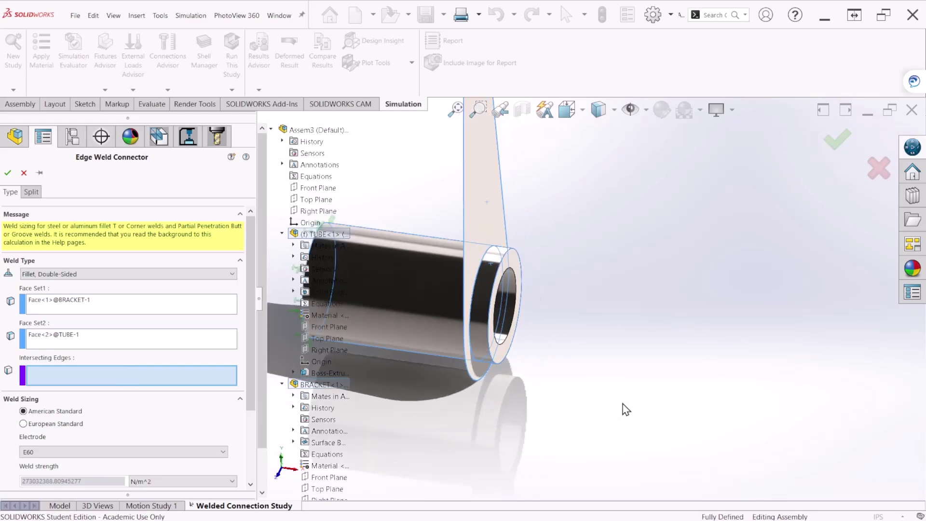
{"action": "scroll", "coordinate": [441, 183], "scroll_direction": "up", "scroll_amount": 2}
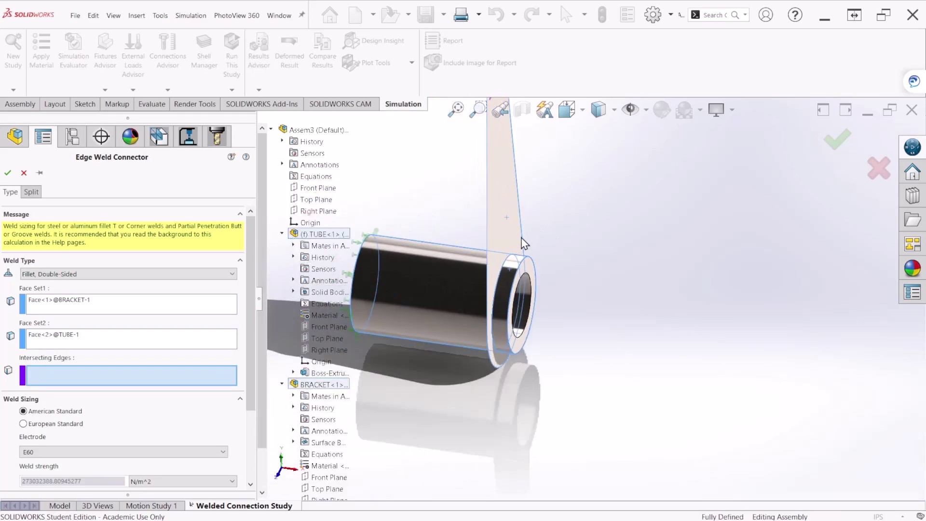
{"action": "scroll", "coordinate": [524, 280], "scroll_direction": "down", "scroll_amount": 3}
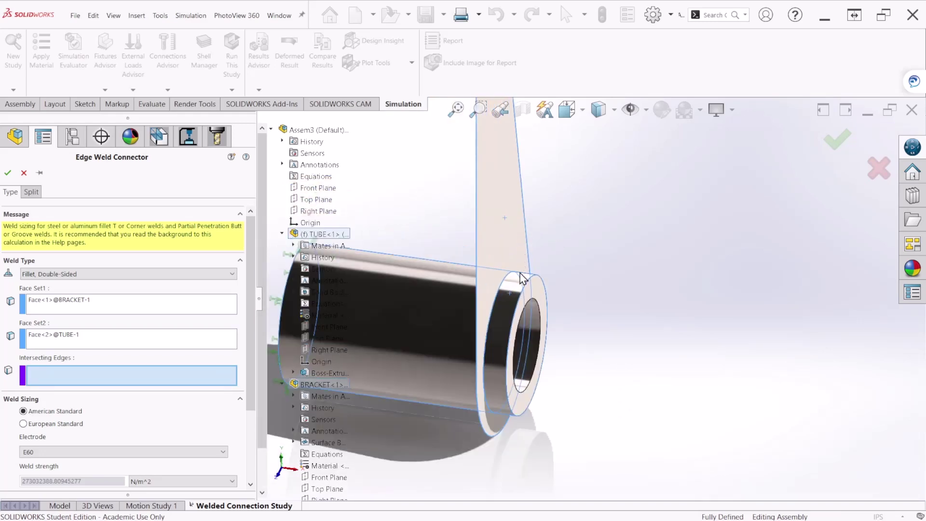
{"action": "left_click", "coordinate": [498, 302]}
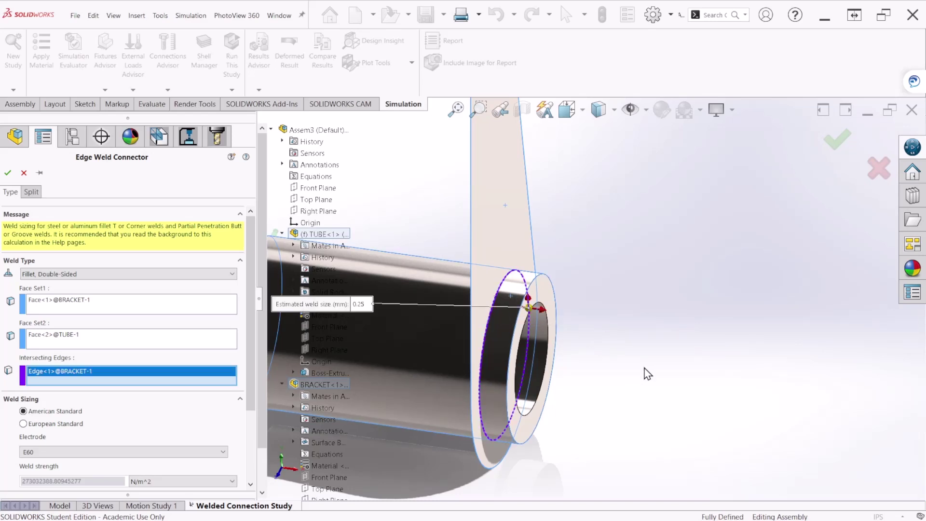
{"action": "scroll", "coordinate": [646, 373], "scroll_direction": "up", "scroll_amount": 2}
{"action": "scroll", "coordinate": [648, 374], "scroll_direction": "up", "scroll_amount": 2}
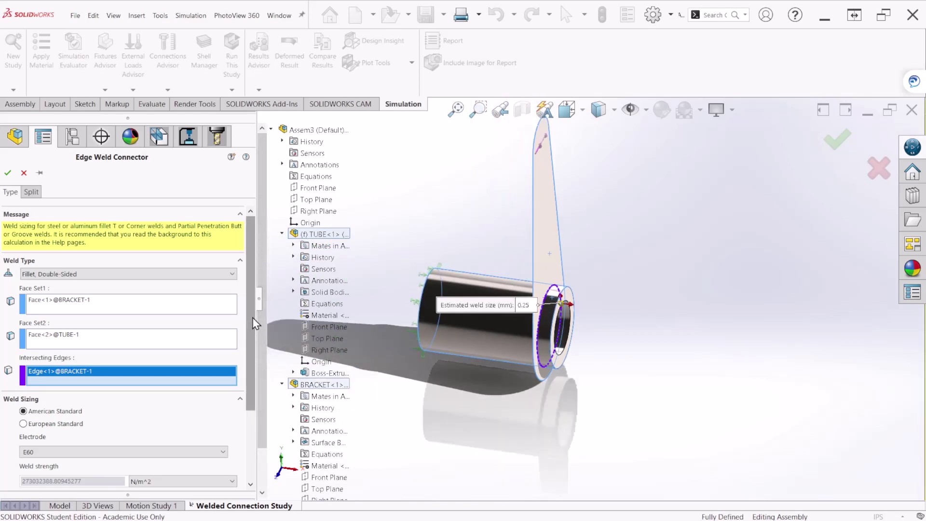
Scroll down to Weld Sizing and display the electrode choices
{"action": "left_click_drag", "start_coordinate": [253, 317], "coordinate": [248, 407]}
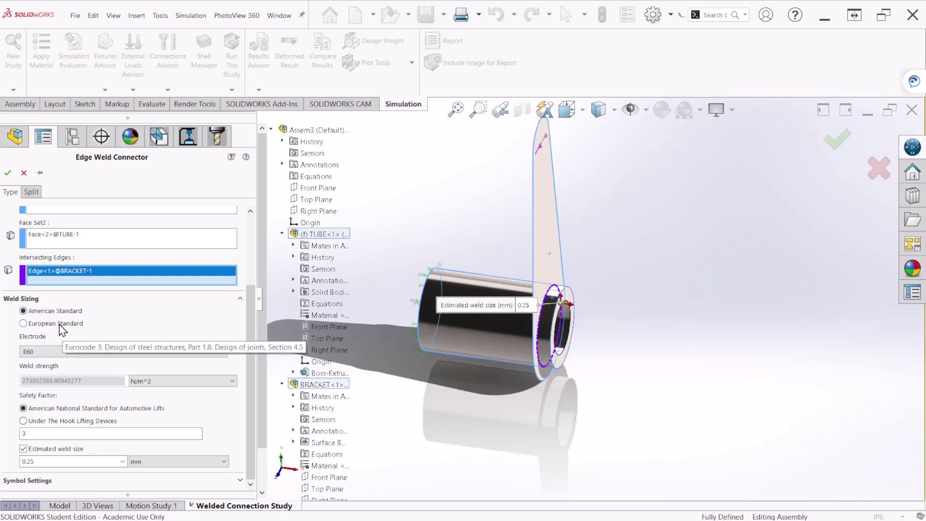
{"action": "left_click", "coordinate": [61, 352]}
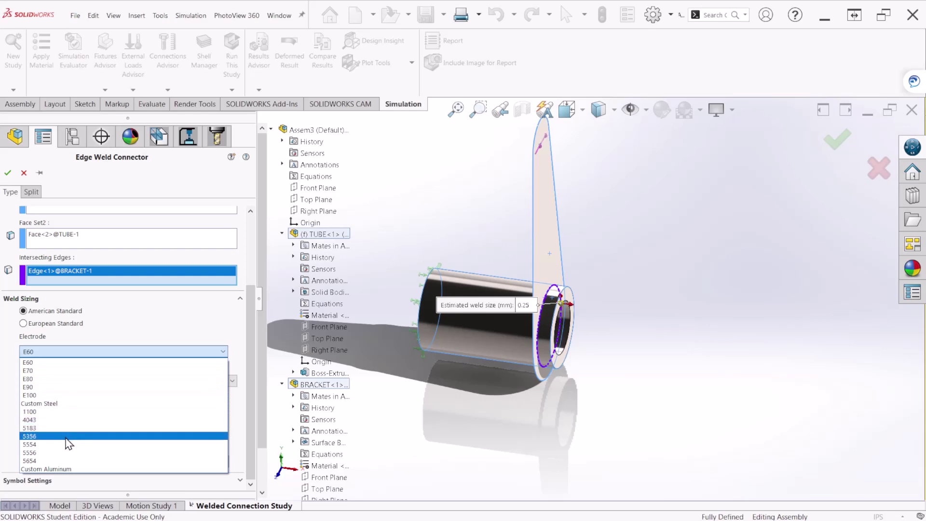
Choose the Custom Steel electrode with a weld strength of 20000 psi
{"action": "left_click", "coordinate": [64, 404]}
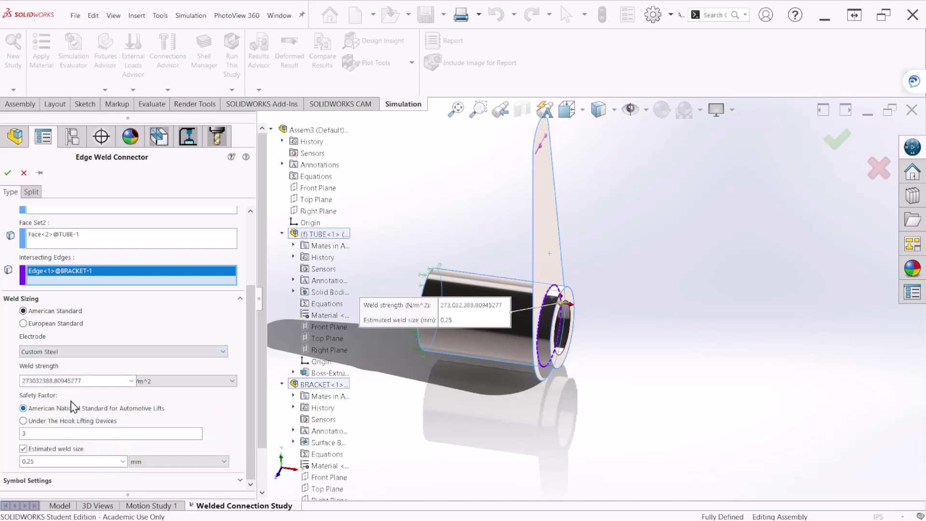
{"action": "left_click", "coordinate": [159, 381]}
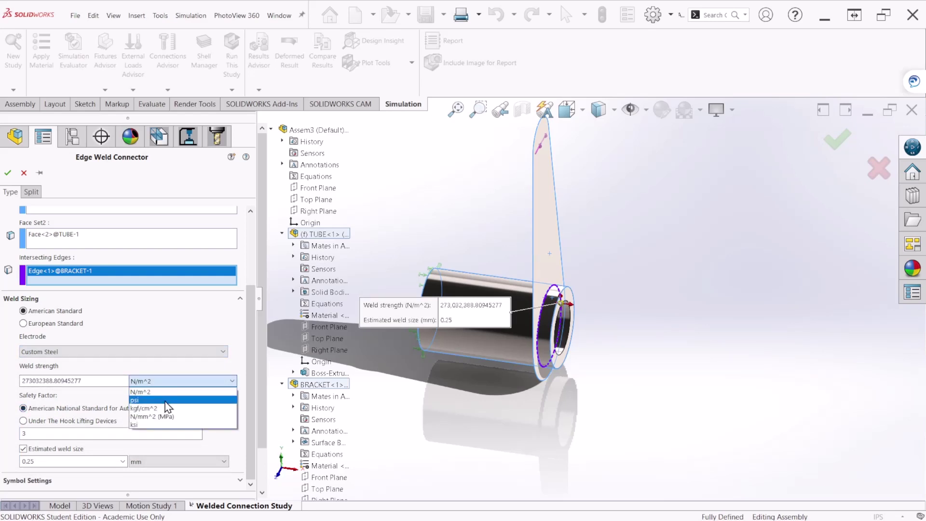
{"action": "left_click", "coordinate": [165, 402]}
{"action": "double_click", "coordinate": [79, 381]}
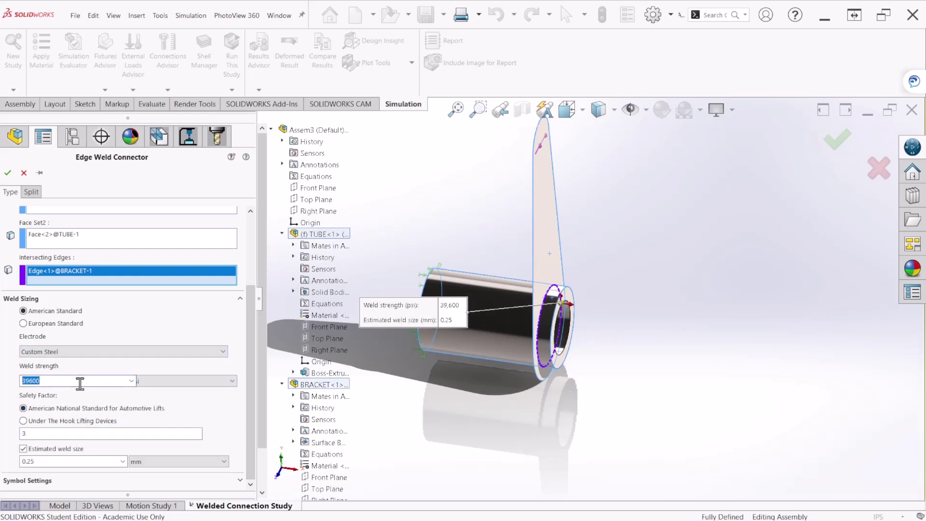
{"action": "key", "text": "alt+Tab"}
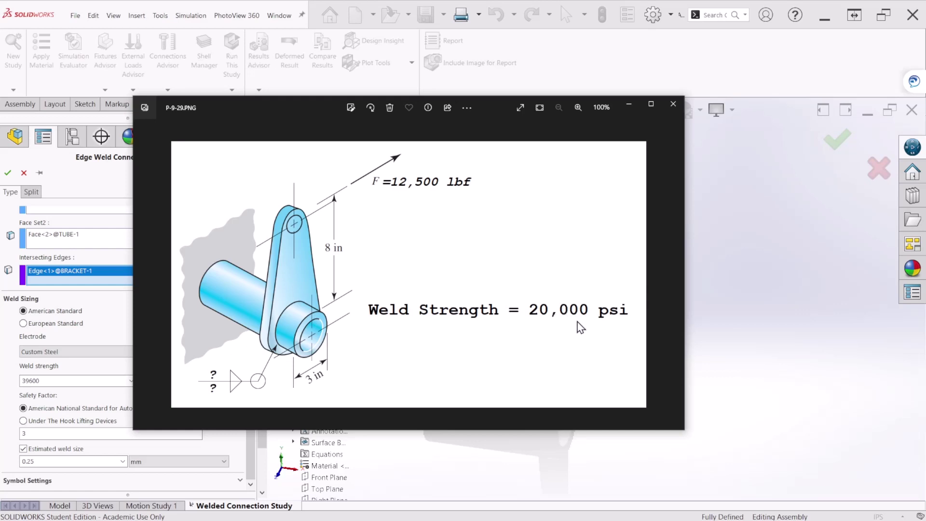
{"action": "left_click", "coordinate": [548, 56]}
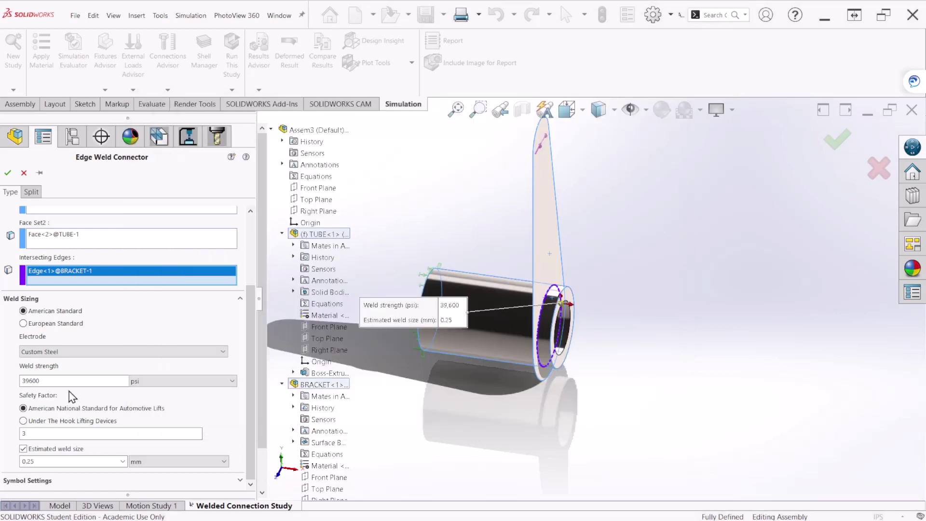
{"action": "left_click", "coordinate": [84, 381]}
{"action": "type", "text": "20000"}
Set the estimated weld size to 0.25 in
{"action": "left_click", "coordinate": [52, 462]}
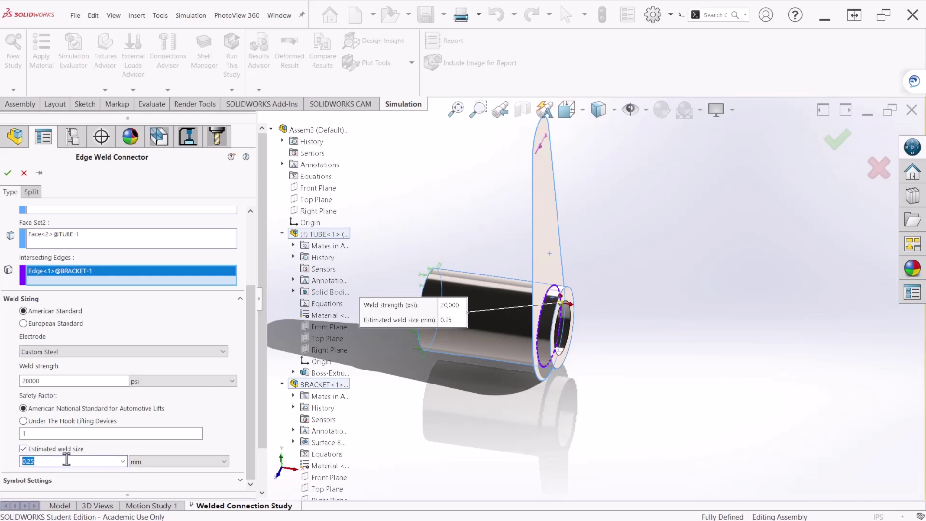
{"action": "middle_click_drag", "start_coordinate": [602, 382], "coordinate": [594, 363]}
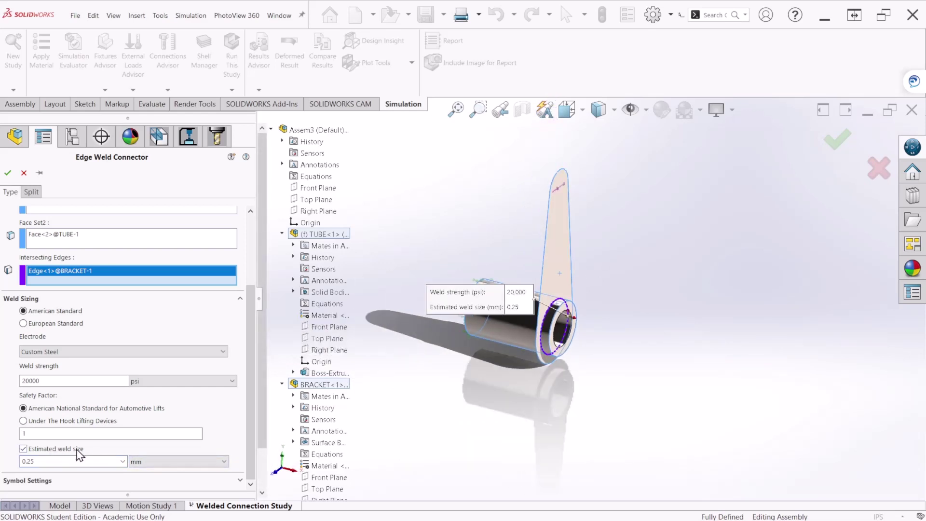
{"action": "double_click", "coordinate": [38, 463]}
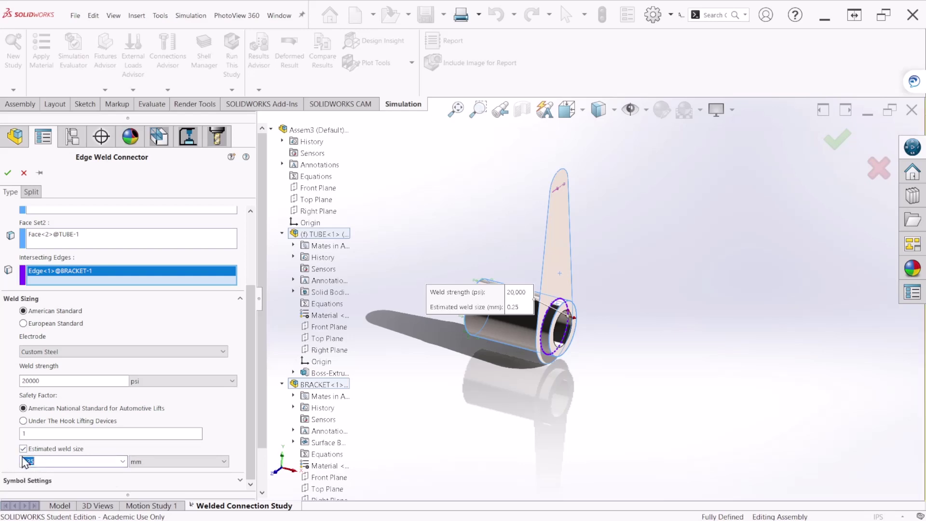
{"action": "left_click", "coordinate": [48, 462]}
{"action": "left_click", "coordinate": [149, 463]}
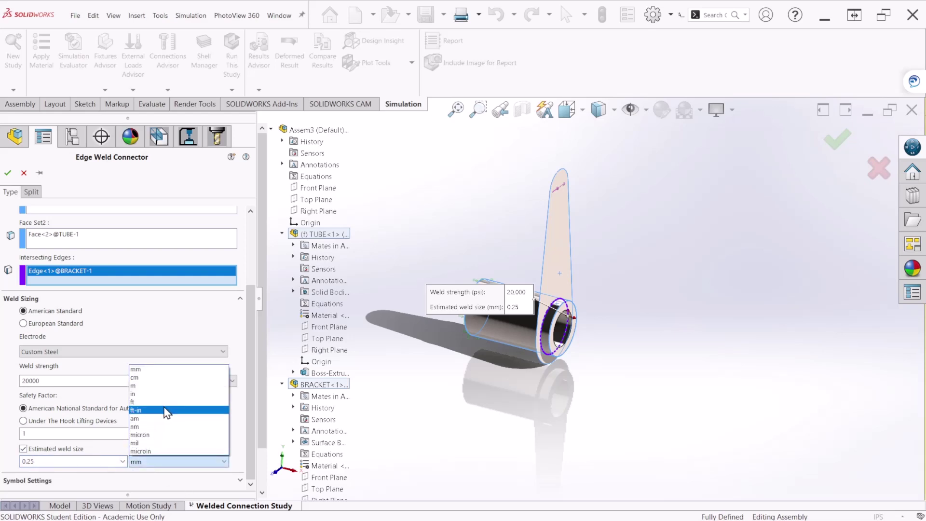
{"action": "left_click", "coordinate": [170, 394]}
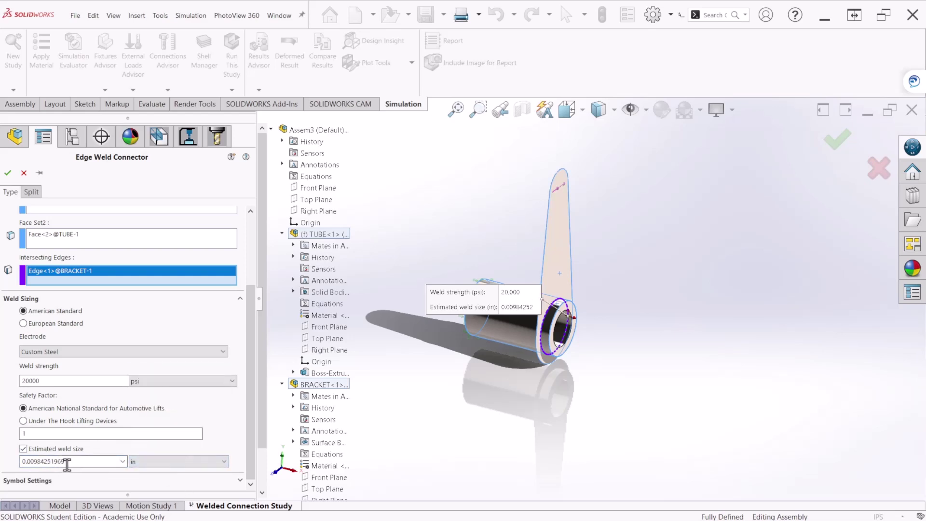
{"action": "double_click", "coordinate": [72, 462]}
{"action": "type", "text": "0.25"}
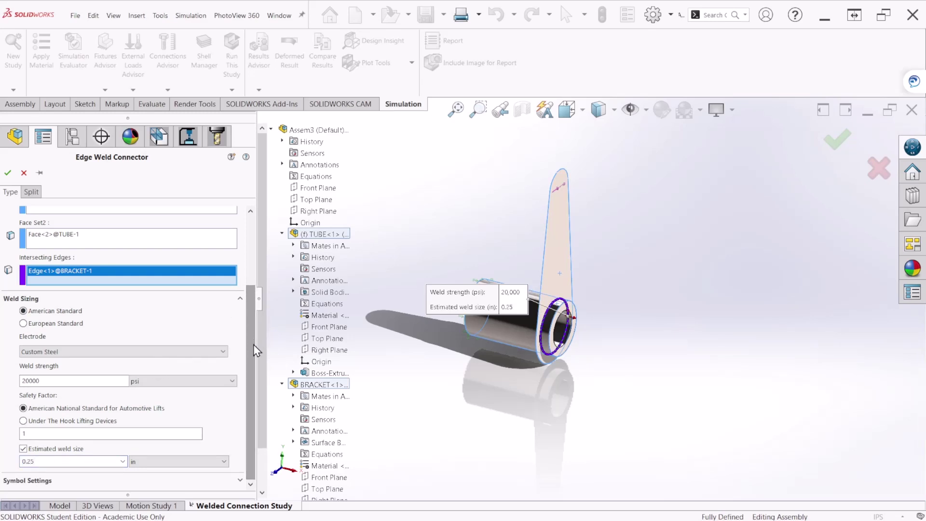
{"action": "scroll", "coordinate": [253, 340], "scroll_direction": "up", "scroll_amount": 3}
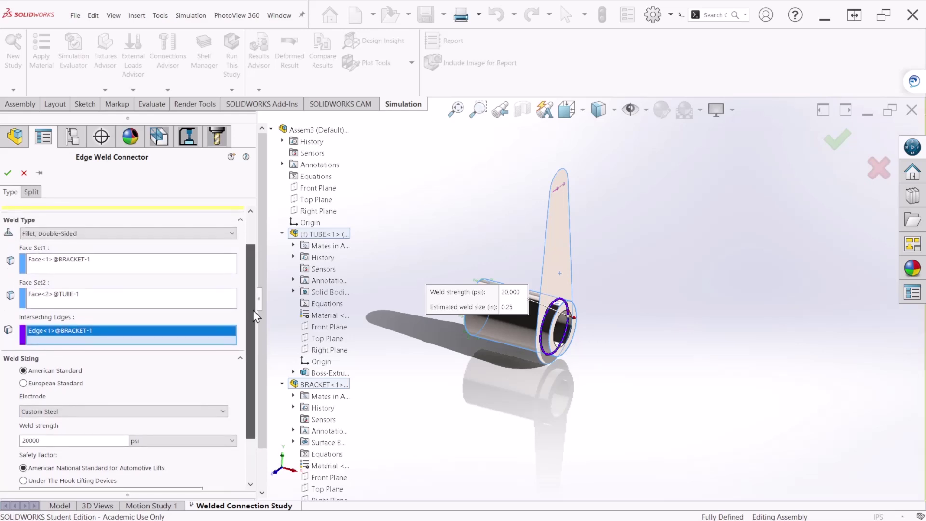
{"action": "scroll", "coordinate": [253, 294], "scroll_direction": "up", "scroll_amount": 3}
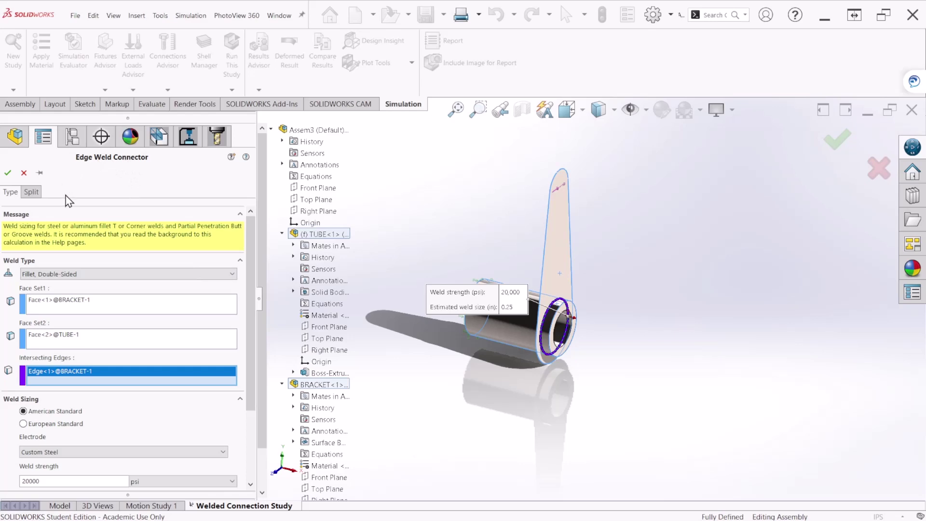
Accept Edge Weld Connector-1 (Custom Steel, 0.25 in) and orbit to inspect the weld ring
{"action": "left_click", "coordinate": [9, 173]}
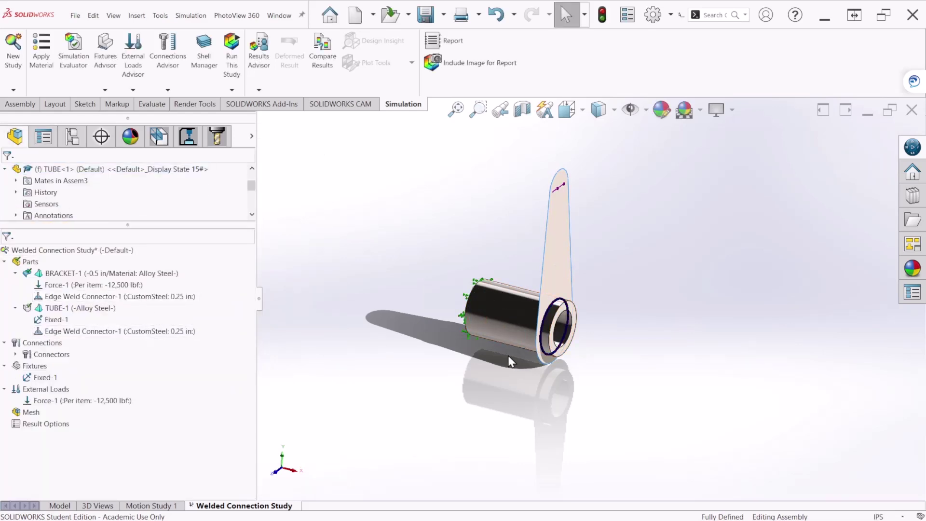
{"action": "middle_click_drag", "start_coordinate": [511, 362], "coordinate": [578, 328]}
{"action": "scroll", "coordinate": [577, 328], "scroll_direction": "down", "scroll_amount": 5}
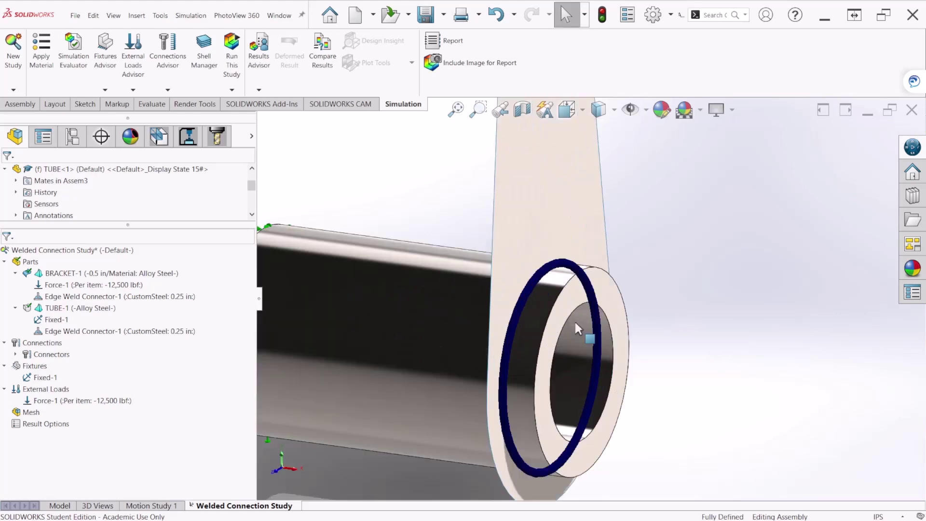
{"action": "scroll", "coordinate": [539, 294], "scroll_direction": "down", "scroll_amount": 3}
{"action": "scroll", "coordinate": [558, 263], "scroll_direction": "up", "scroll_amount": 5}
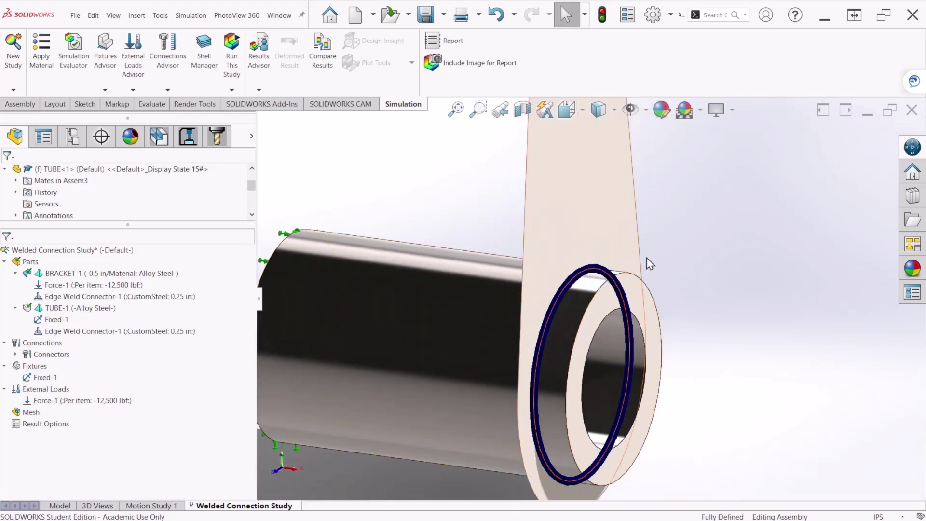
{"action": "middle_click_drag", "start_coordinate": [576, 438], "coordinate": [538, 413]}
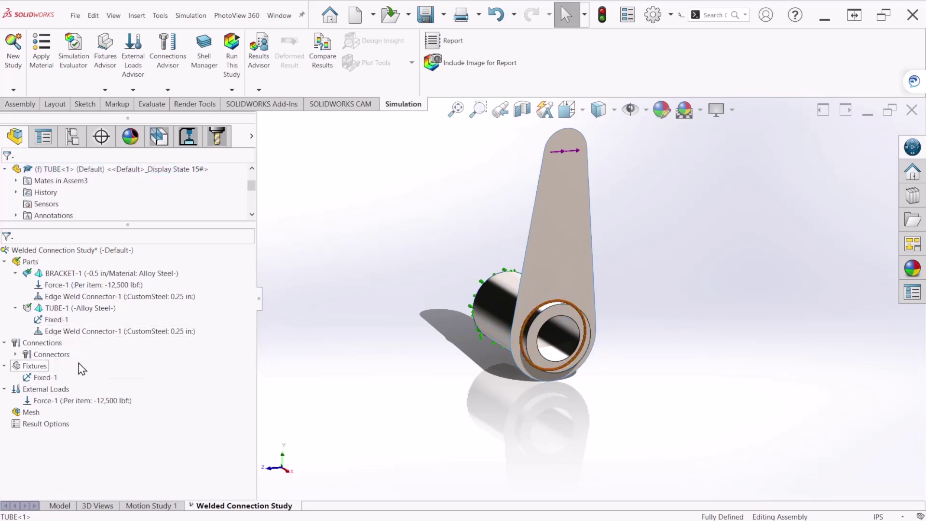
Generate the mesh at default density and return to the isometric view
{"action": "right_click", "coordinate": [30, 413]}
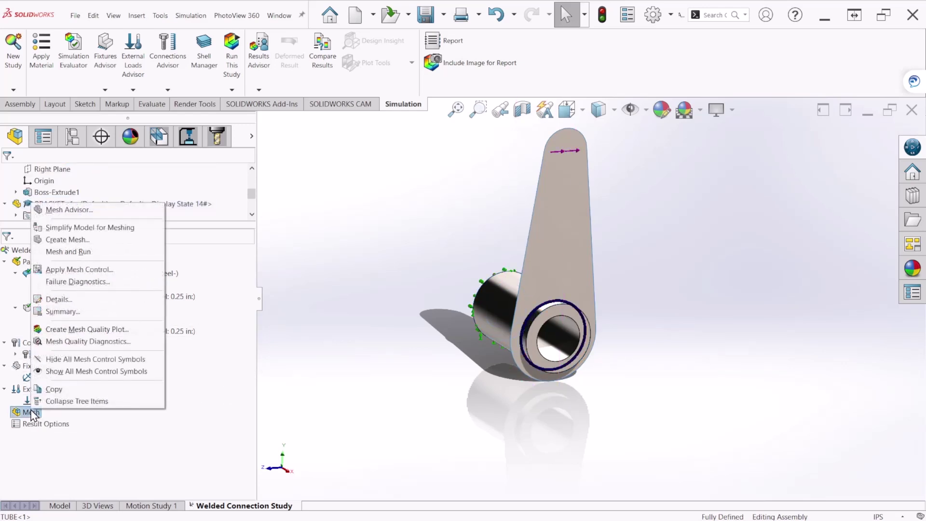
{"action": "left_click", "coordinate": [88, 241]}
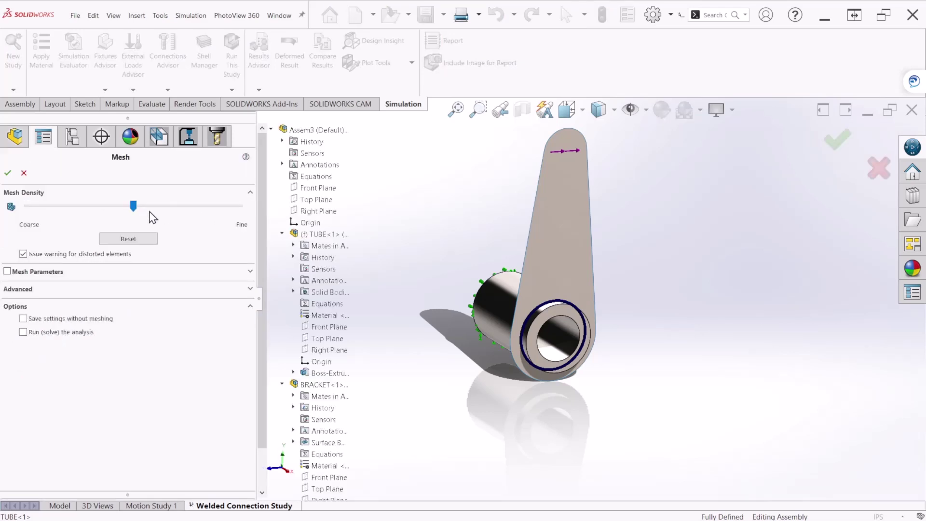
{"action": "left_click", "coordinate": [6, 175]}
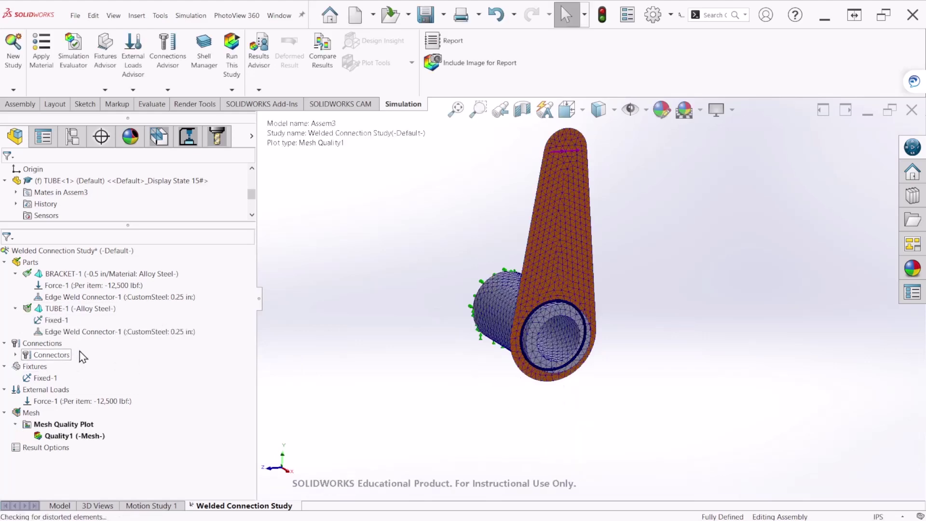
{"action": "middle_click_drag", "start_coordinate": [407, 397], "coordinate": [449, 416]}
{"action": "key", "text": "ctrl+7"}
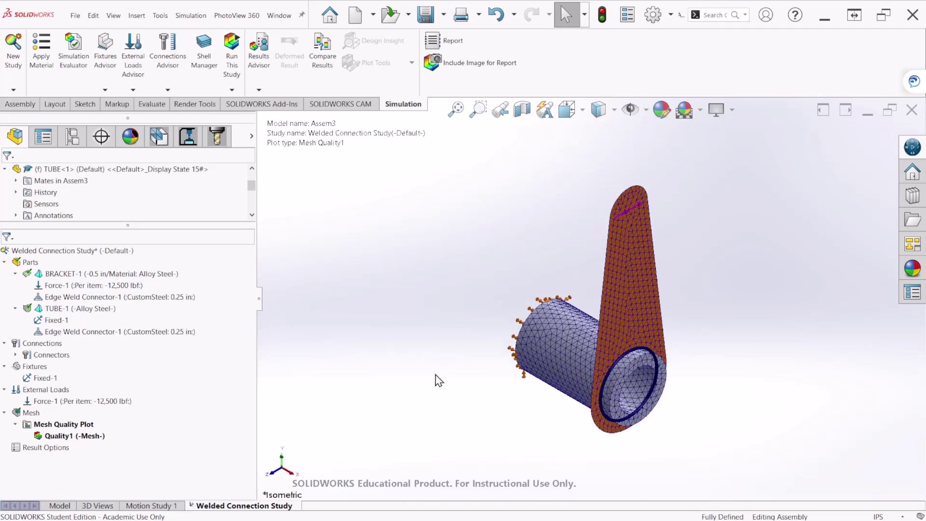
Run the weld study, show the Displacement1 plot, and bring up its actions
{"action": "key", "text": "z"}
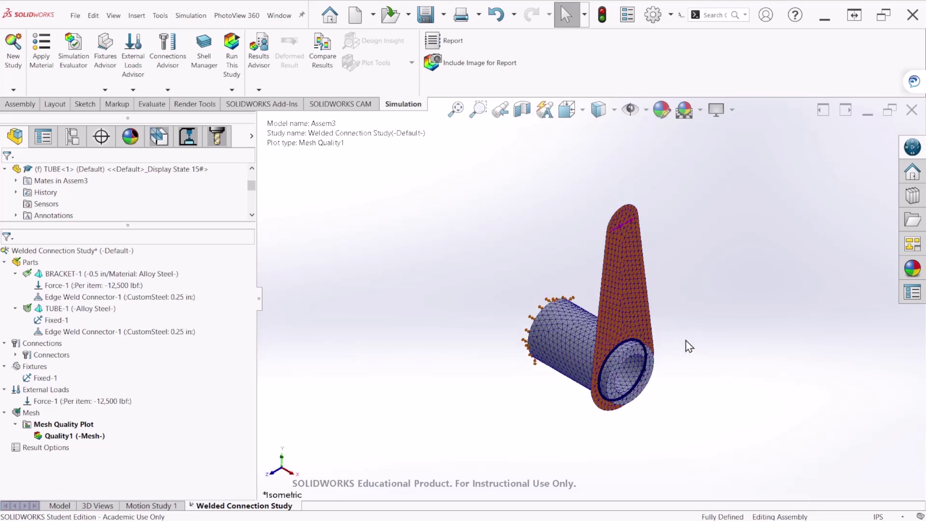
{"action": "left_click", "coordinate": [232, 68]}
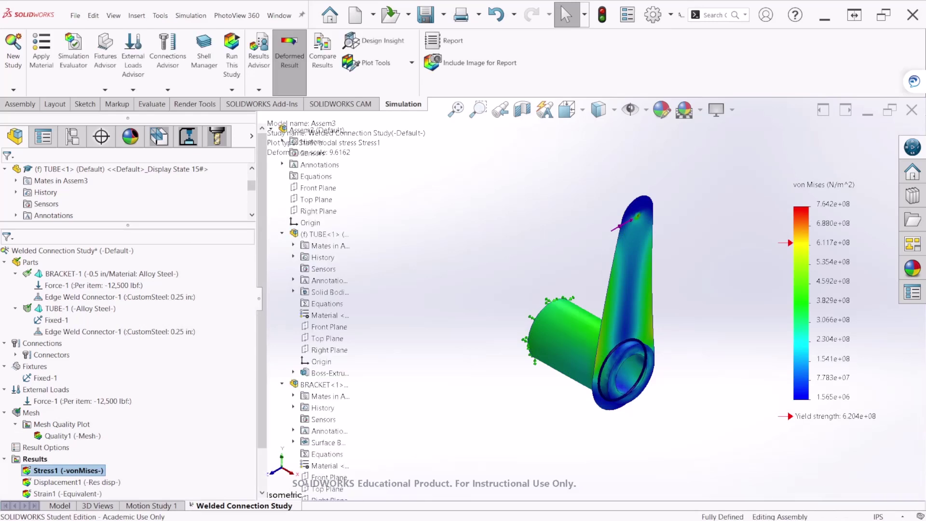
{"action": "double_click", "coordinate": [76, 482]}
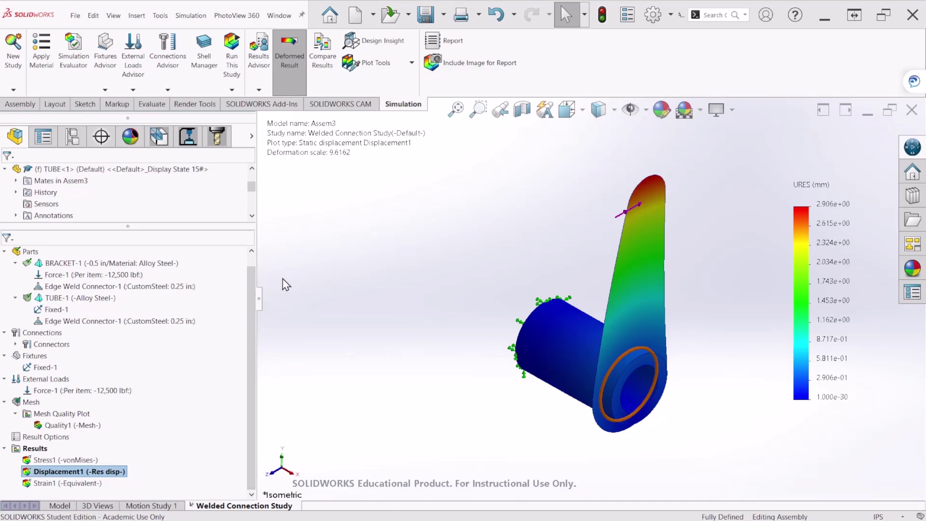
{"action": "right_click", "coordinate": [110, 471]}
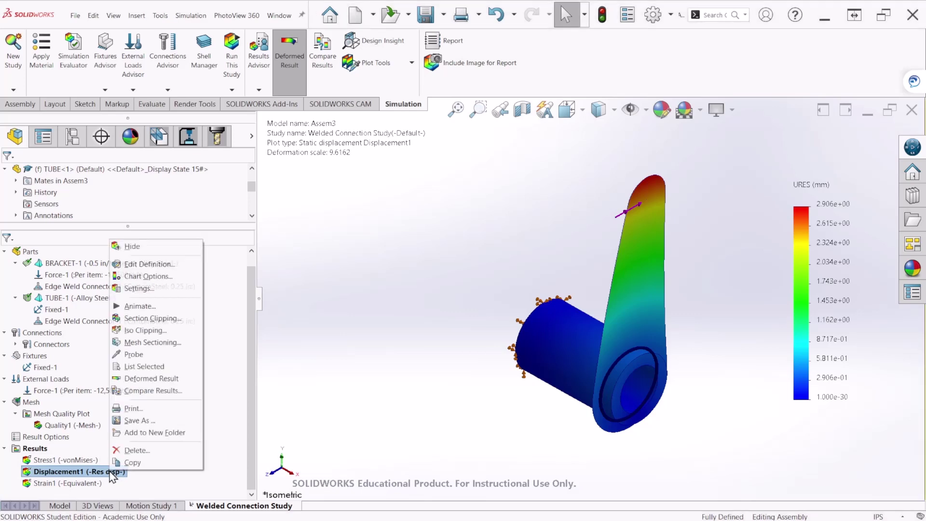
Animate the Displacement1 deformation while orbiting, then close the animation
{"action": "left_click", "coordinate": [151, 309]}
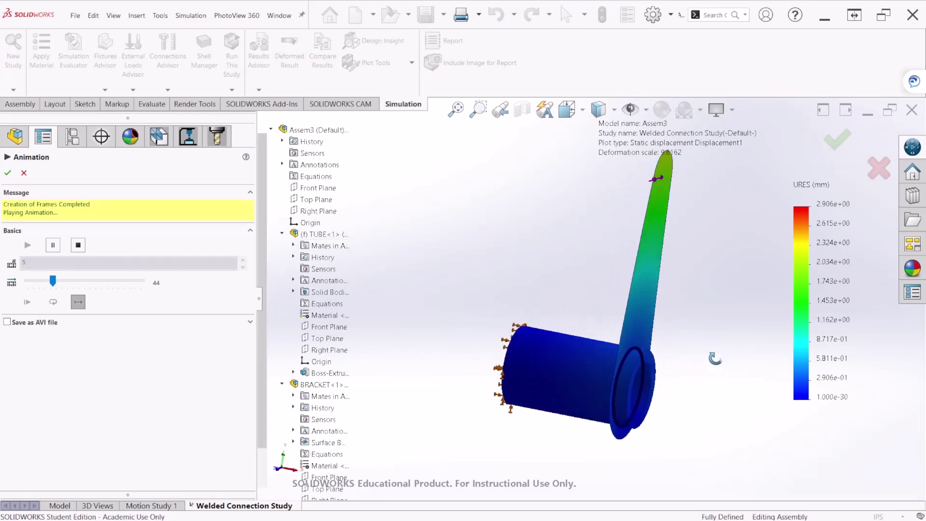
{"action": "middle_click_drag", "start_coordinate": [665, 366], "coordinate": [670, 333]}
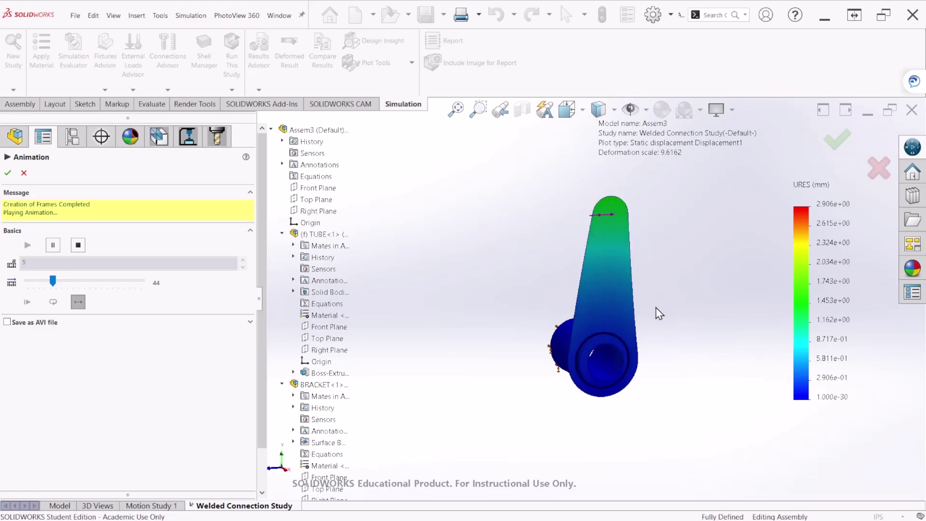
{"action": "middle_click_drag", "start_coordinate": [658, 312], "coordinate": [675, 320]}
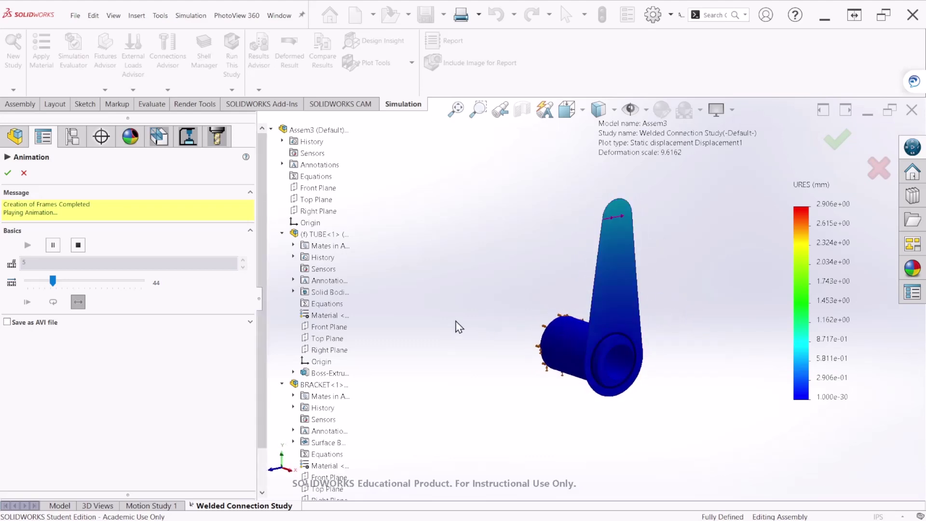
{"action": "left_click", "coordinate": [8, 172]}
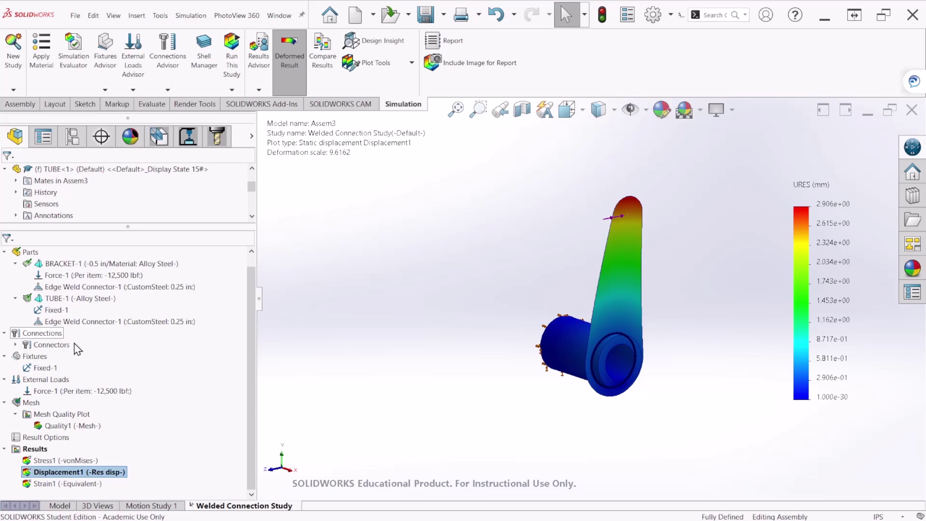
Define a weld check plot titled 'Weld Analysis', associated with the Top view
{"action": "right_click", "coordinate": [45, 450]}
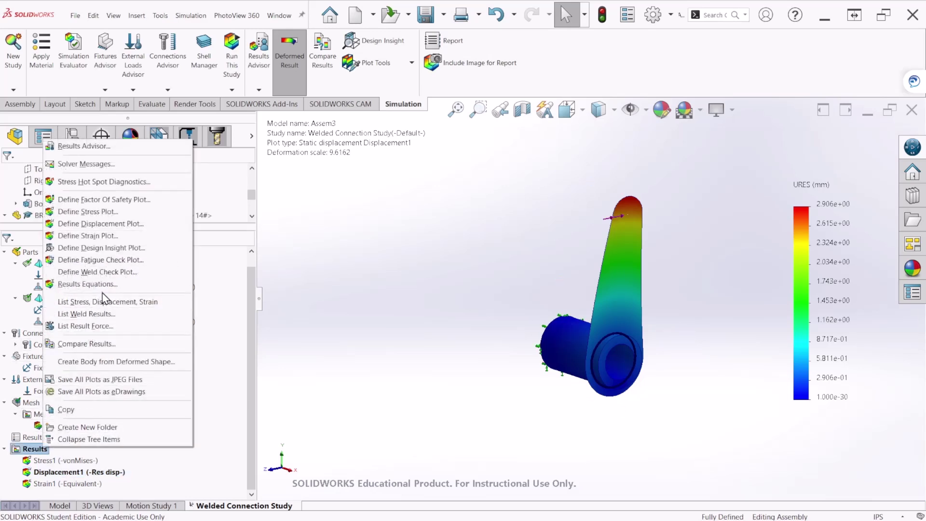
{"action": "left_click", "coordinate": [142, 273]}
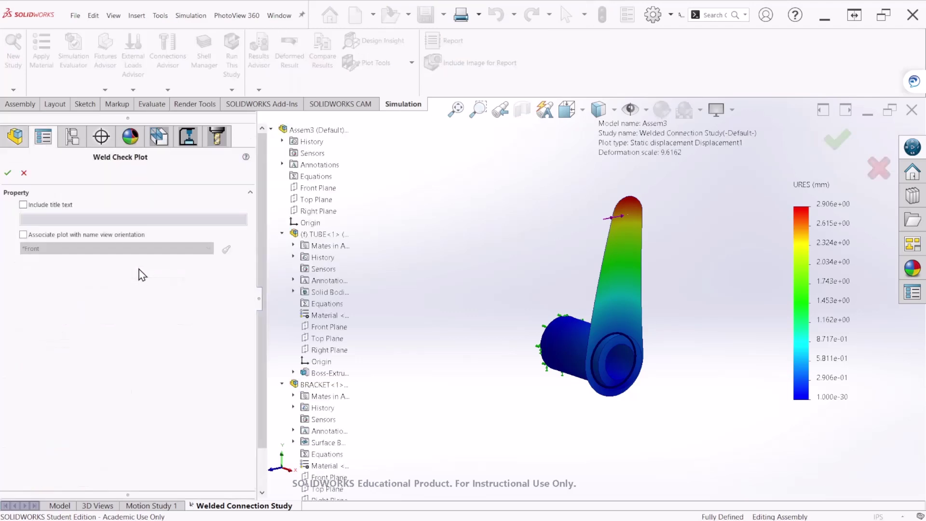
{"action": "left_click", "coordinate": [47, 207]}
{"action": "left_click", "coordinate": [55, 218]}
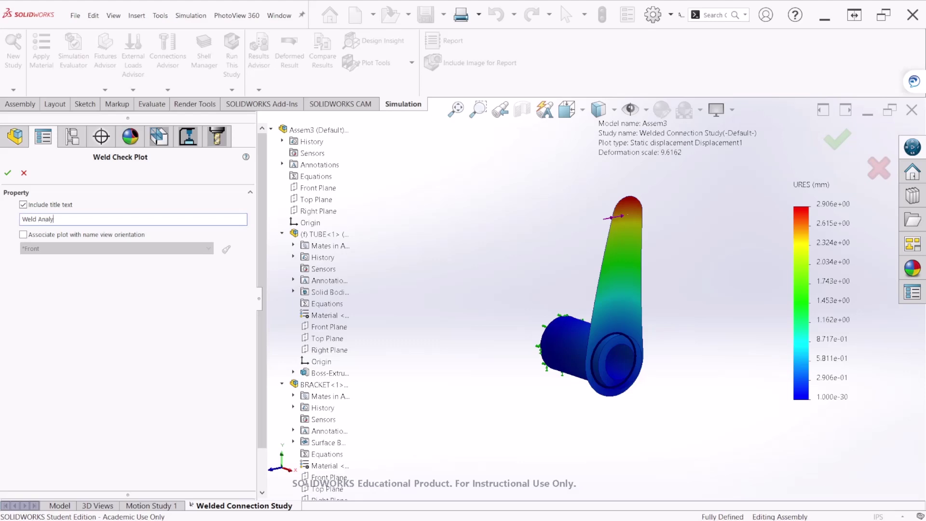
{"action": "left_click", "coordinate": [24, 235]}
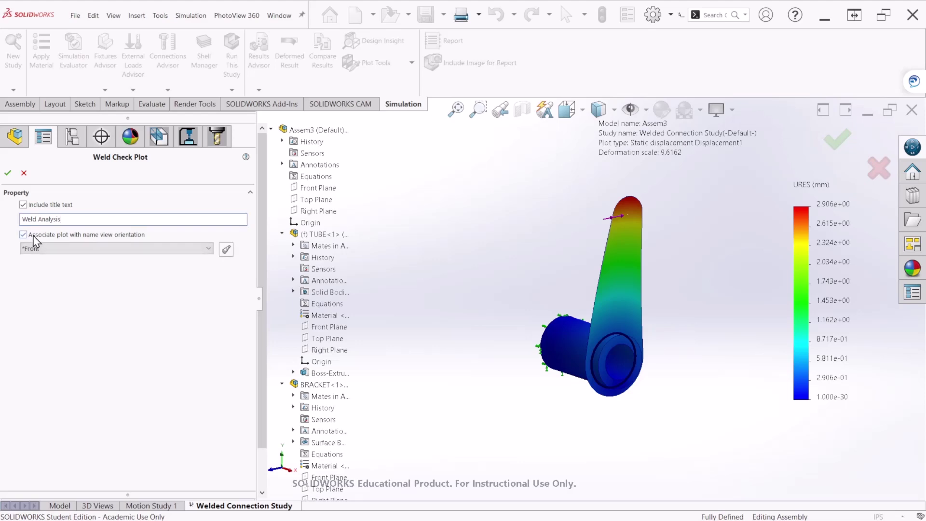
{"action": "left_click", "coordinate": [117, 249]}
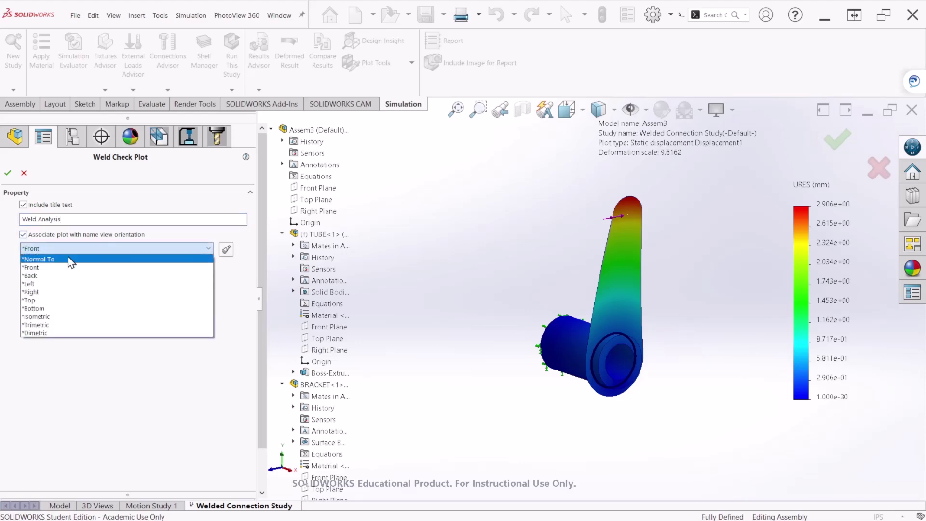
{"action": "left_click", "coordinate": [62, 300]}
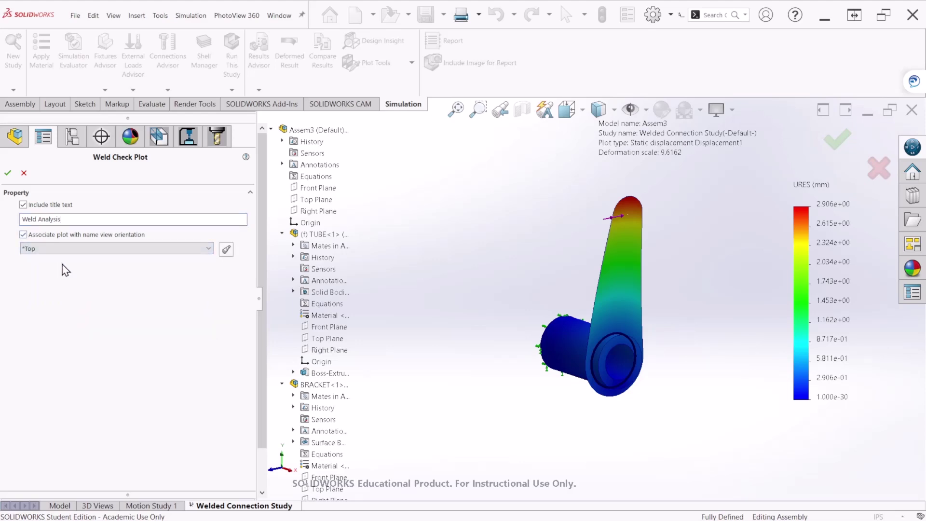
{"action": "left_click", "coordinate": [8, 172]}
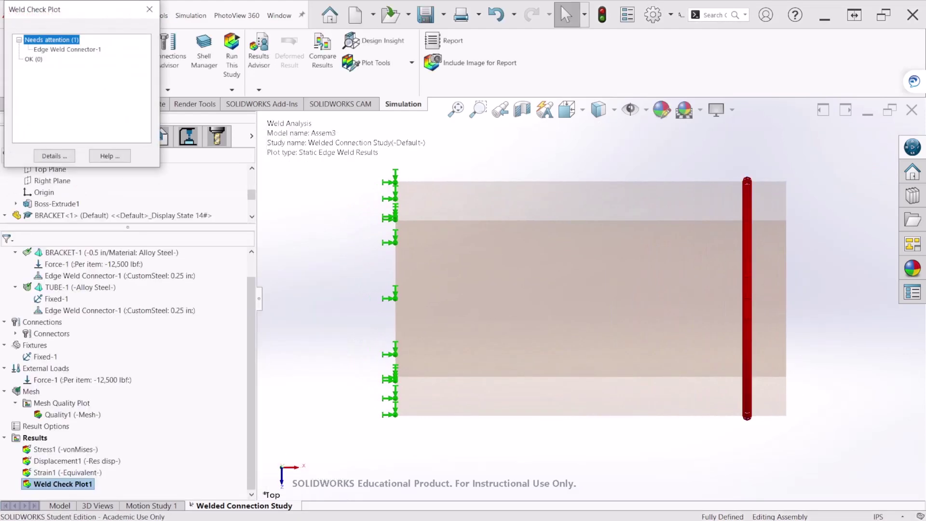
Show Edge Weld Connector-1's callout (0.621048 in calculated vs 0.25 in estimated) clear of the weld
{"action": "left_click_drag", "start_coordinate": [68, 17], "coordinate": [246, 86]}
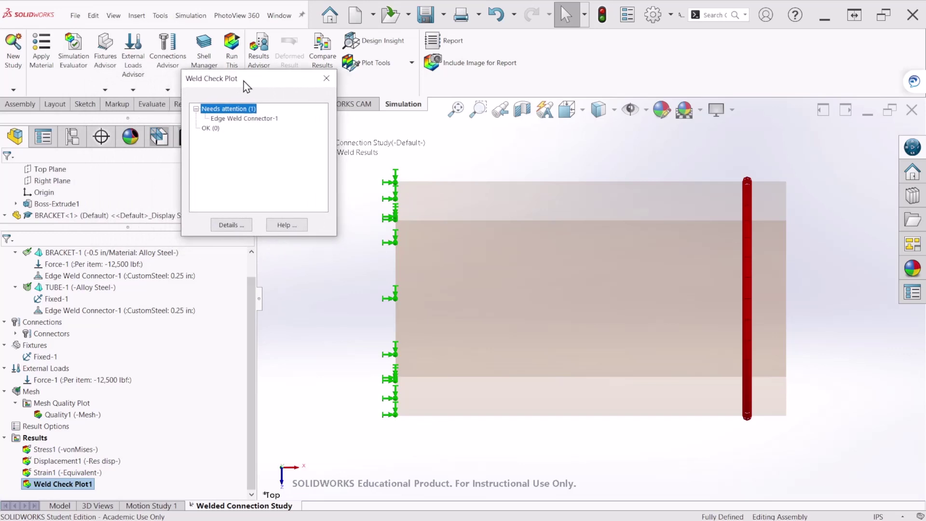
{"action": "left_click", "coordinate": [244, 118]}
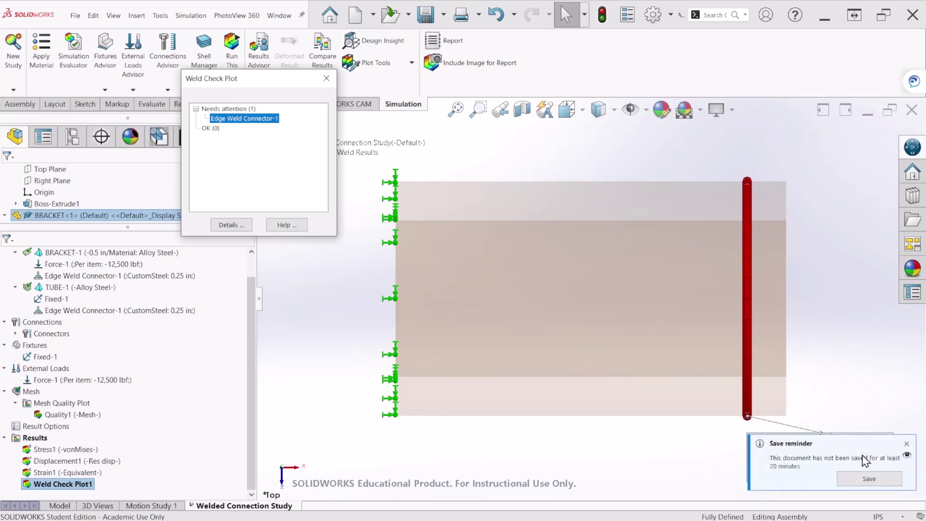
{"action": "left_click", "coordinate": [907, 444]}
{"action": "left_click_drag", "start_coordinate": [854, 456], "coordinate": [603, 179]}
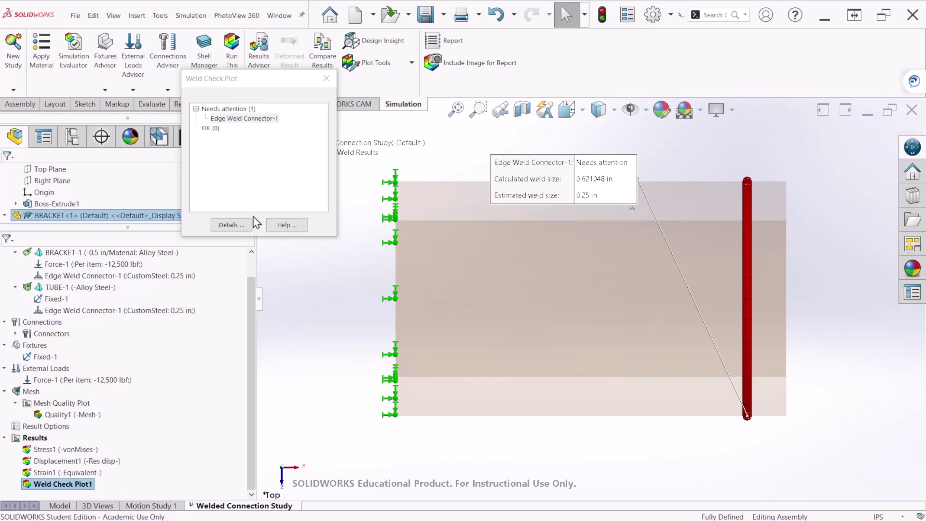
Open Edge Weld Connector-1's details and review the Weld size and Joint normal force rows
{"action": "left_click", "coordinate": [240, 228]}
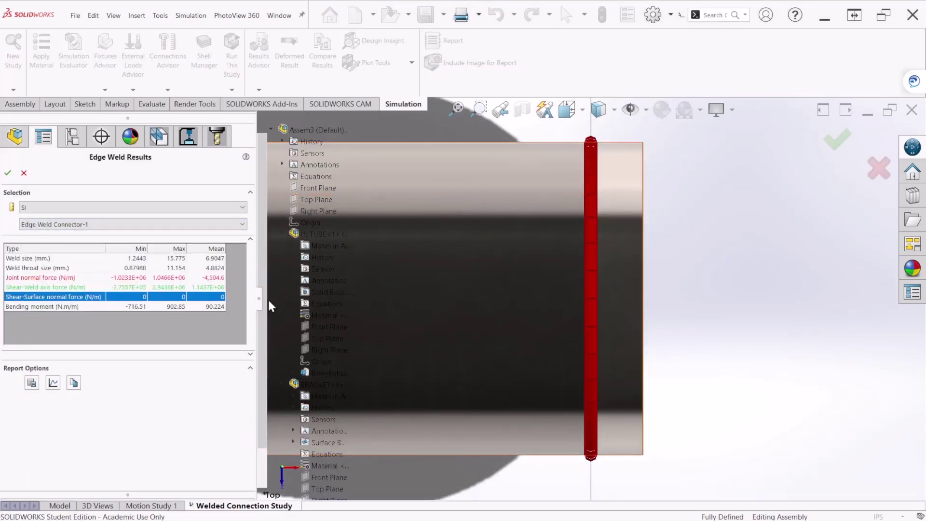
{"action": "mouse_move", "coordinate": [262, 304]}
{"action": "left_click_drag", "start_coordinate": [262, 304], "coordinate": [313, 300]}
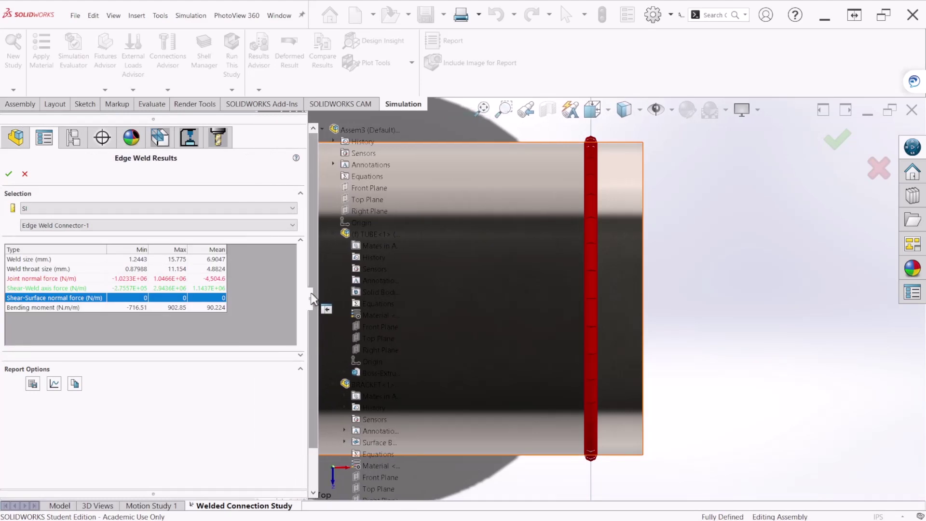
{"action": "left_click", "coordinate": [44, 262]}
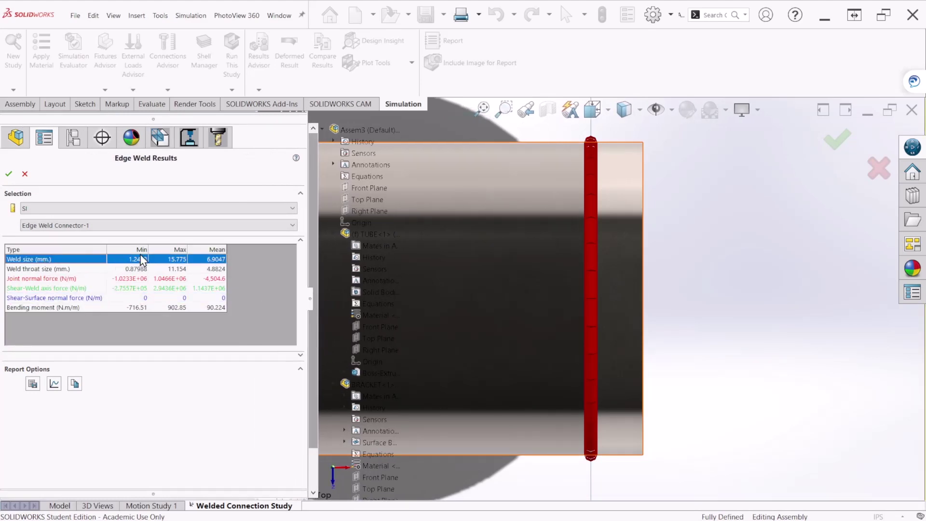
{"action": "left_click", "coordinate": [54, 280]}
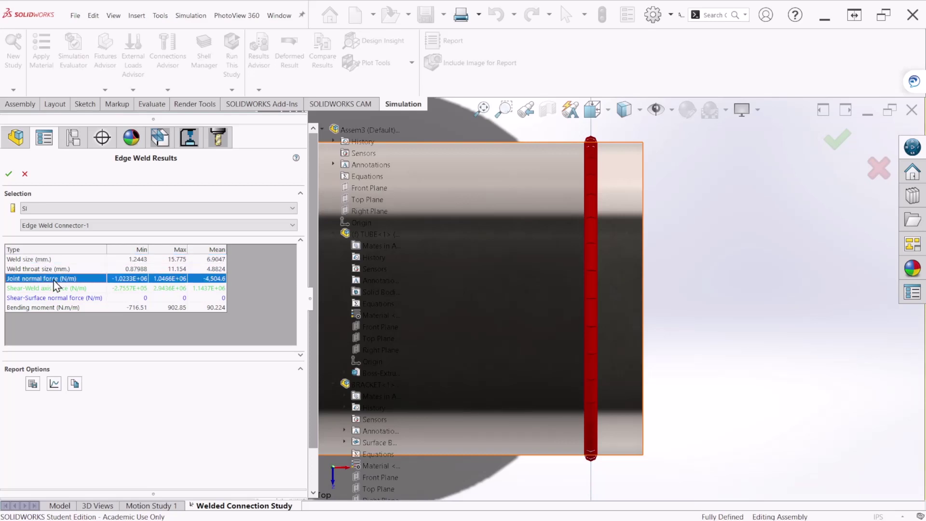
Replot the edge-weld size along the seam in English (IPS) units, enlarging the plot window
{"action": "left_click", "coordinate": [54, 384]}
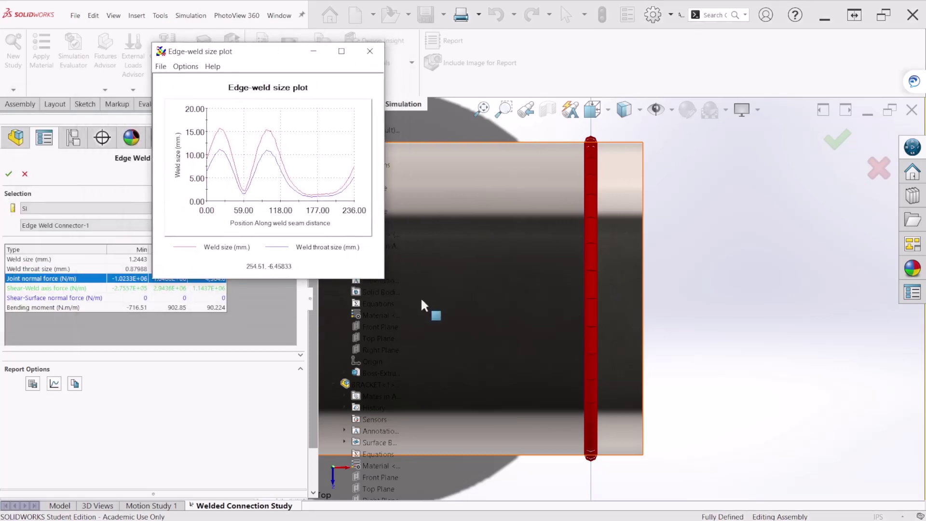
{"action": "left_click_drag", "start_coordinate": [384, 279], "coordinate": [778, 442]}
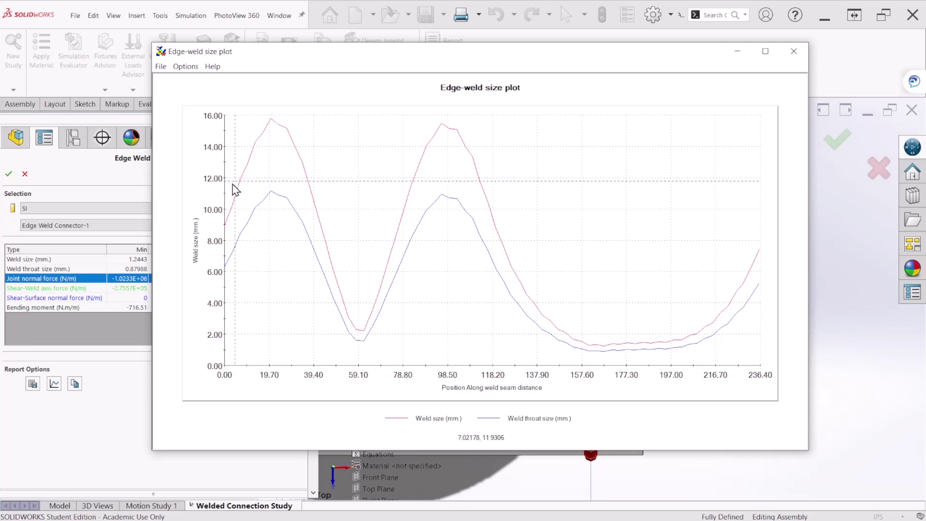
{"action": "left_click", "coordinate": [64, 441]}
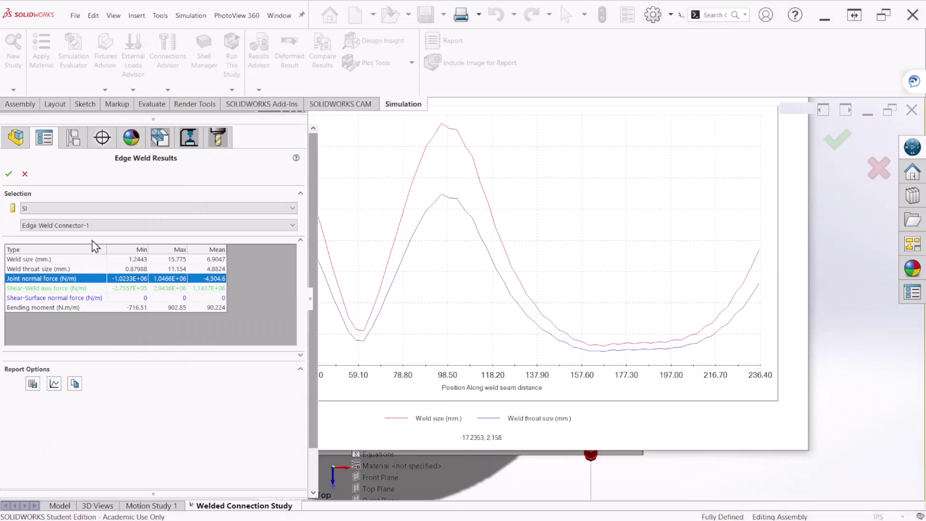
{"action": "left_click", "coordinate": [90, 208]}
{"action": "left_click", "coordinate": [101, 228]}
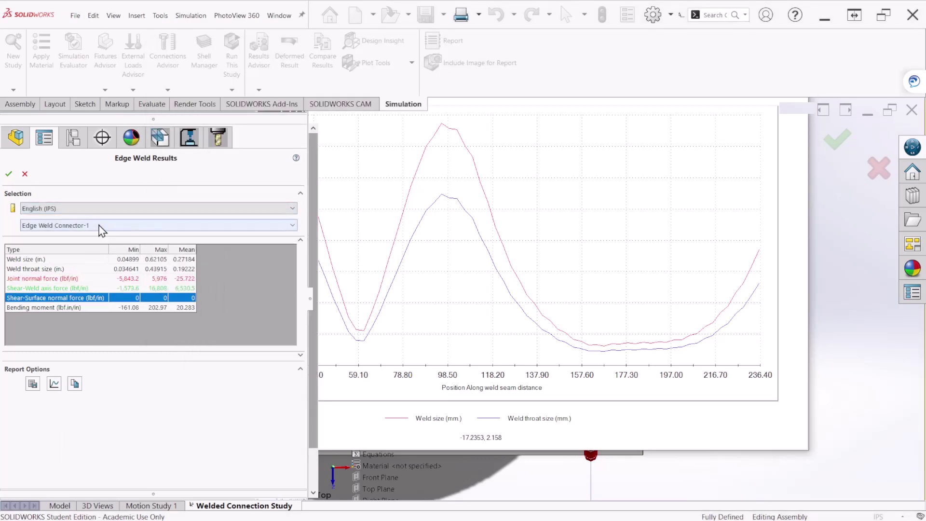
{"action": "left_click", "coordinate": [54, 384]}
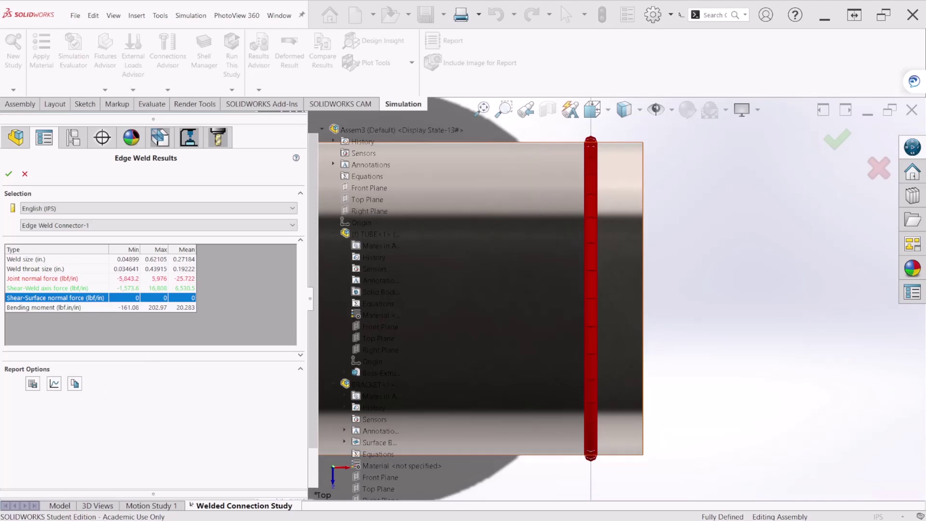
{"action": "left_click_drag", "start_coordinate": [91, 21], "coordinate": [272, 68]}
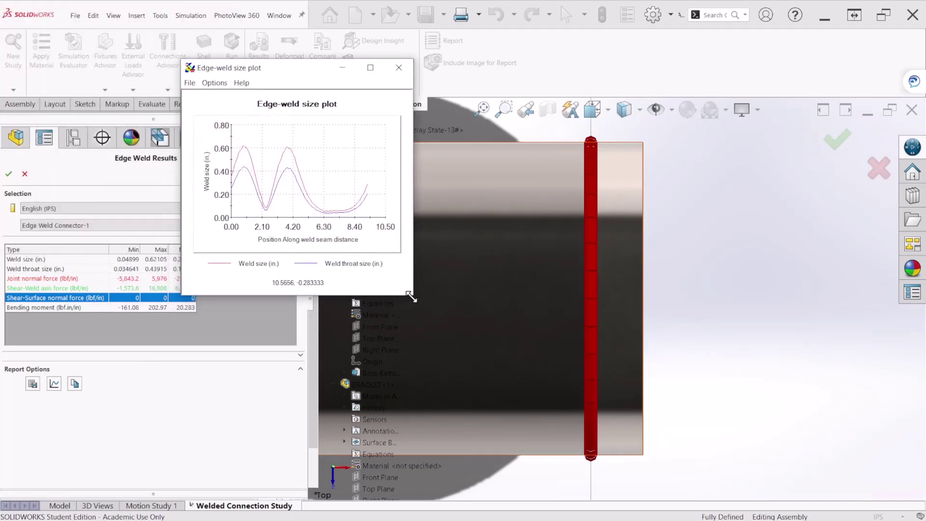
{"action": "left_click_drag", "start_coordinate": [411, 297], "coordinate": [794, 458]}
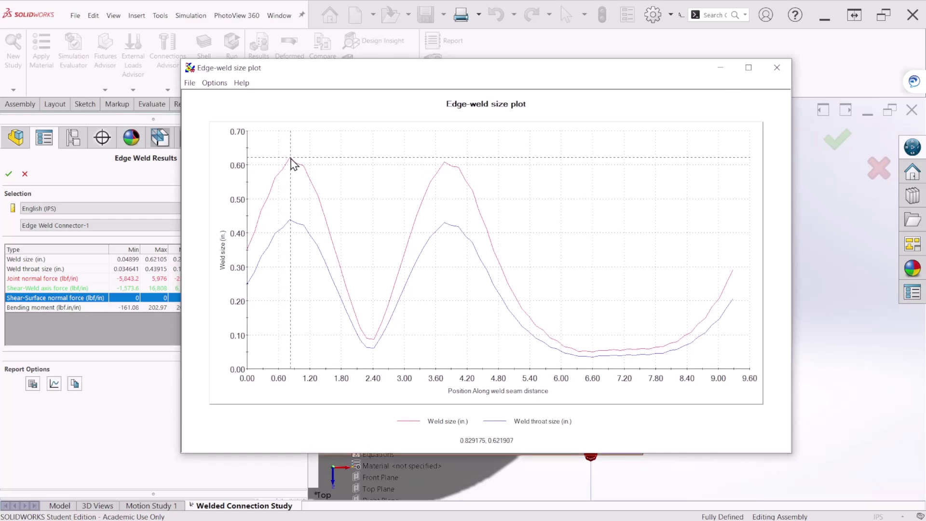